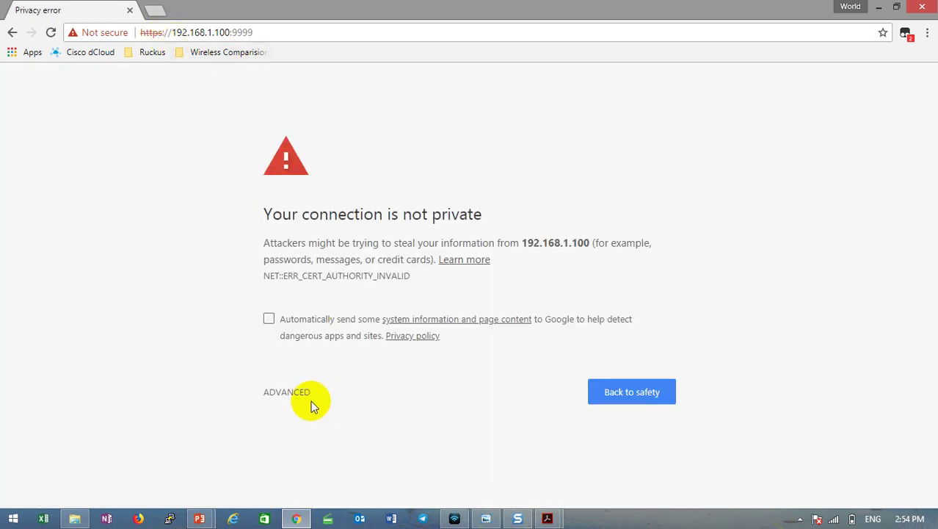
Bypass Chrome's certificate warning and proceed to the unsafe 192.168.1.100 admin page.
left_click(275, 392)
scroll(371, 411, "down", 1)
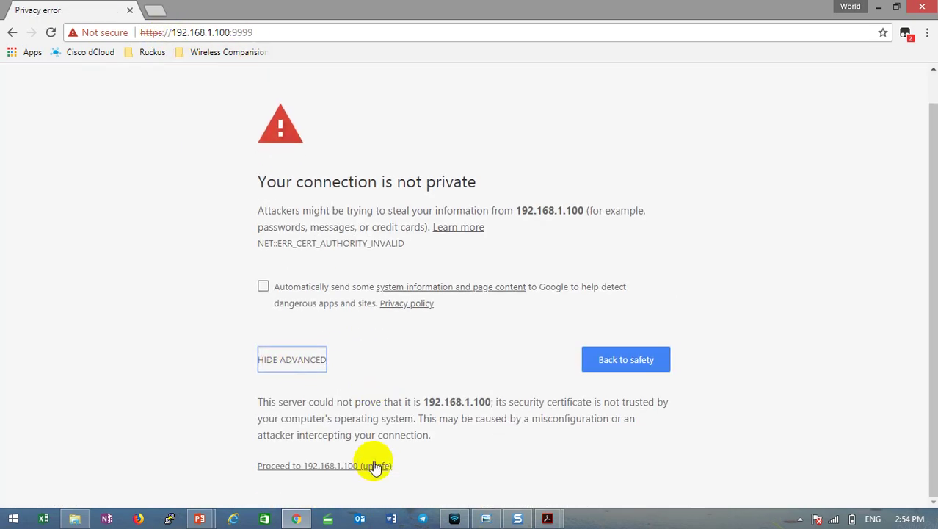
left_click(374, 465)
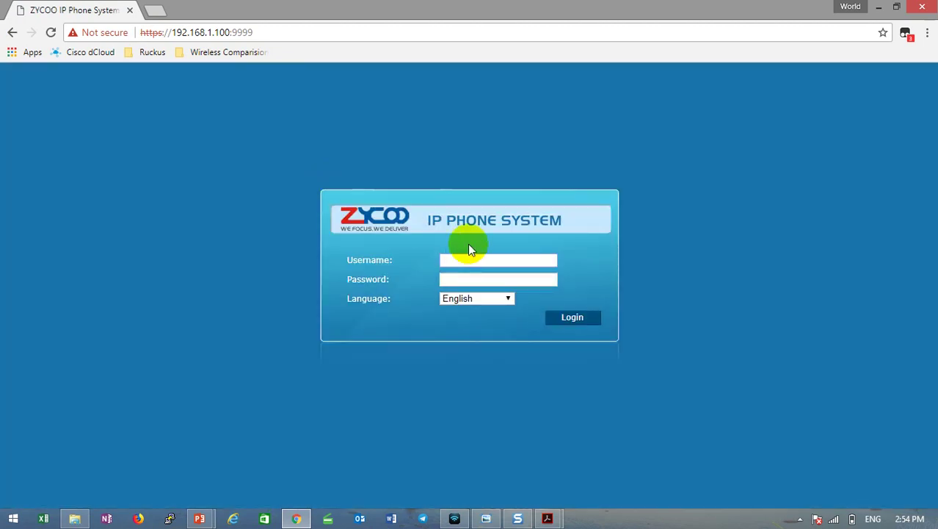
Submit the administrator username and password, then retry with a retyped password.
type("admin")
key("Tab")
type("admi")
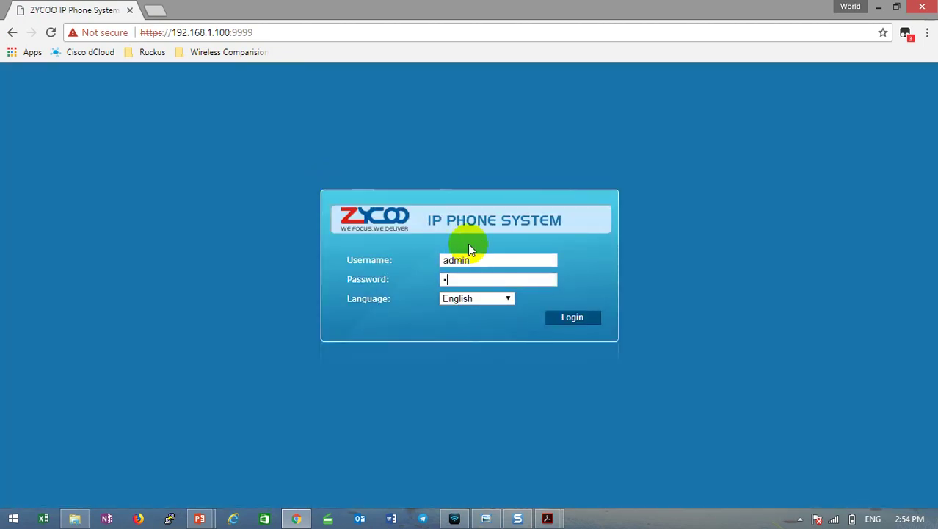
type("n")
key("Return")
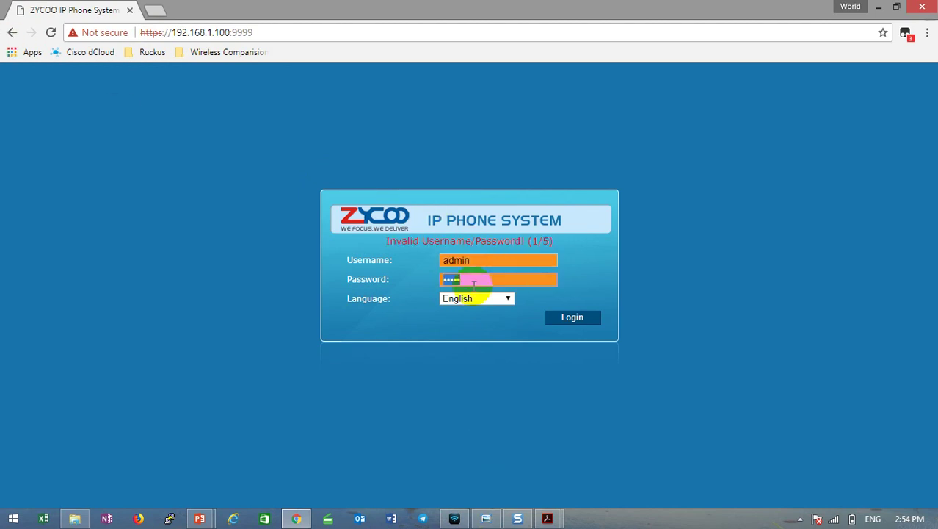
type("aadmin")
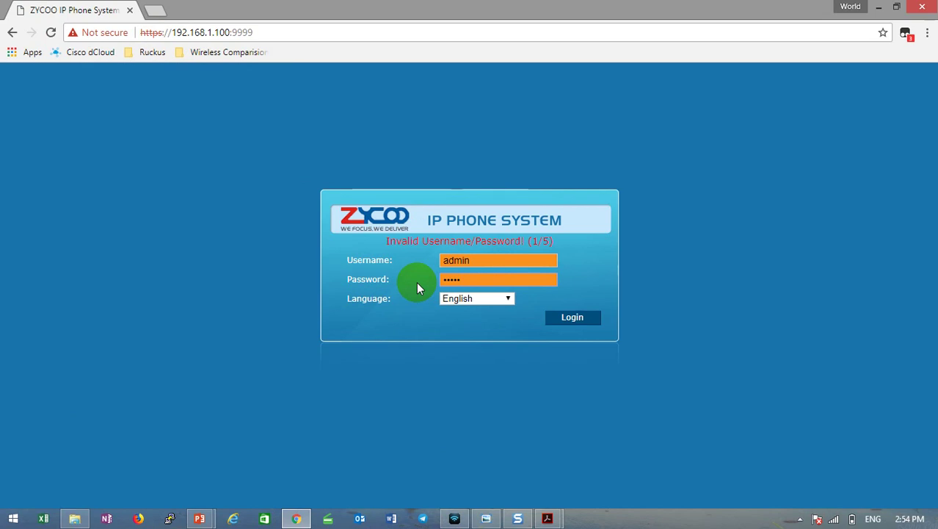
left_click(586, 321)
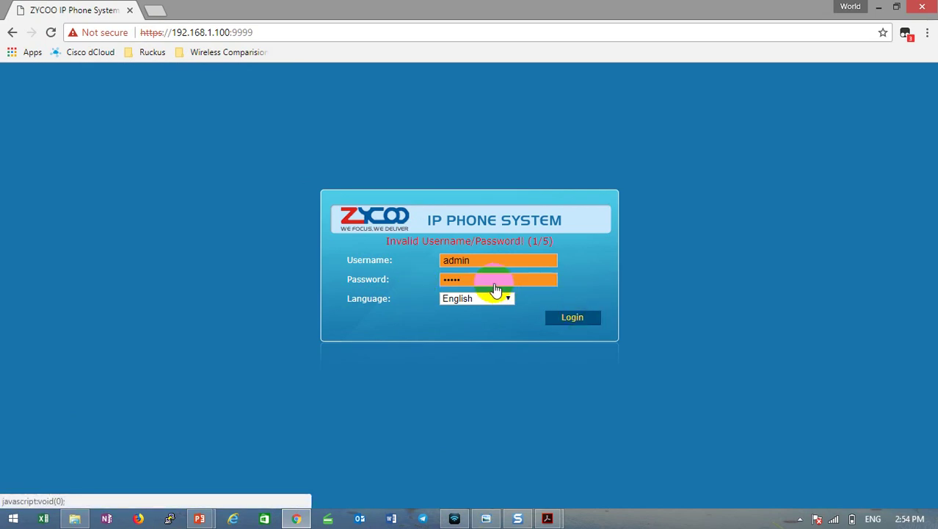
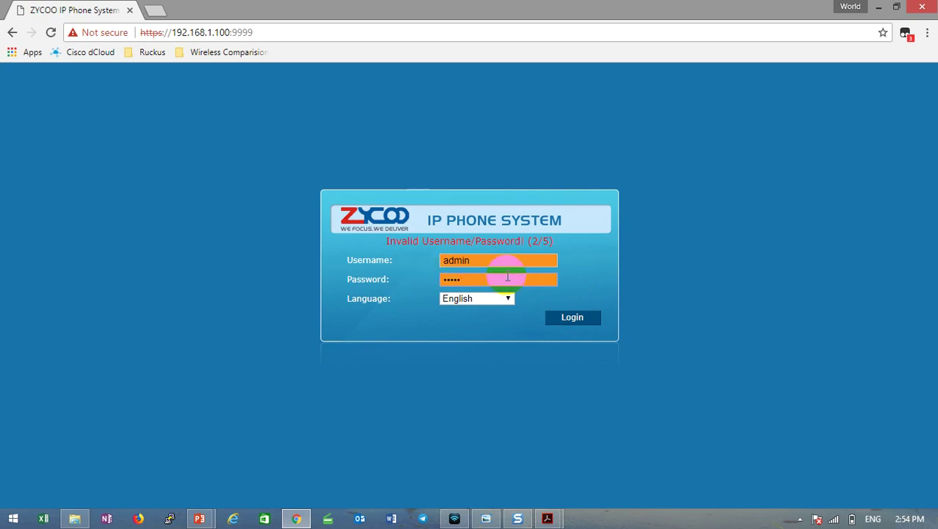
Retype the admin password and log in, reaching the Home page with its default-password warning.
left_click(578, 320)
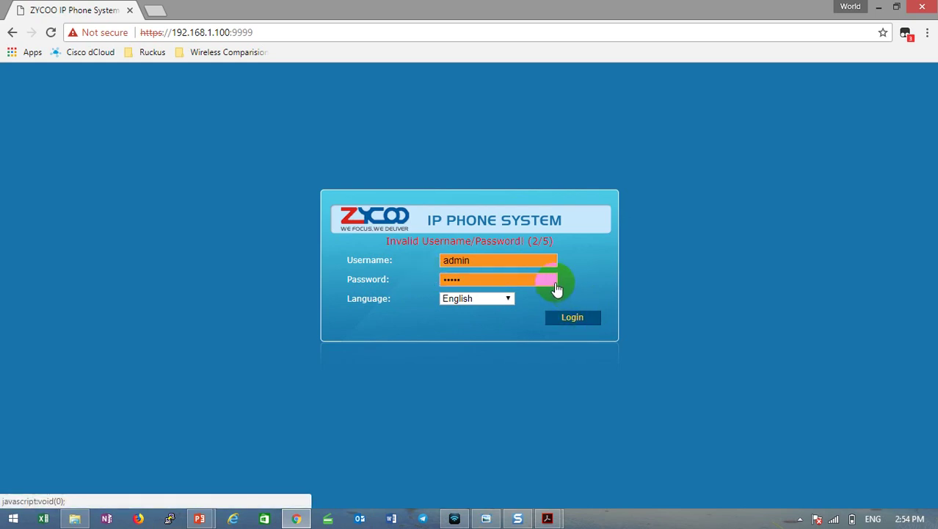
left_click(463, 279)
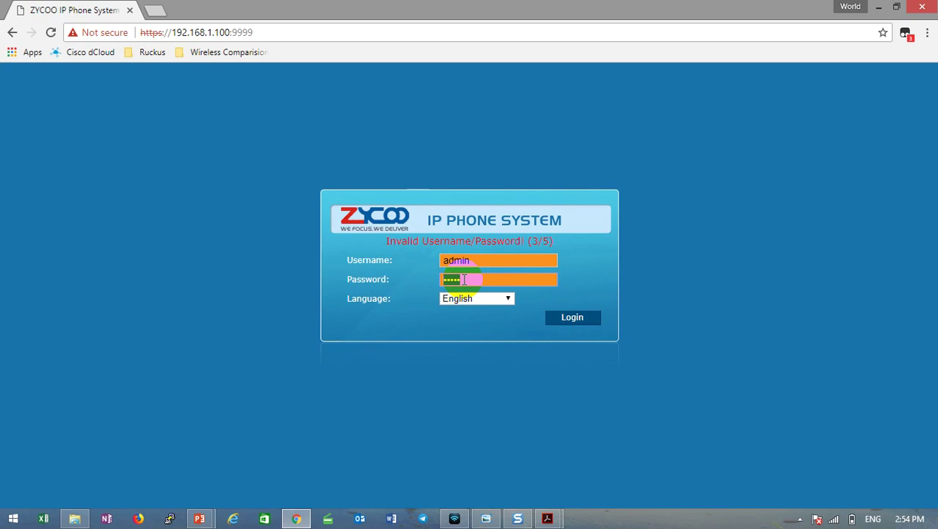
type("a")
left_click(577, 318)
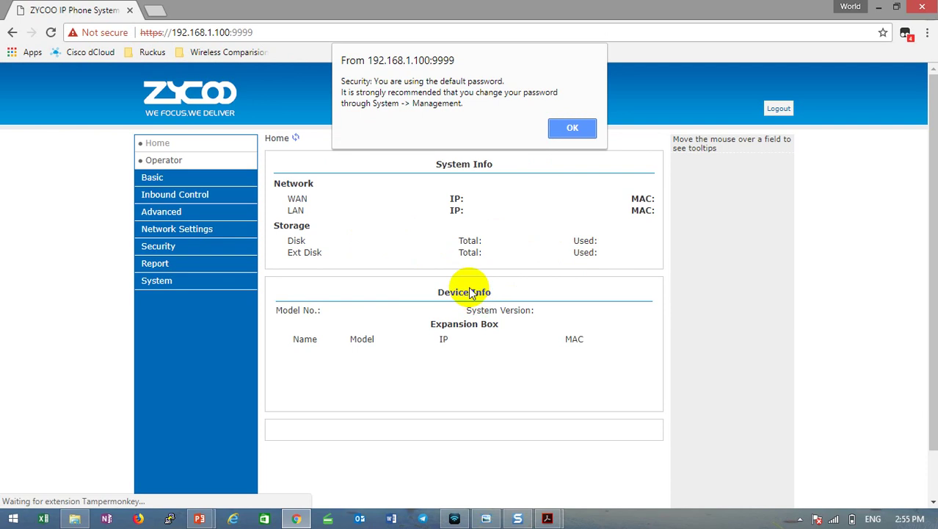
Dismiss the warning and replace the default admin password with a new one, confirming both alerts.
left_click(574, 131)
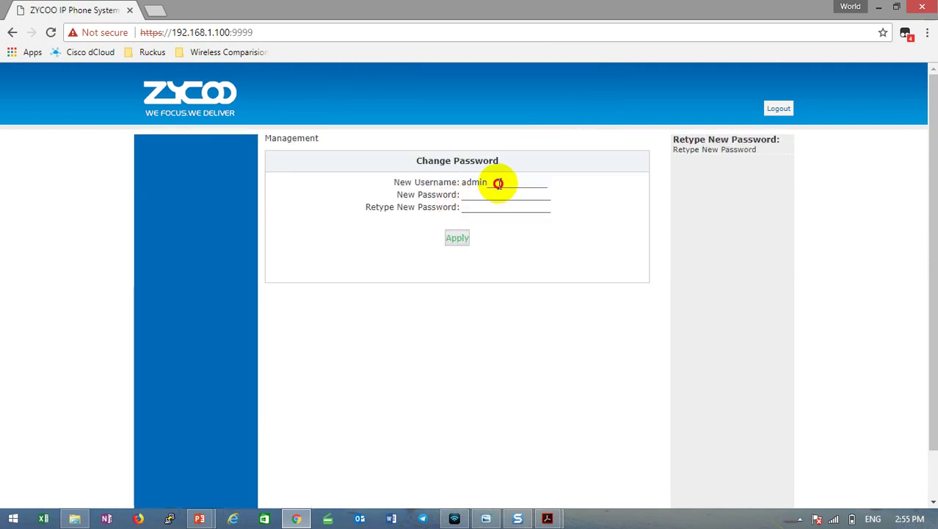
left_click(478, 194)
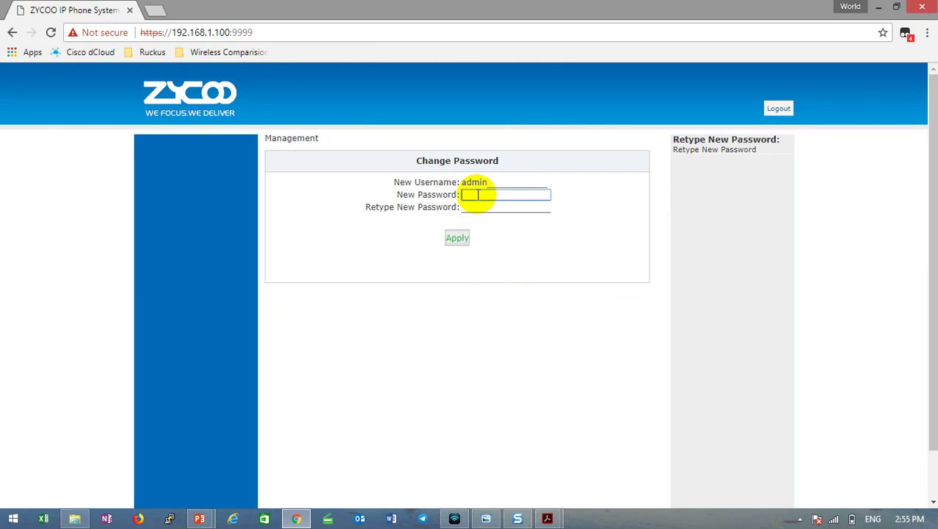
type("a")
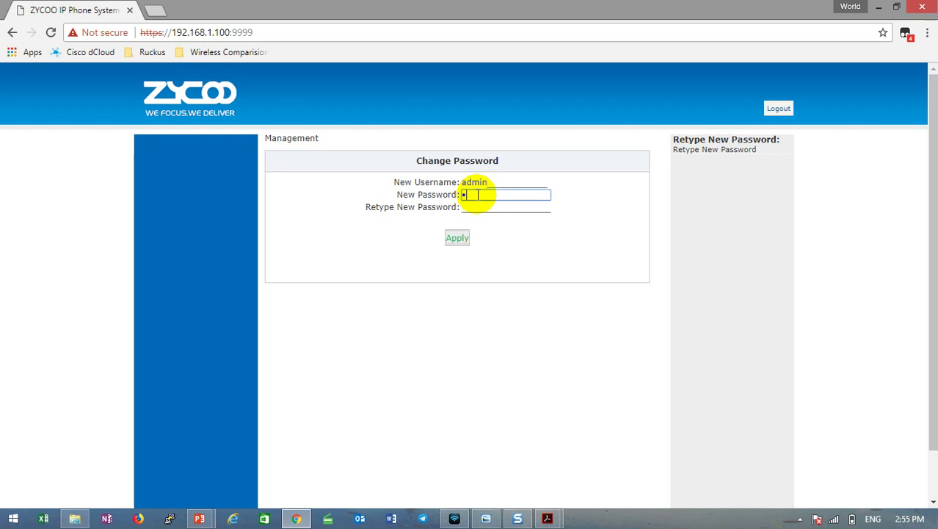
type("dmin12")
left_click(494, 206)
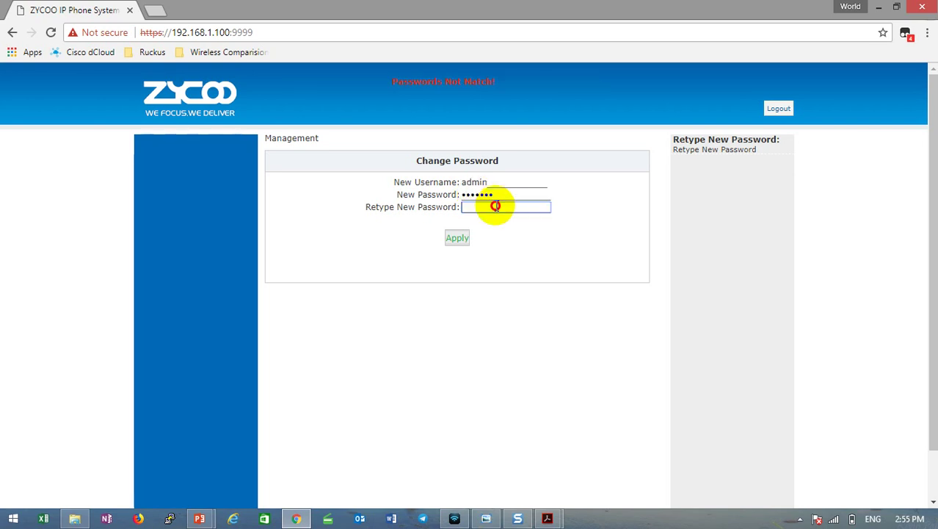
type("adm")
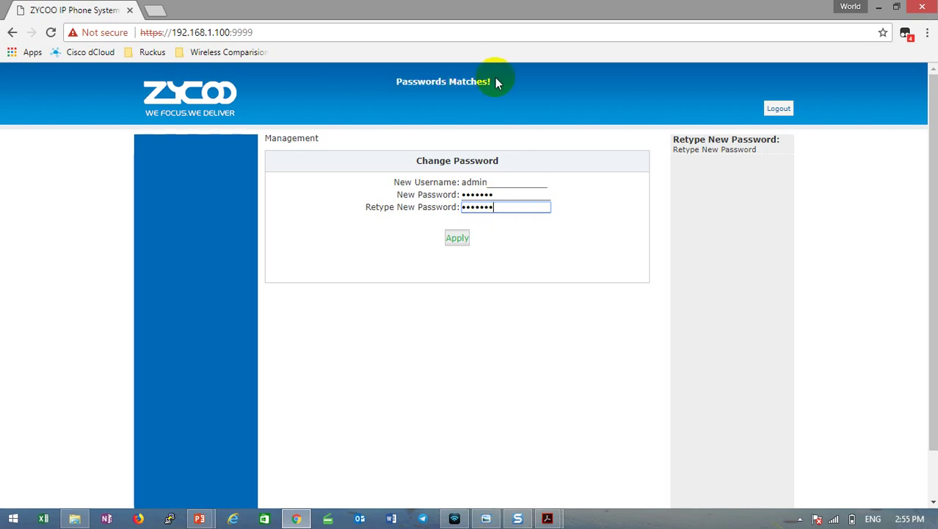
left_click(494, 81)
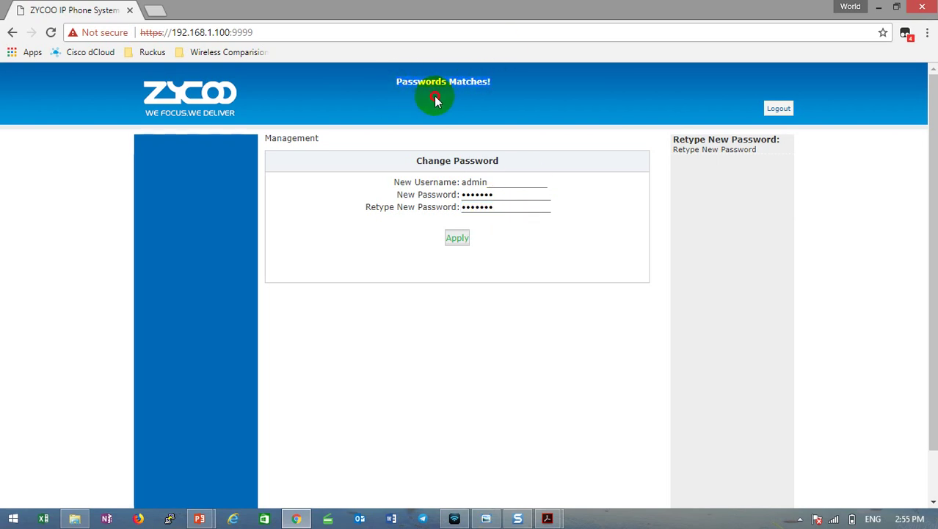
left_click(468, 239)
left_click(463, 238)
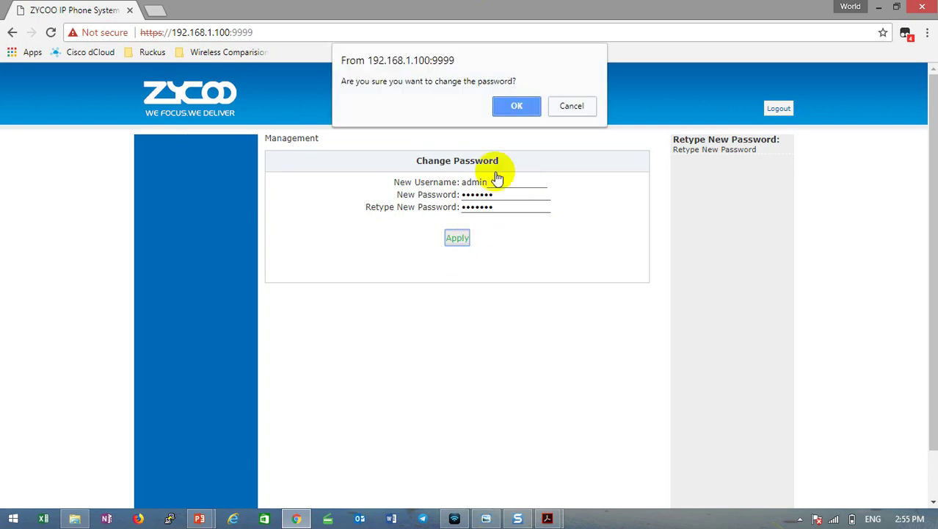
left_click(516, 107)
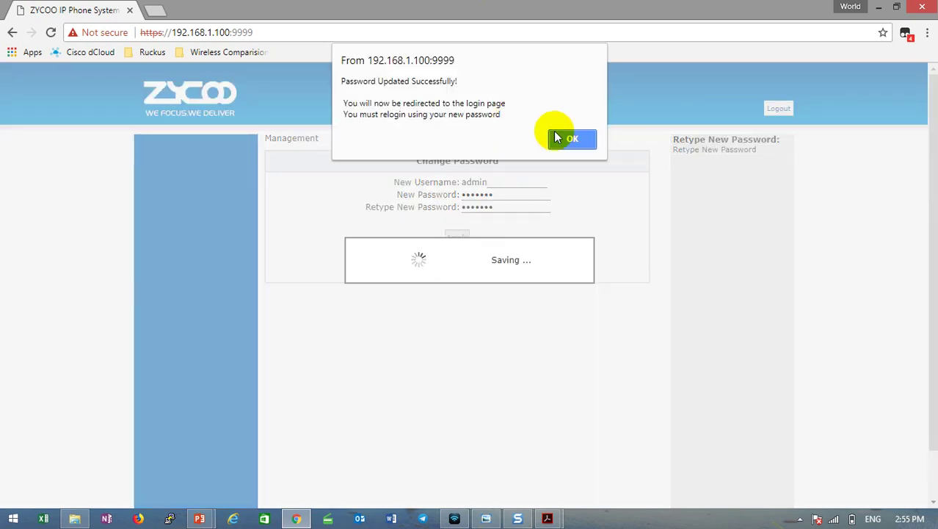
left_click(584, 140)
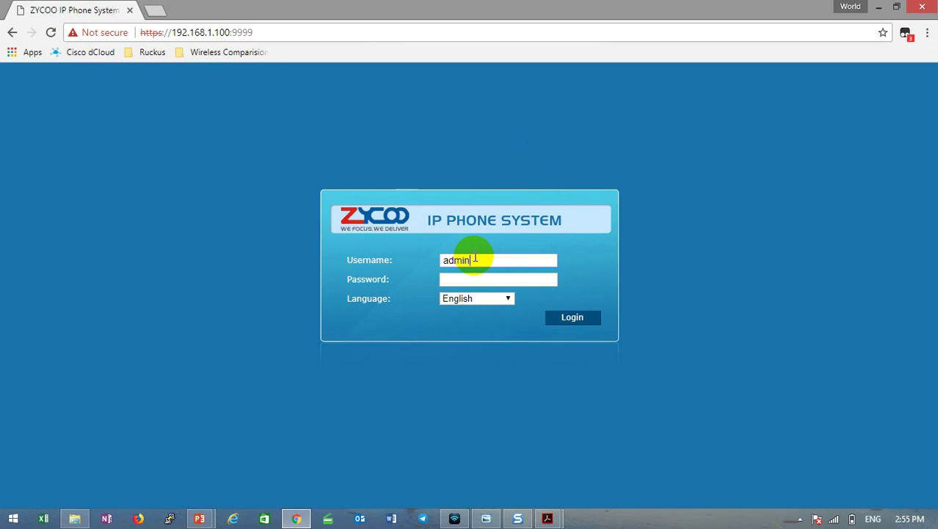
Log in with the new password and highlight the WAN IP 192.168.1.100 in System Info.
key("Tab")
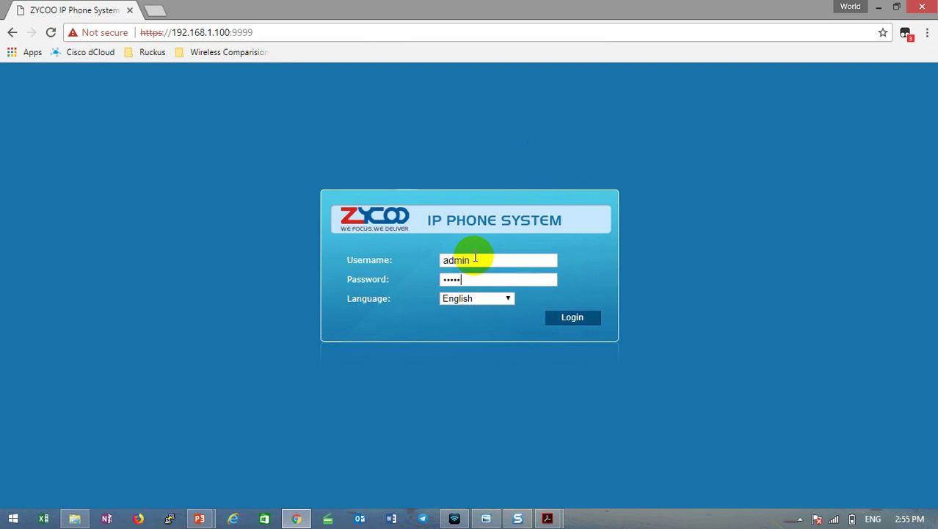
left_click(581, 318)
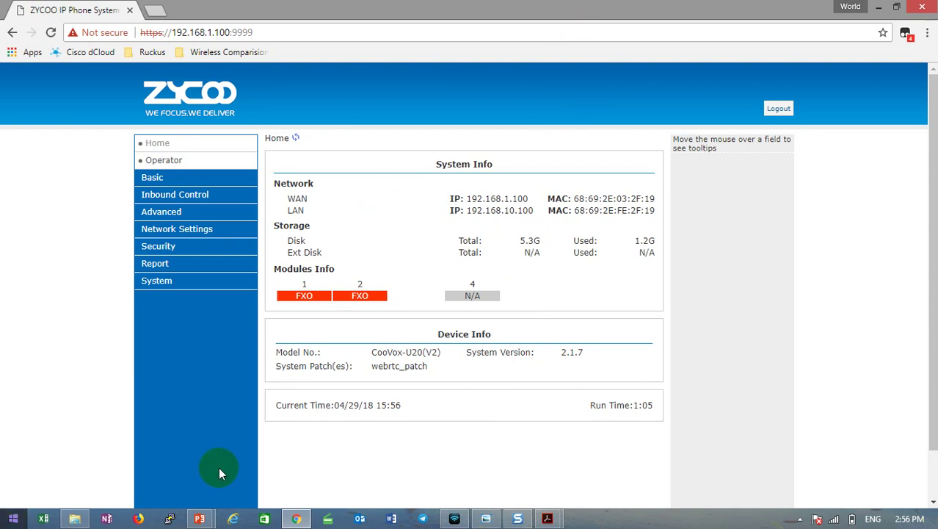
double_click(297, 198)
double_click(295, 210)
left_click_drag(433, 209, 524, 200)
left_click(477, 199)
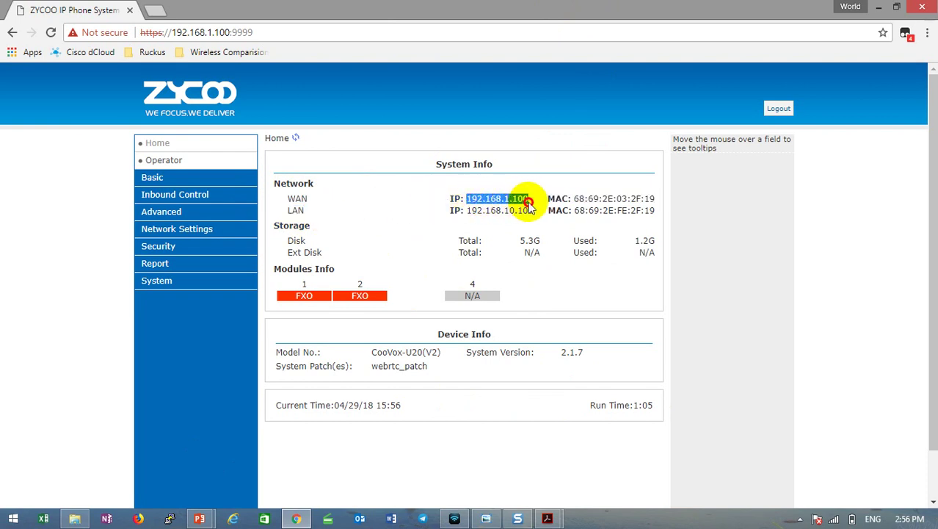
left_click(532, 198)
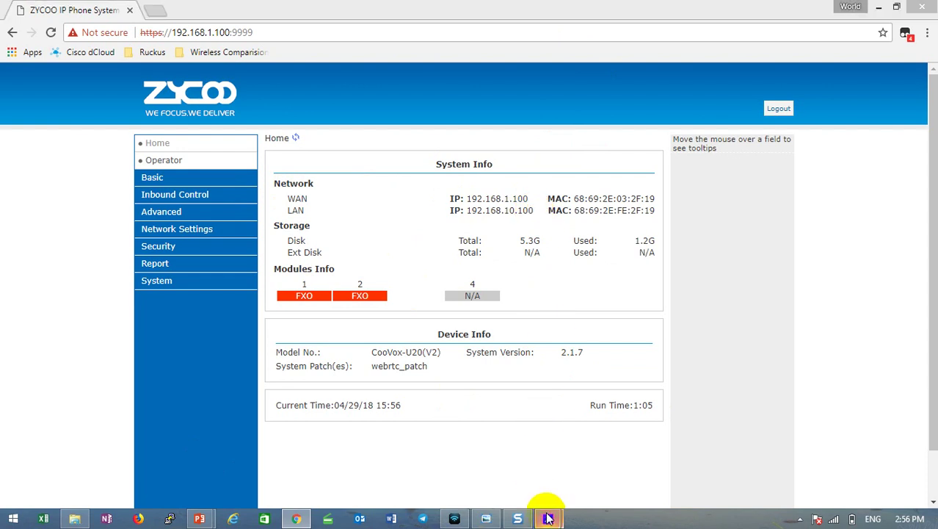
Show the network diagram's 192.168.1.100 phone system and the 'What we do' slide in Acrobat.
mouse_move(547, 514)
left_click(688, 464)
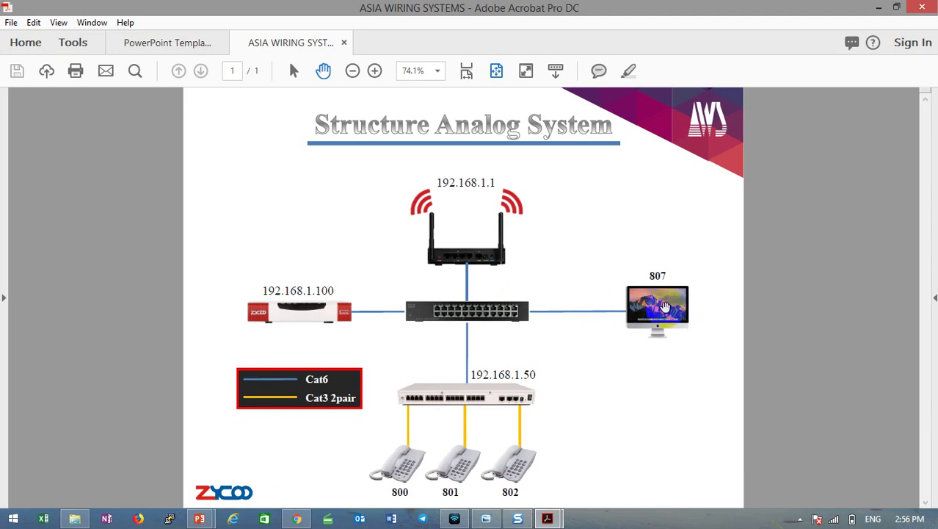
left_click(290, 309)
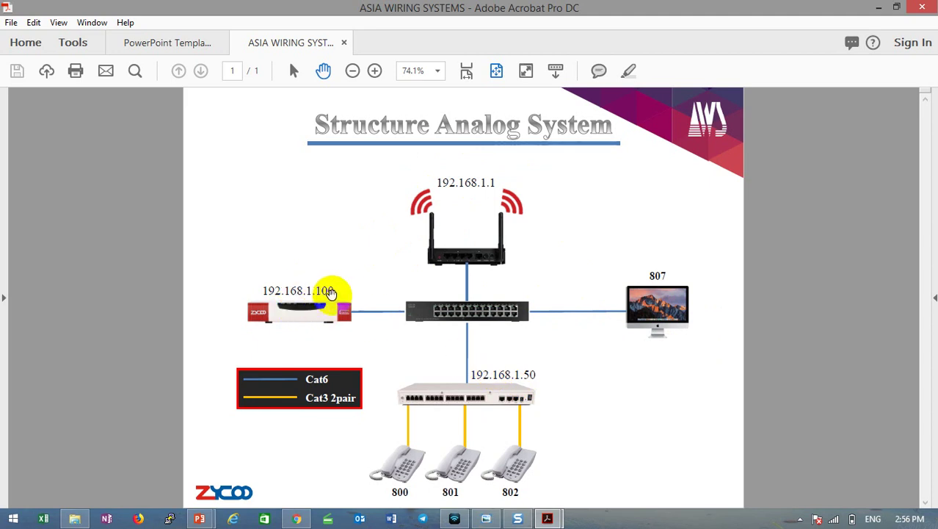
left_click(194, 43)
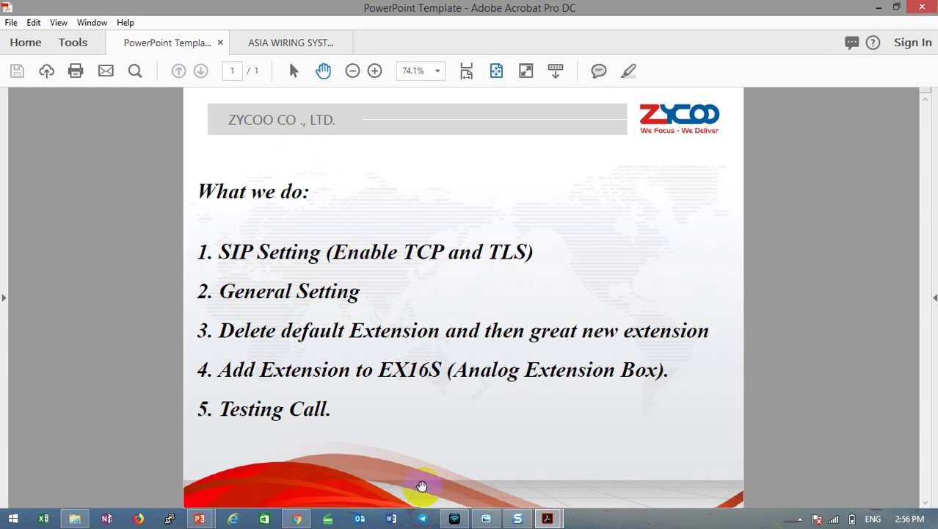
left_click(294, 517)
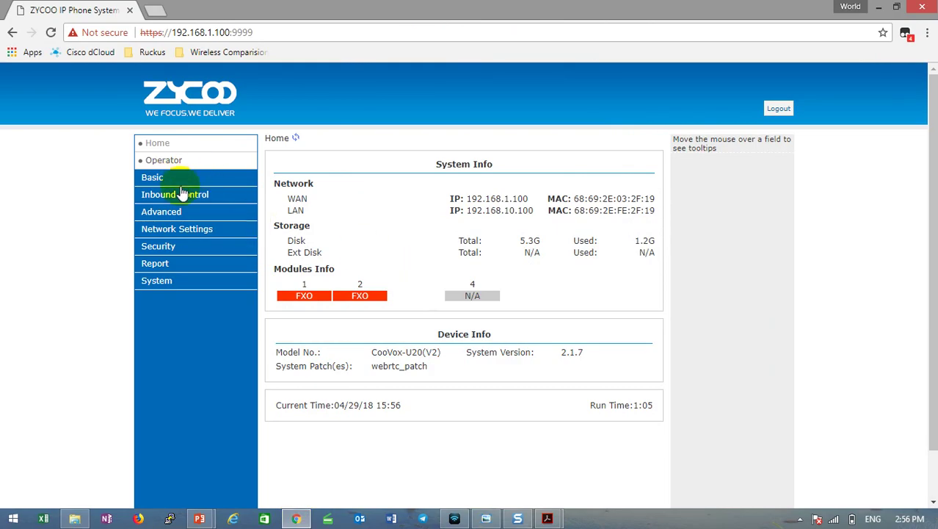
Go to Advanced > Options and switch to the SIP Settings tab.
left_click(191, 213)
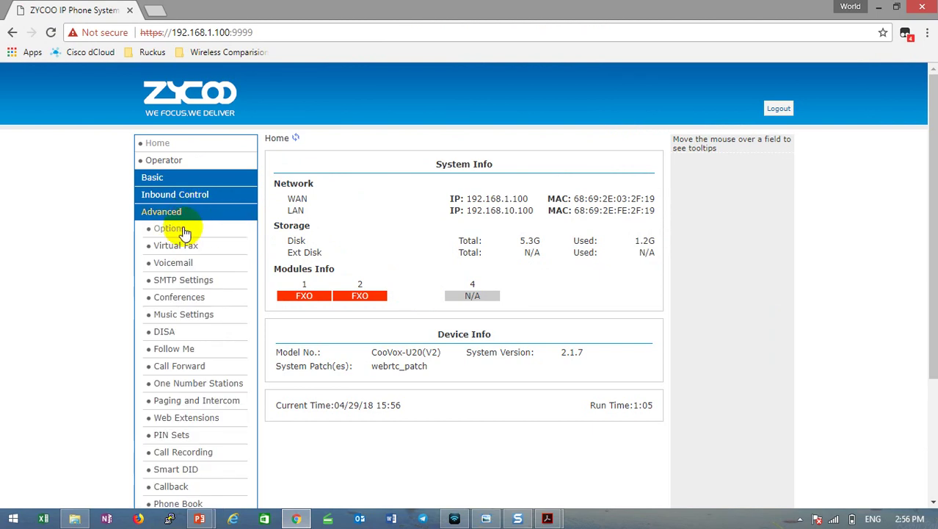
left_click(185, 232)
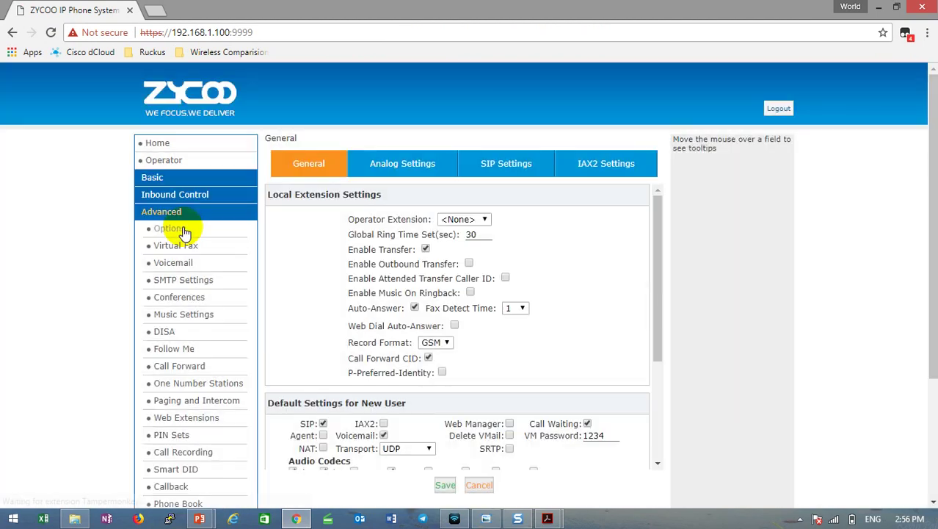
left_click(500, 173)
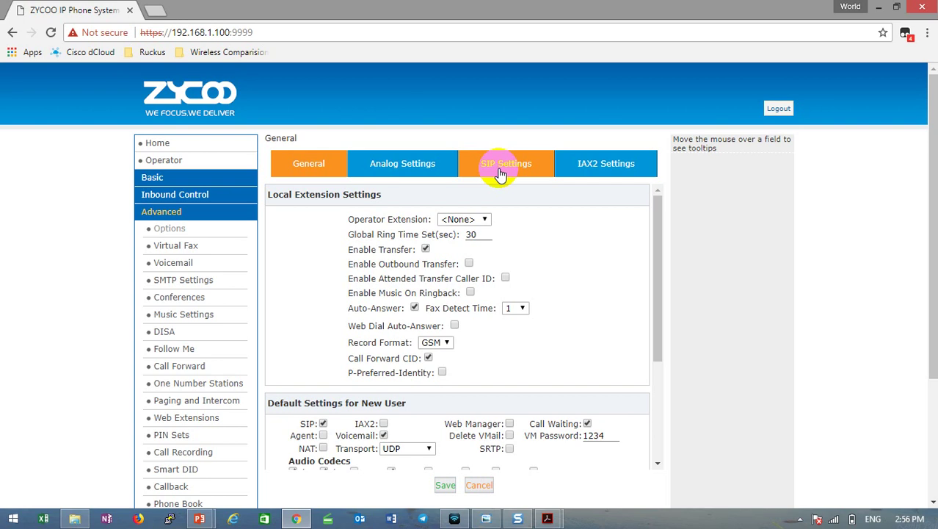
left_click(532, 168)
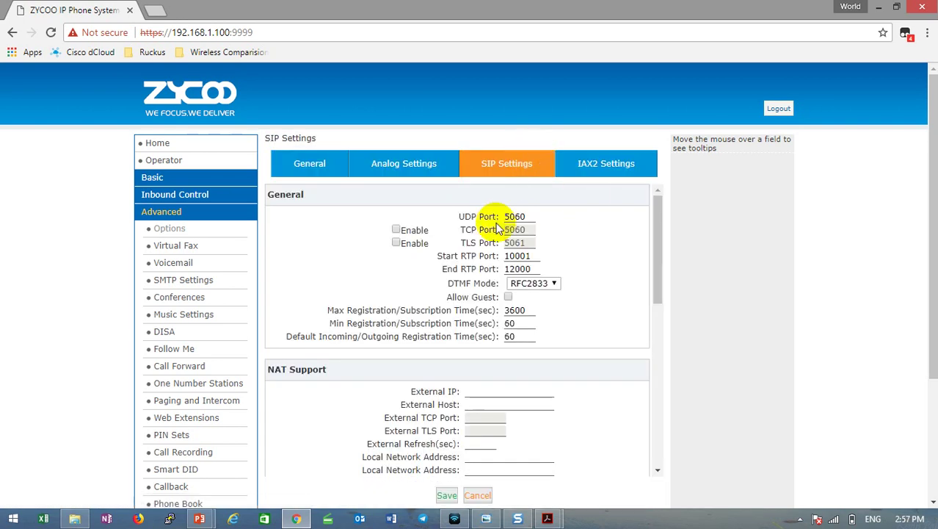
Enable SIP over TCP on port 5060 and TLS on port 5061, then save.
left_click(396, 230)
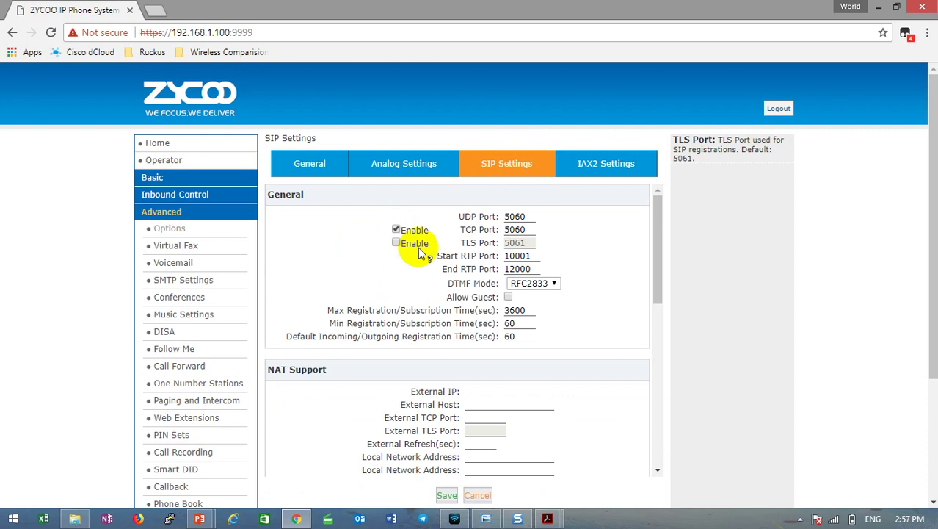
left_click(396, 243)
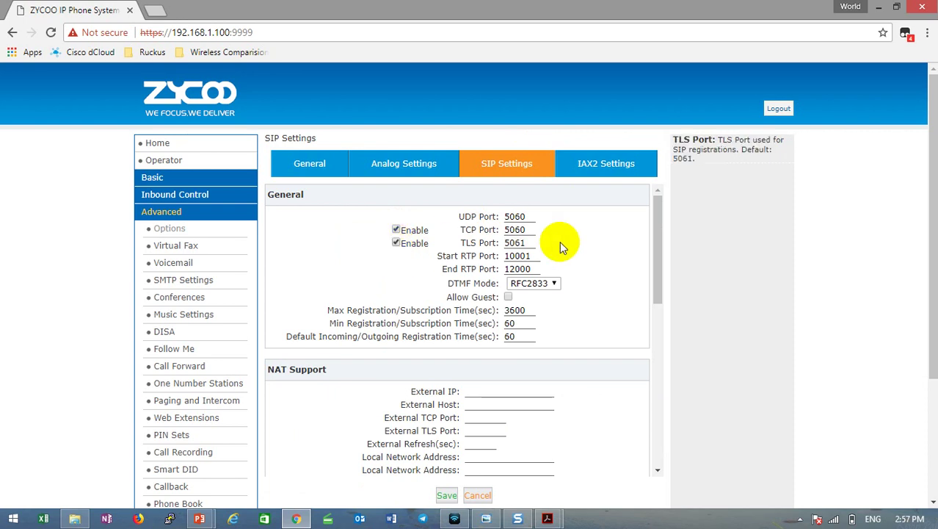
double_click(514, 230)
left_click(589, 232)
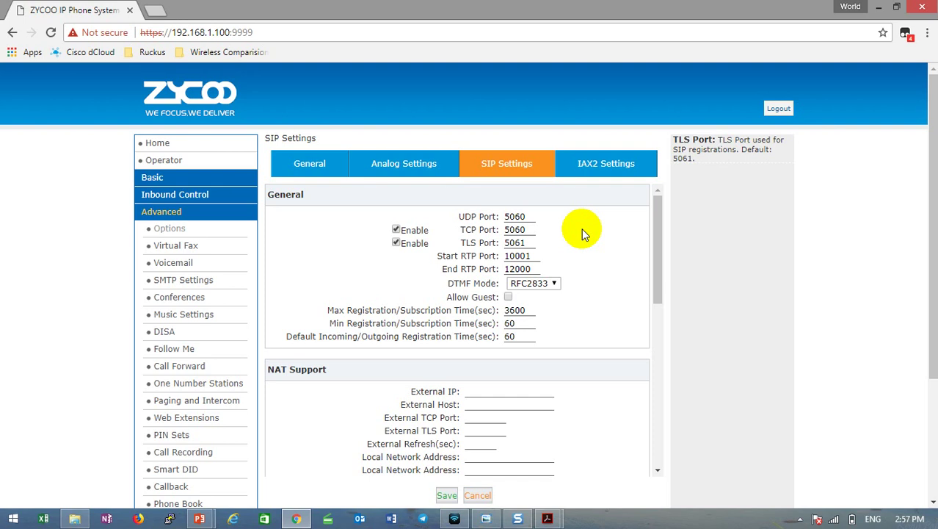
double_click(469, 243)
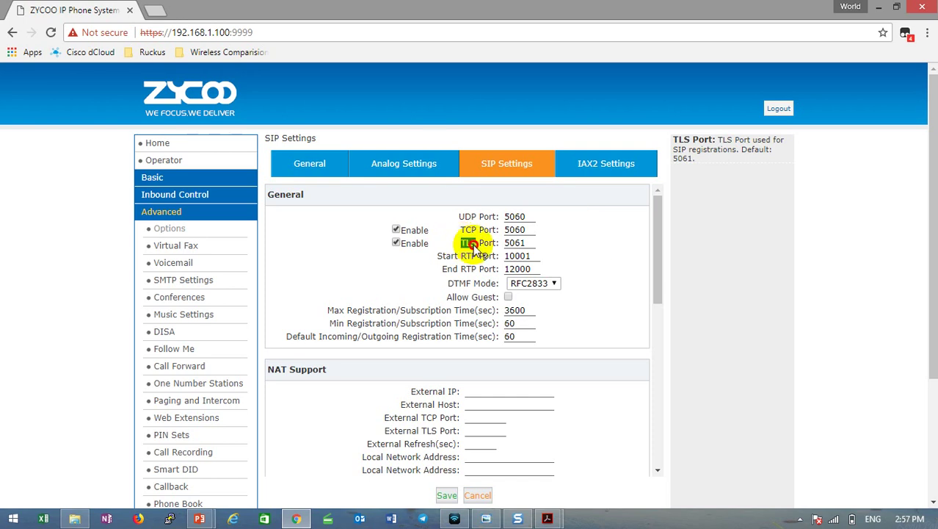
left_click(477, 249)
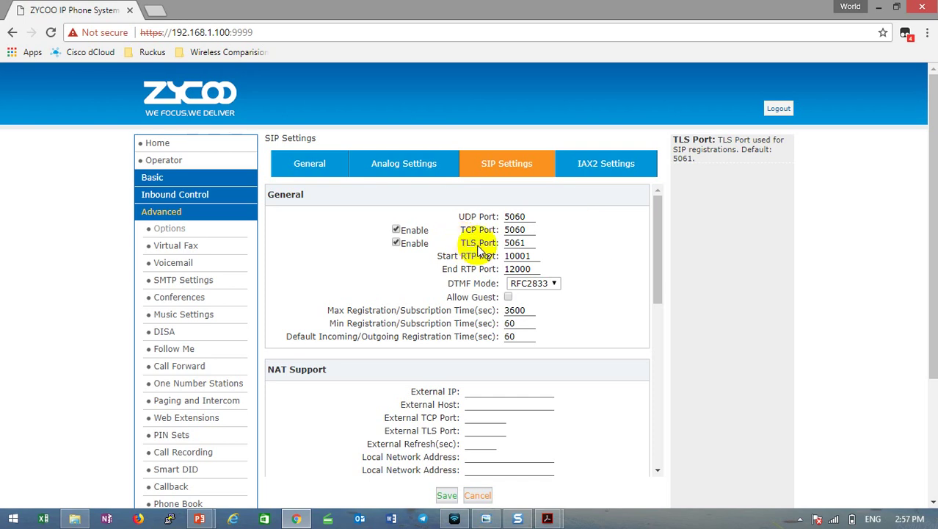
left_click(446, 495)
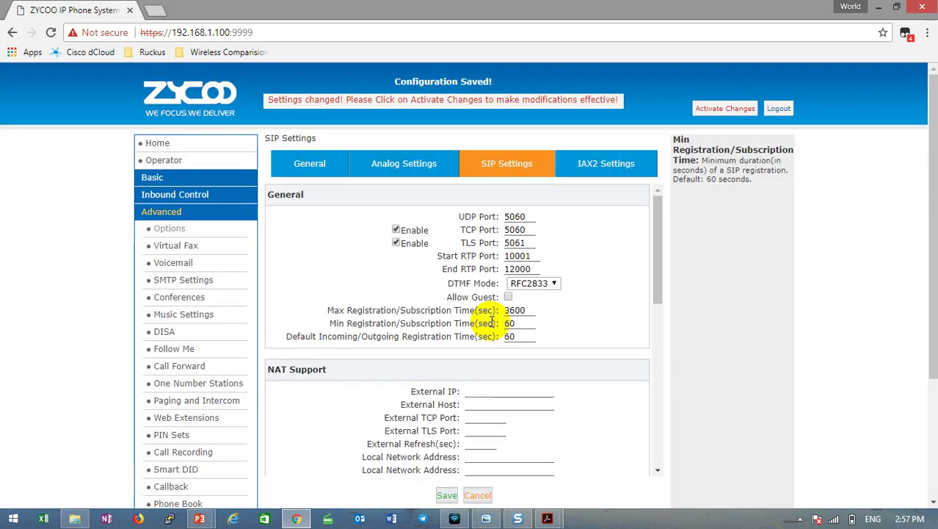
Switch to the General settings tab, briefly checking the plan checklist PDF.
left_click(312, 169)
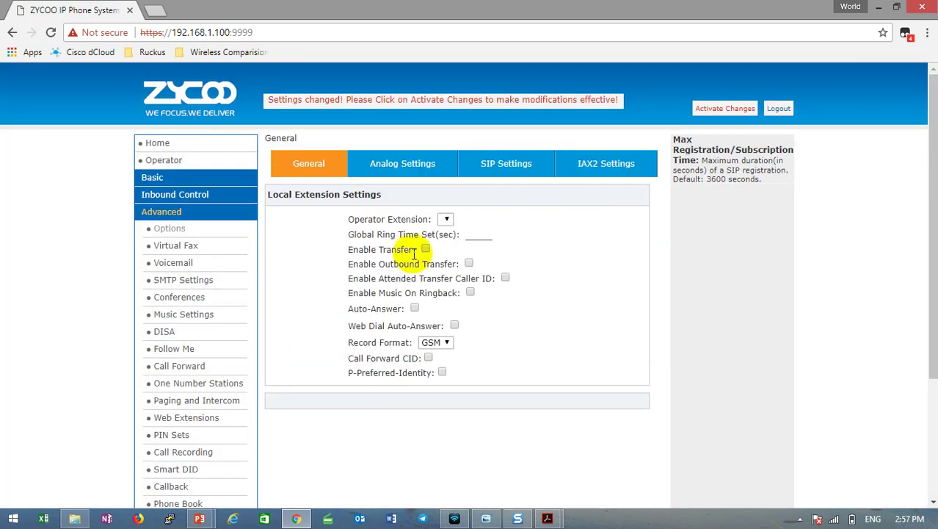
left_click(414, 308)
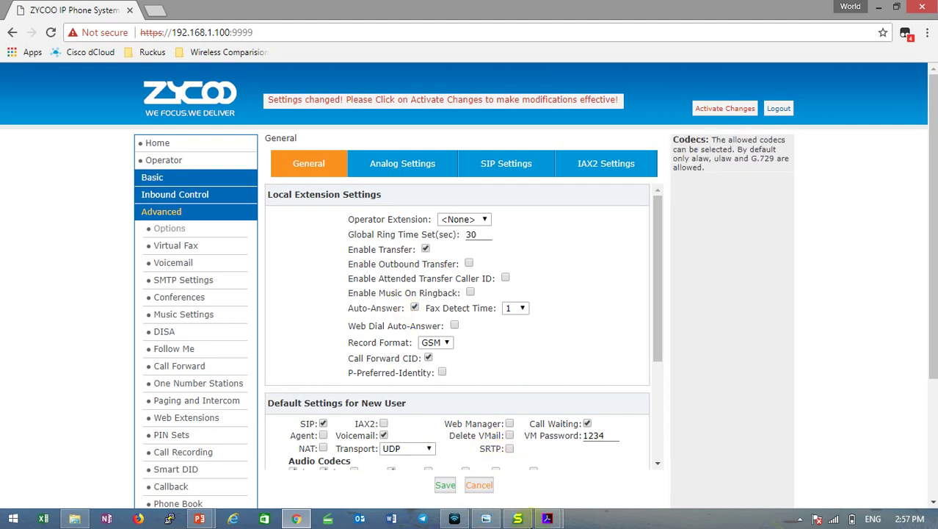
mouse_move(547, 518)
left_click(478, 448)
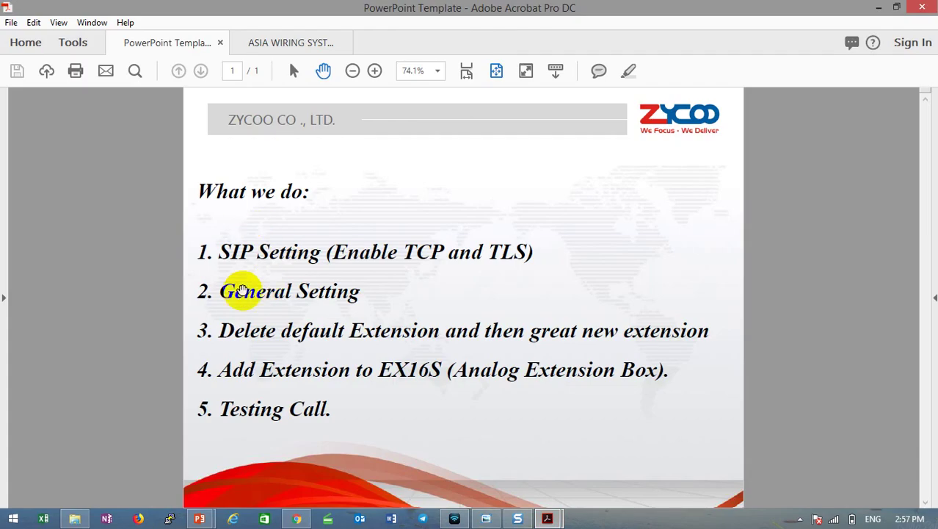
left_click(881, 8)
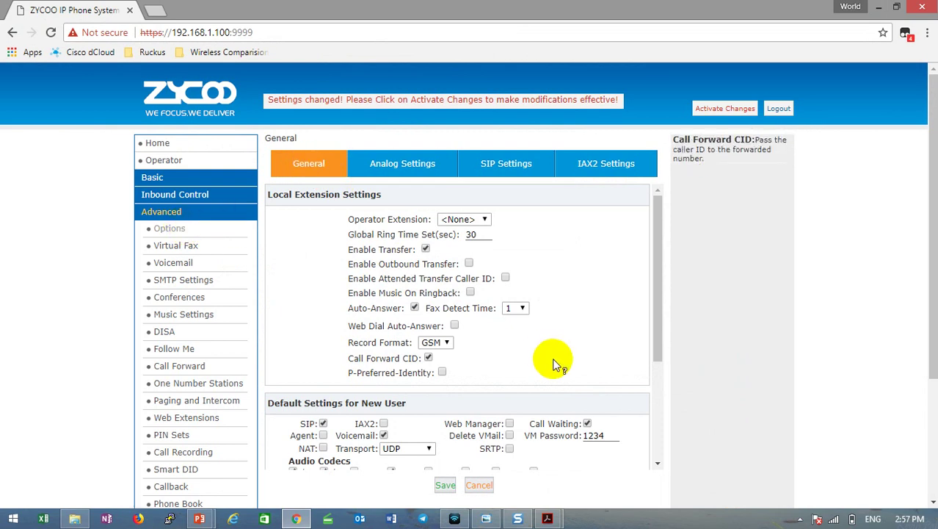
Set new users' default transport to UDP+TCP and enable Agent and IAX2.
scroll(550, 360, "down", 1)
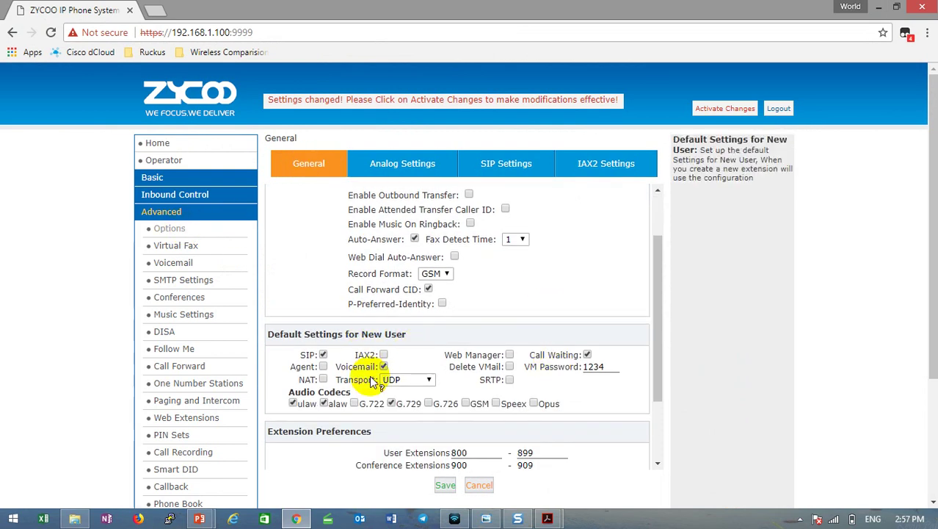
left_click_drag(337, 380, 430, 383)
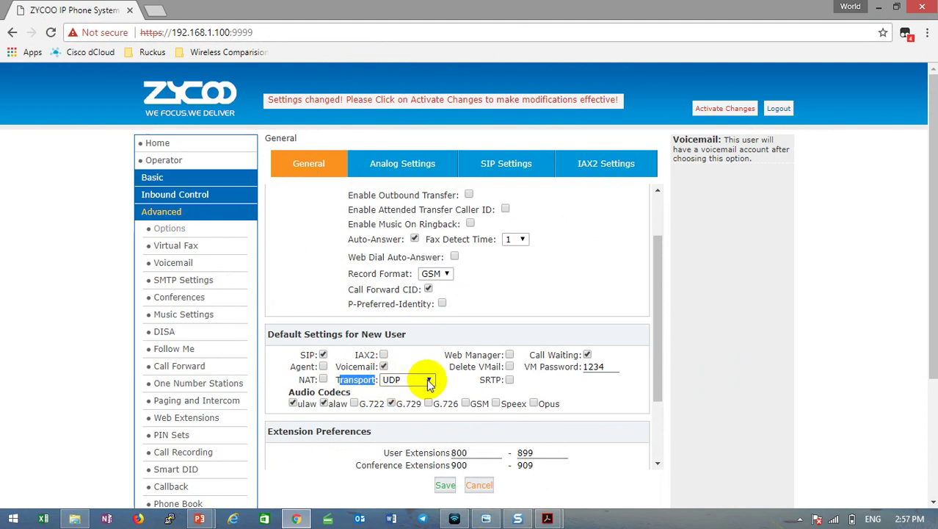
left_click(429, 381)
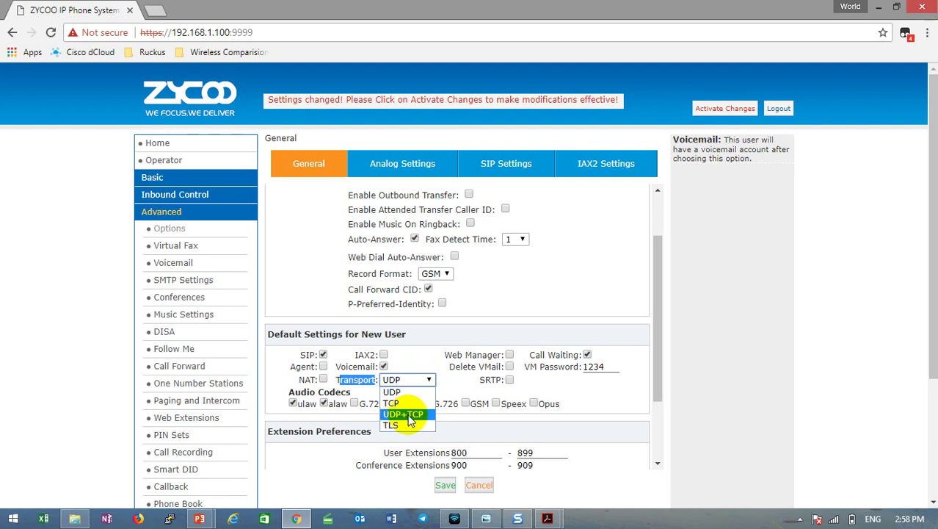
left_click(409, 417)
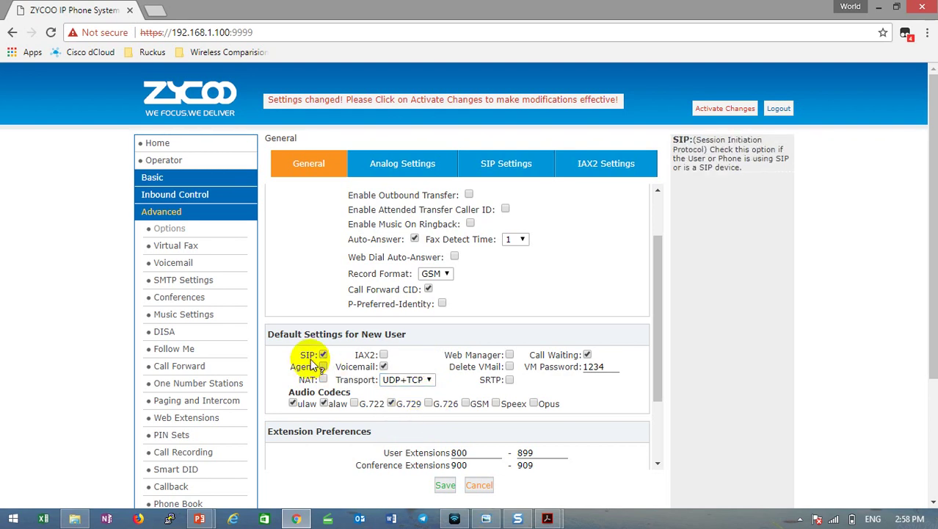
mouse_move(367, 360)
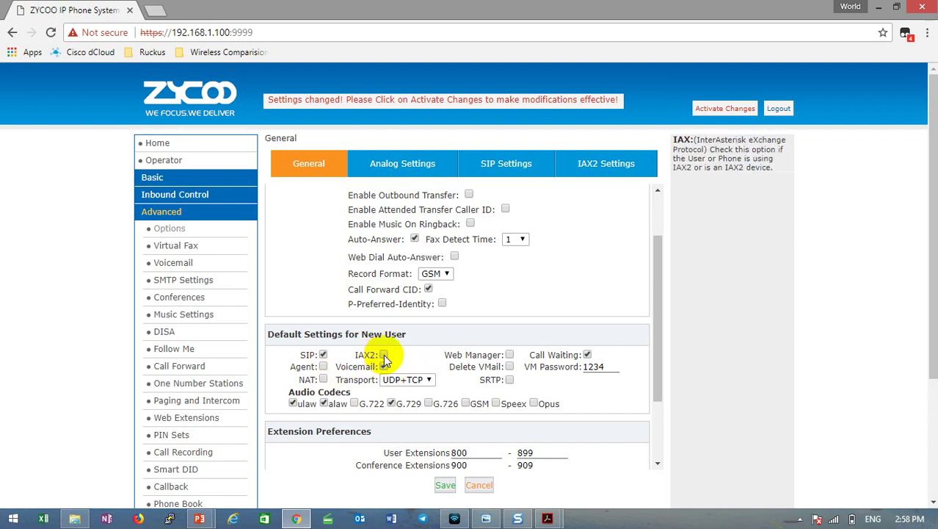
mouse_move(416, 350)
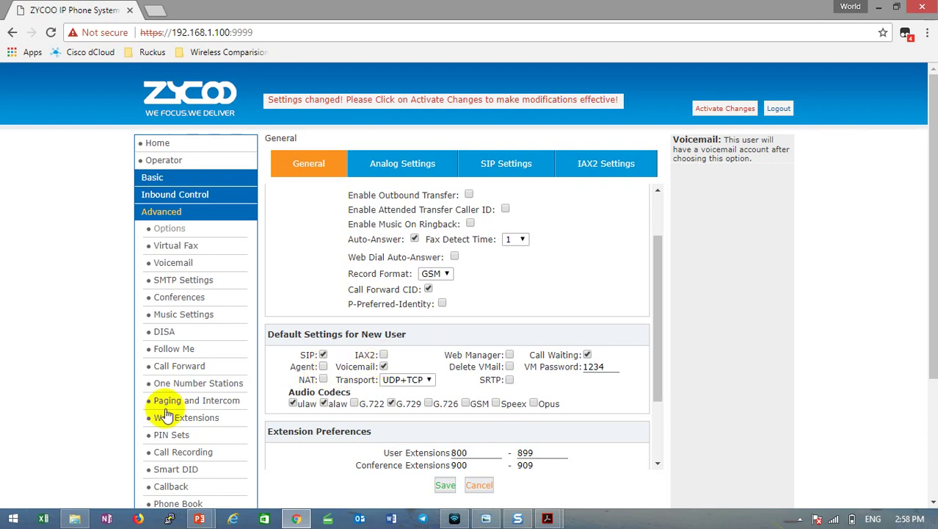
mouse_move(316, 388)
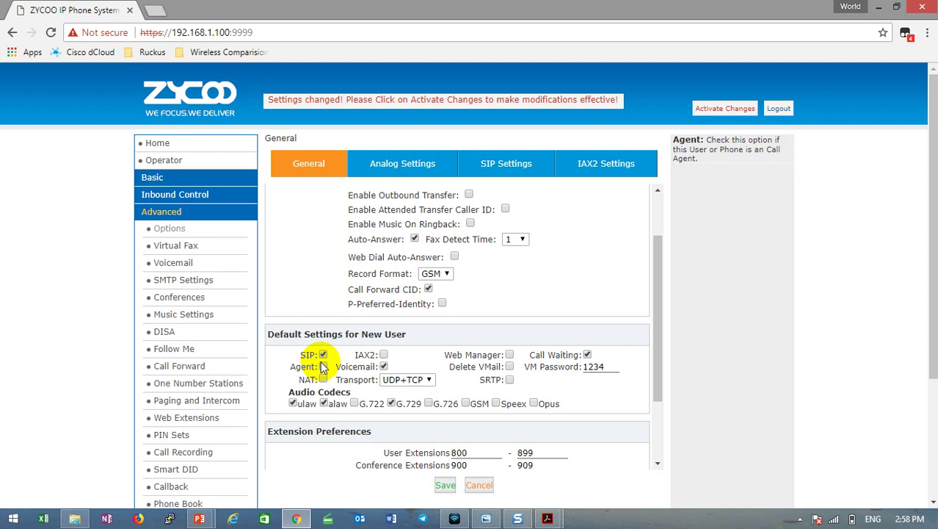
left_click(323, 366)
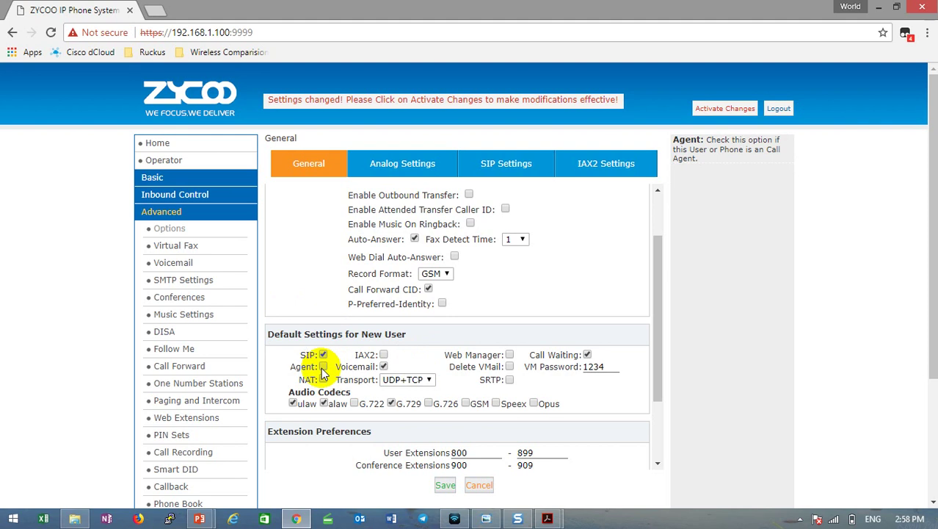
left_click(384, 355)
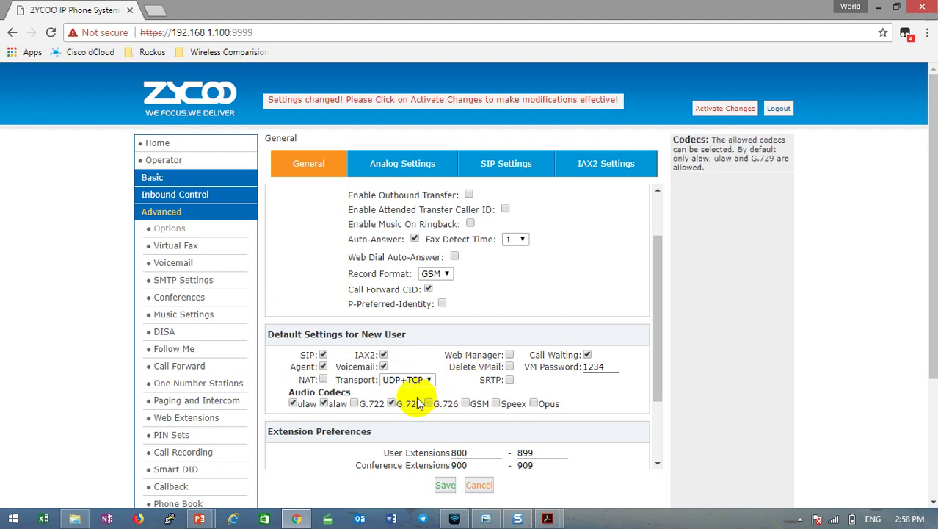
Save the General settings and activate the pending changes.
left_click(445, 486)
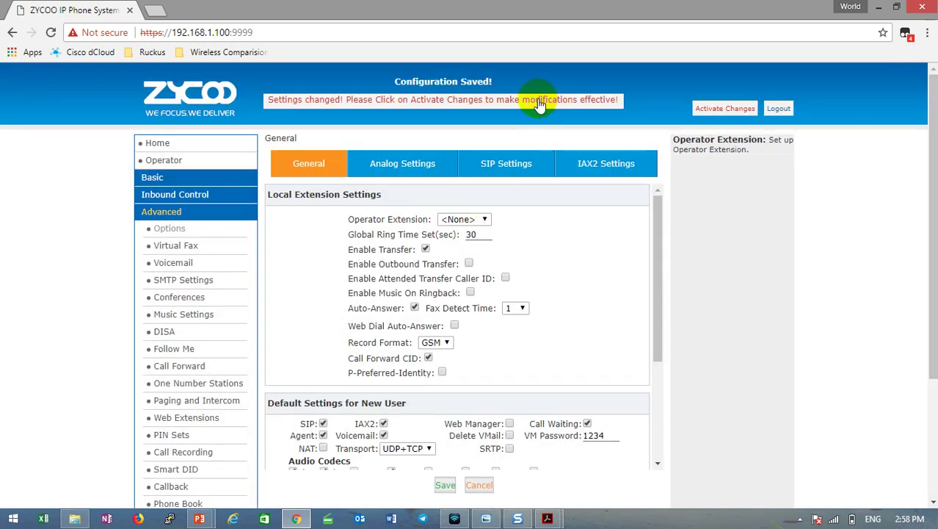
left_click(538, 99)
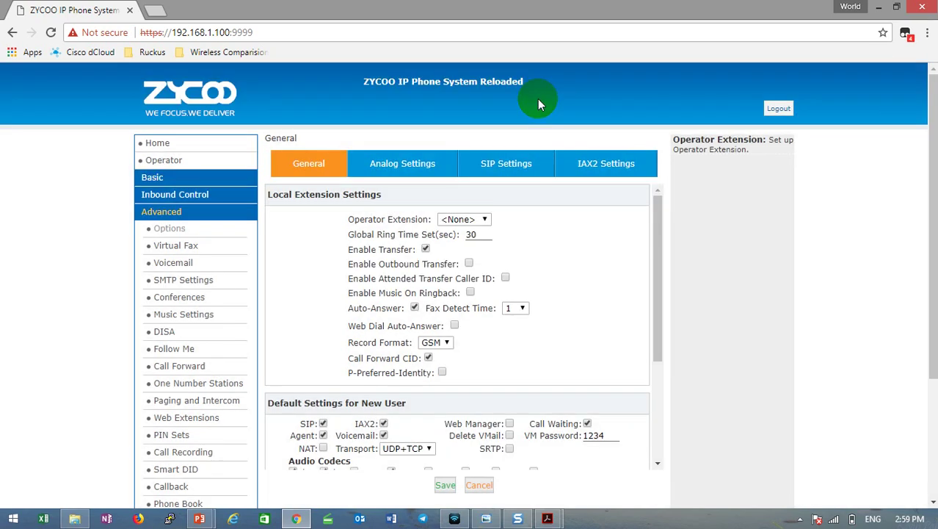
scroll(597, 256, "down", 2)
scroll(413, 277, "up", 2)
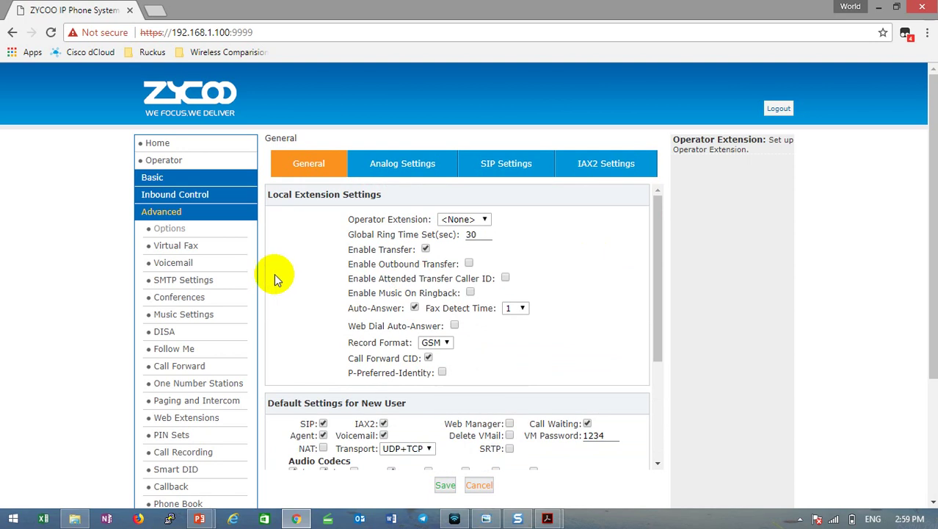
left_click(552, 517)
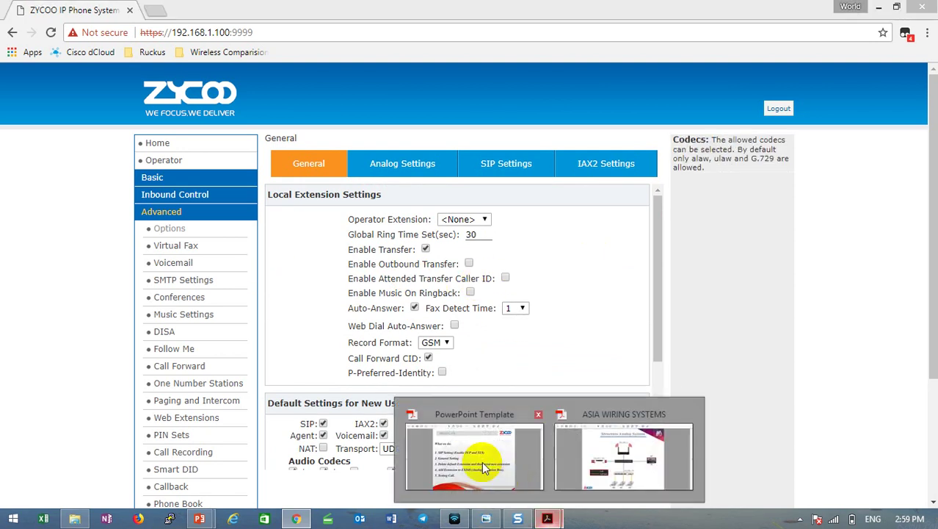
left_click(475, 457)
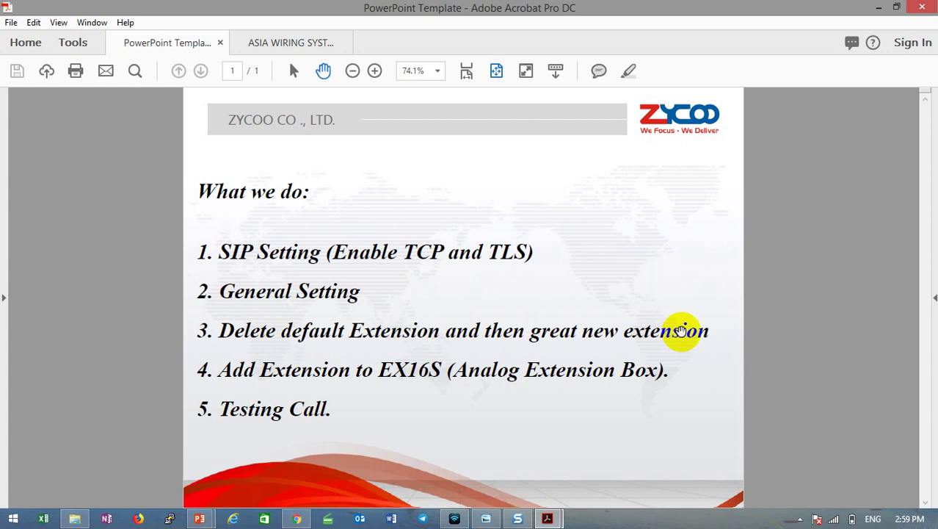
key("alt+Tab")
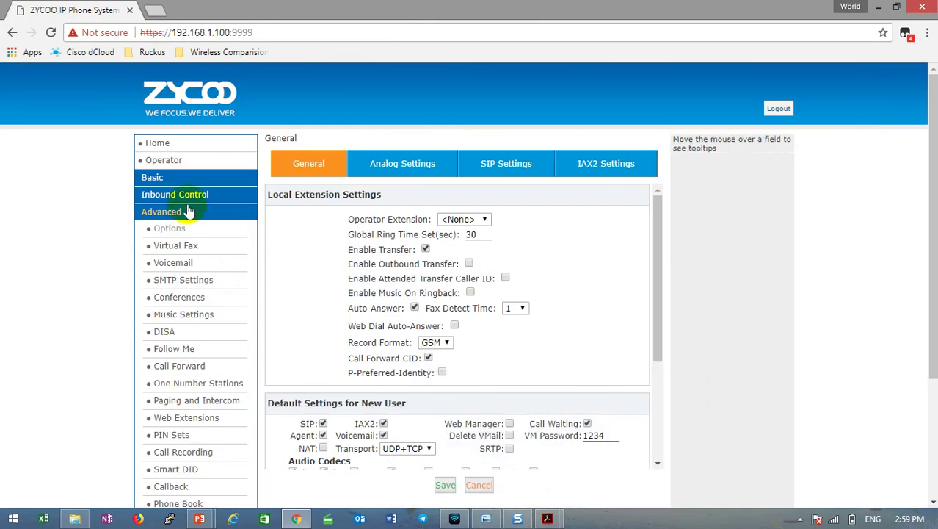
Open the Extensions list and point out extensions 800 through 809.
left_click(177, 163)
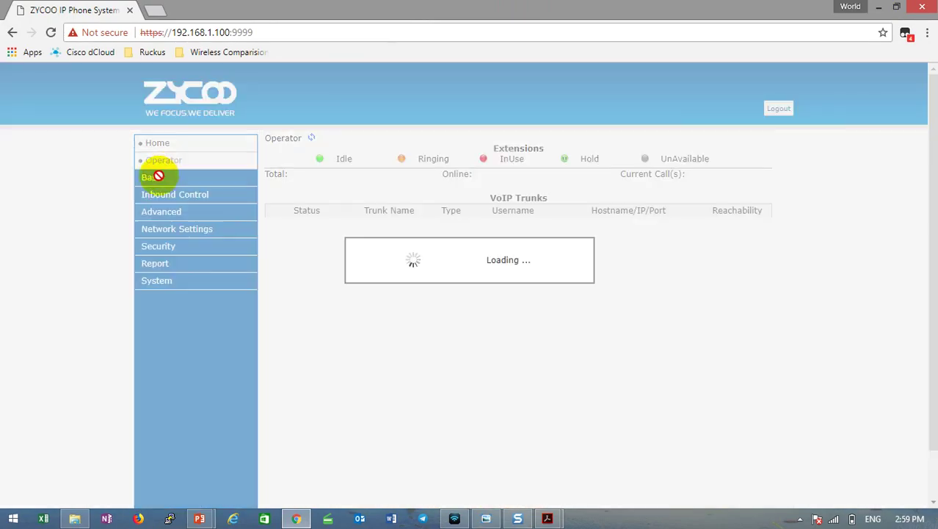
left_click(155, 179)
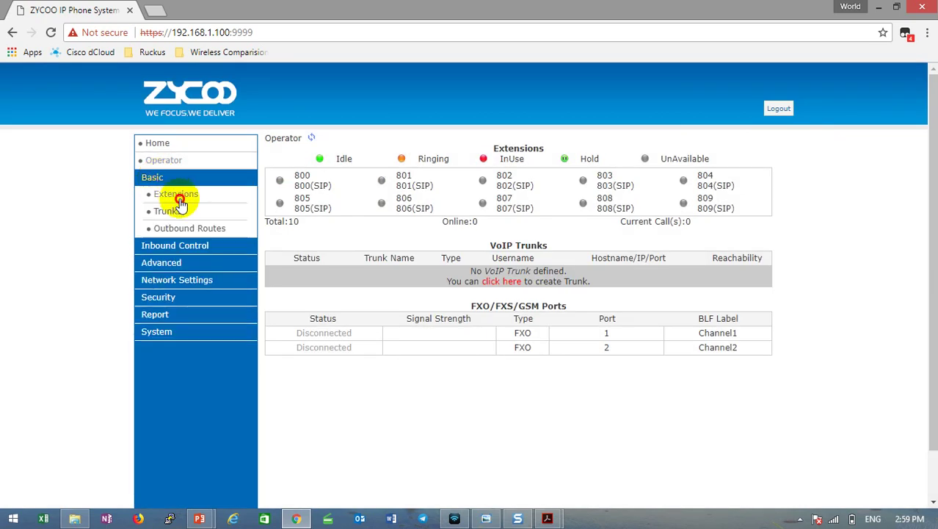
left_click(176, 195)
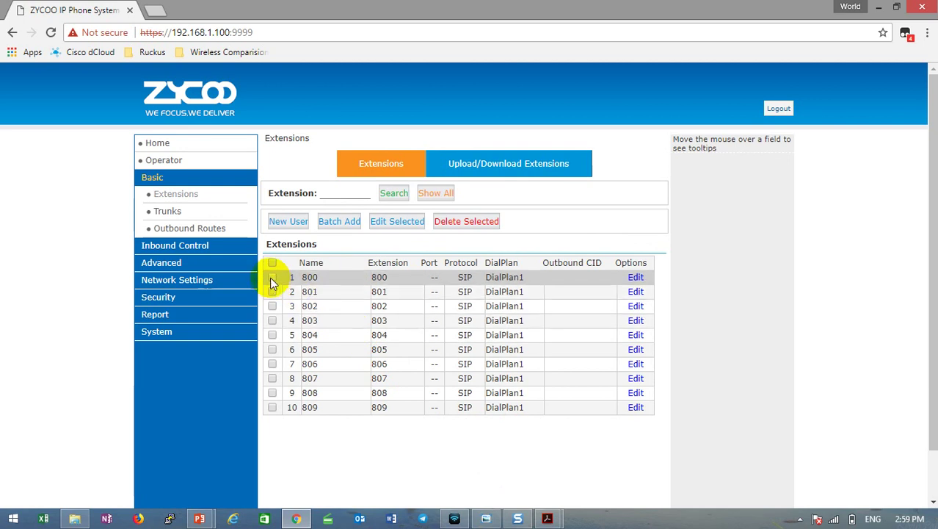
left_click_drag(325, 283, 288, 277)
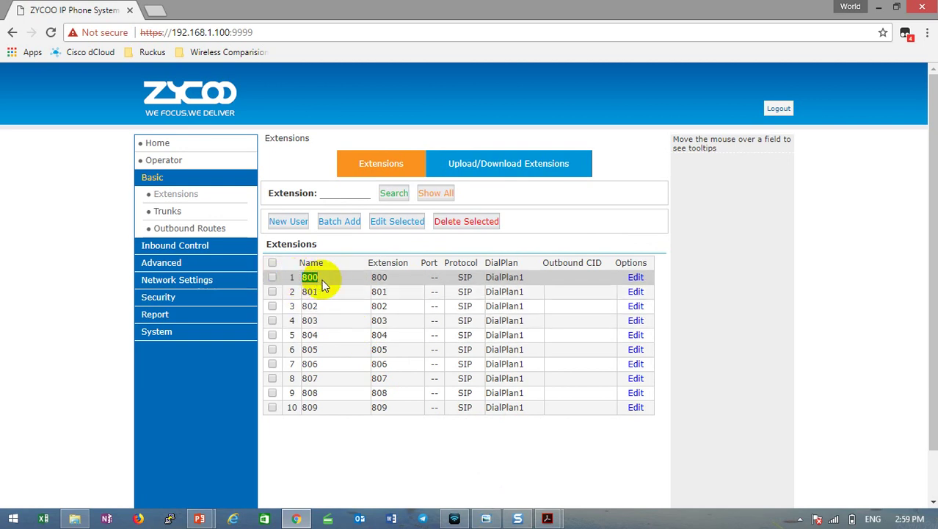
left_click_drag(325, 412, 292, 406)
left_click(334, 414)
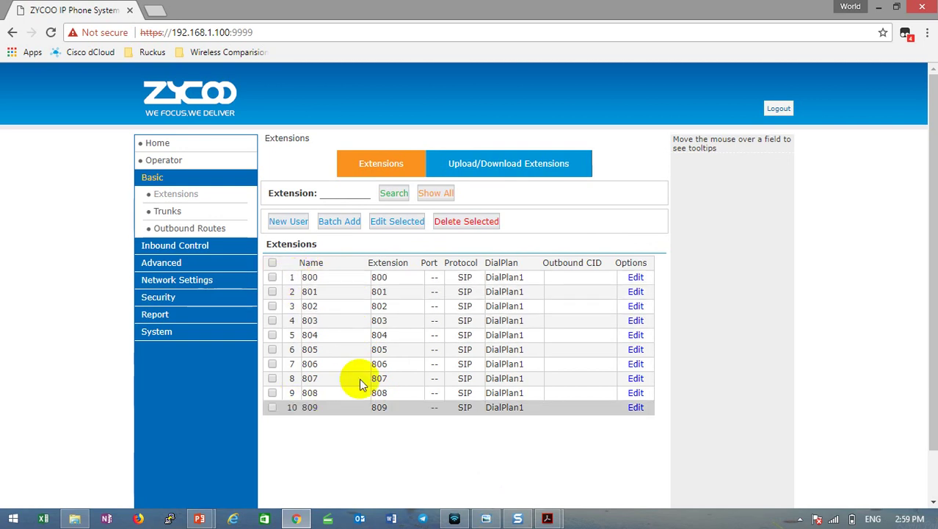
Open extension 800's settings and close them without saving.
left_click(636, 277)
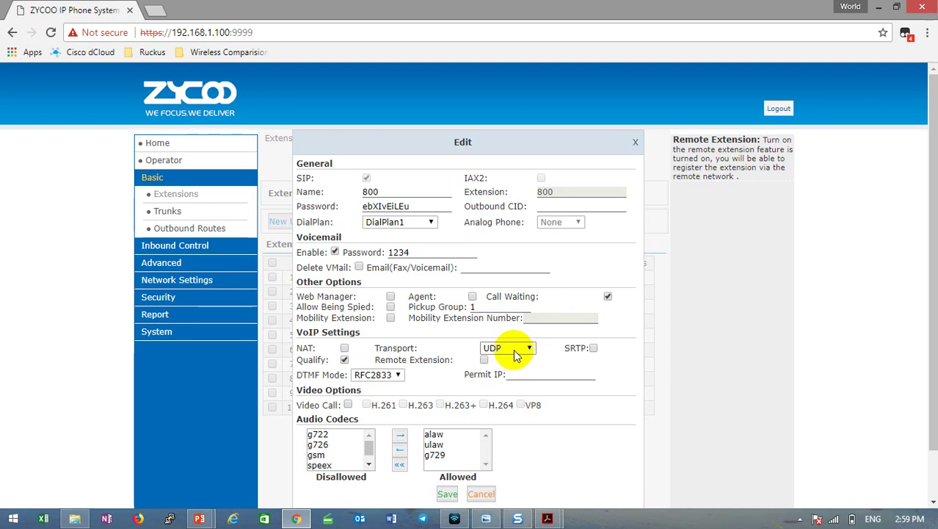
mouse_move(496, 371)
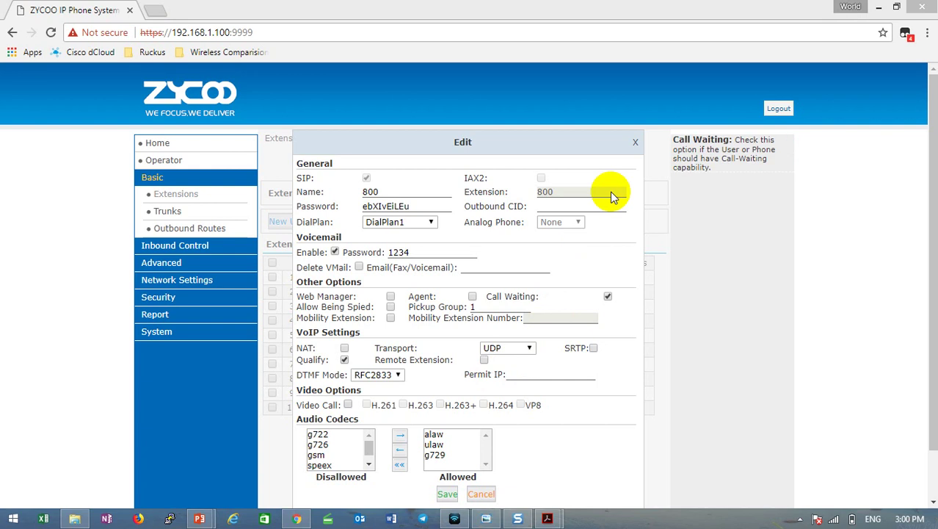
left_click(635, 142)
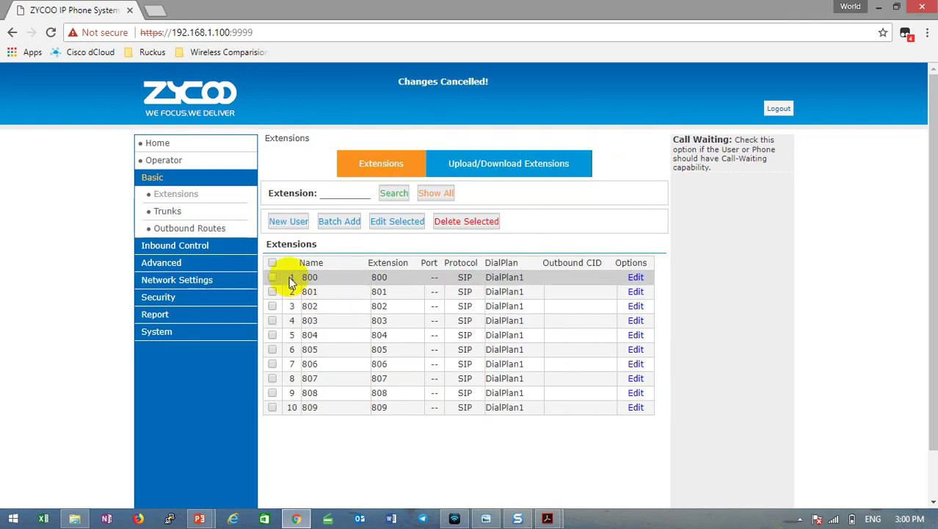
Select all extensions 800–809, delete them, confirm, and activate the change.
left_click(271, 262)
left_click(483, 226)
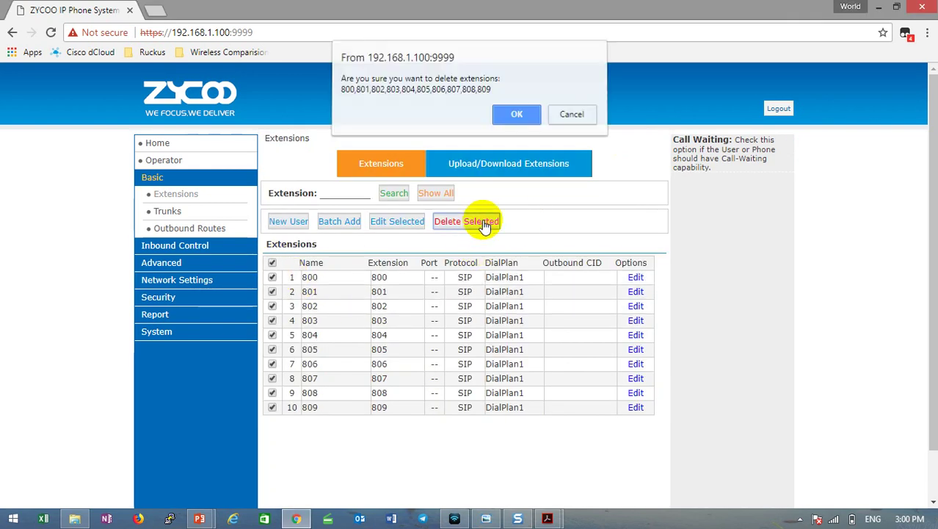
left_click(522, 117)
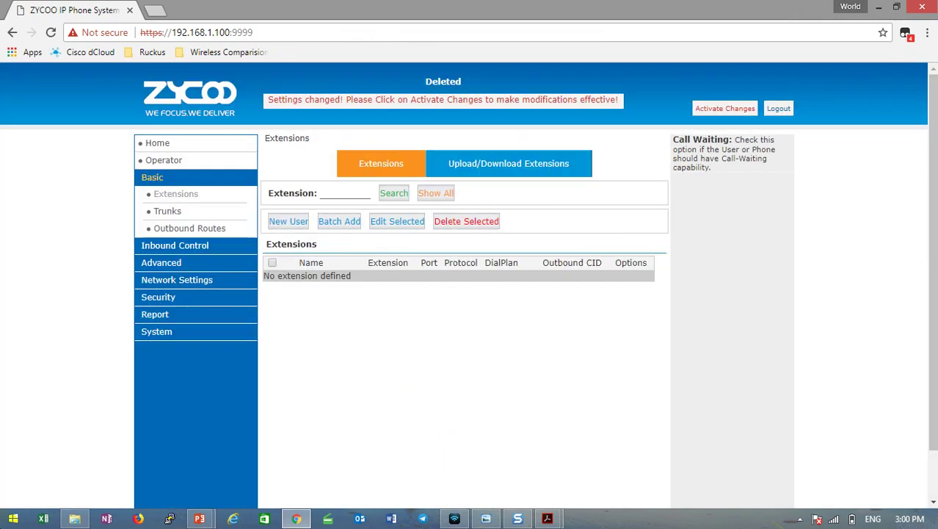
left_click(591, 104)
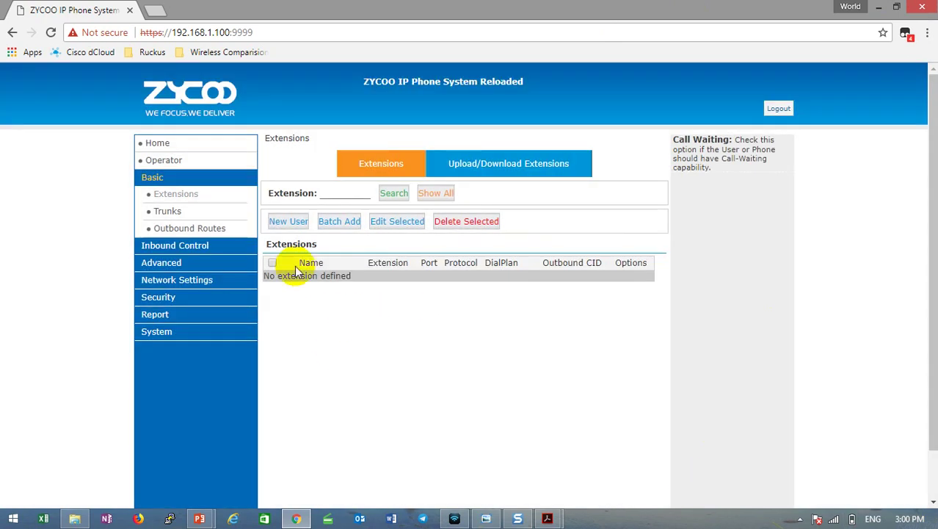
Create a new extension 800, enter the user's name over the placeholder, and select the generated password.
left_click(290, 222)
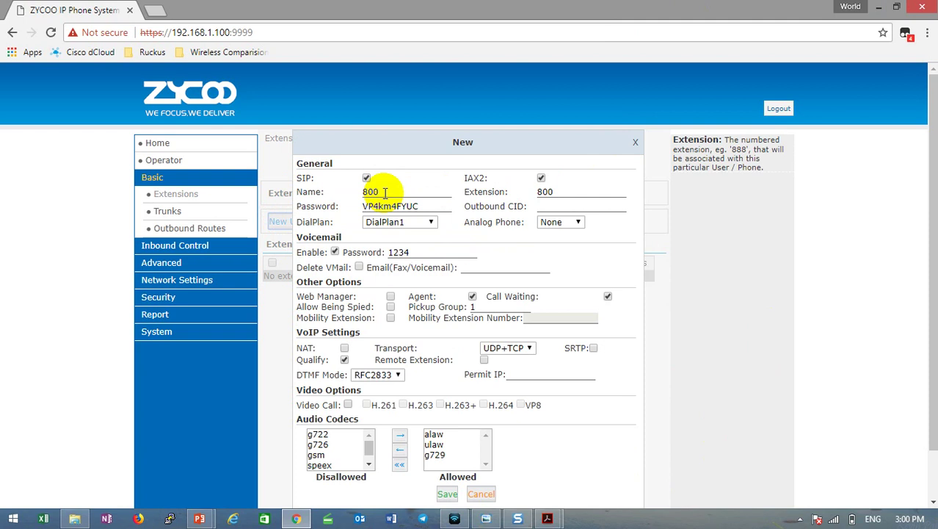
double_click(384, 193)
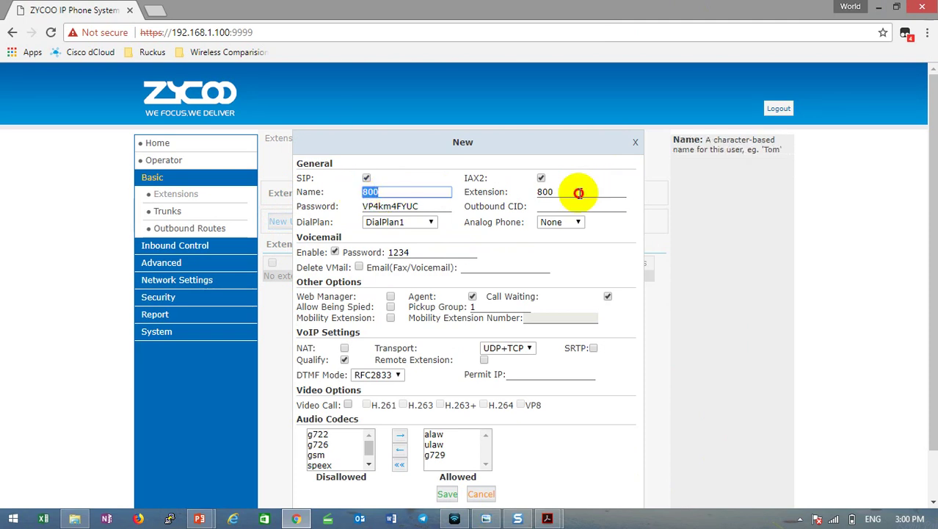
left_click(549, 191)
left_click_drag(549, 191, 604, 189)
left_click(605, 184)
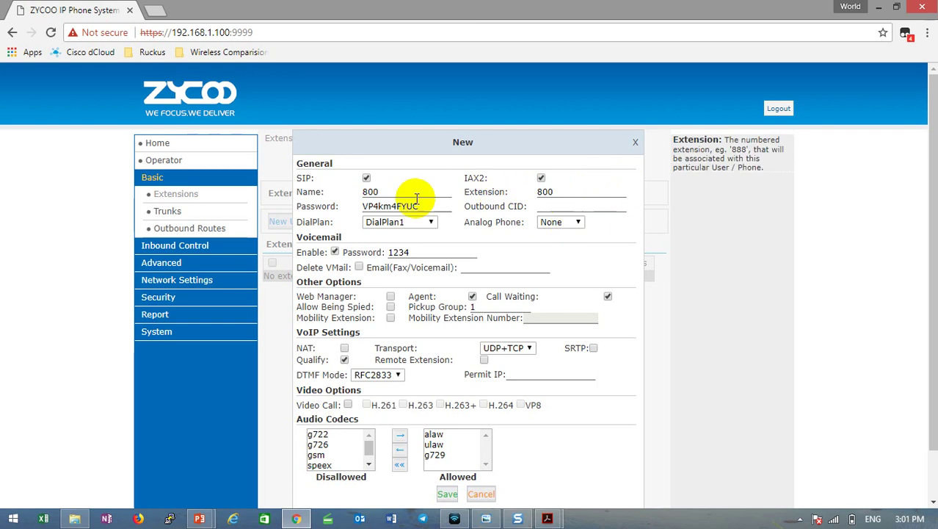
left_click_drag(386, 193, 336, 192)
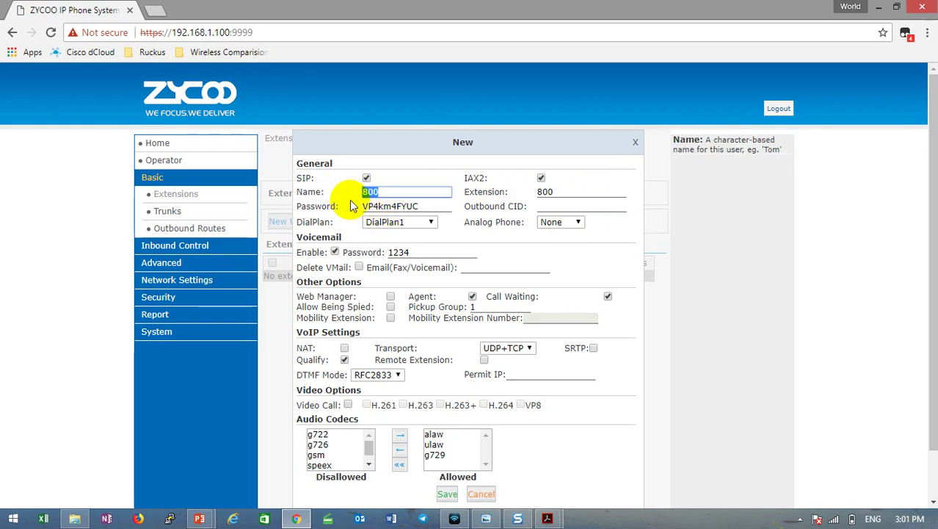
type("Chetra")
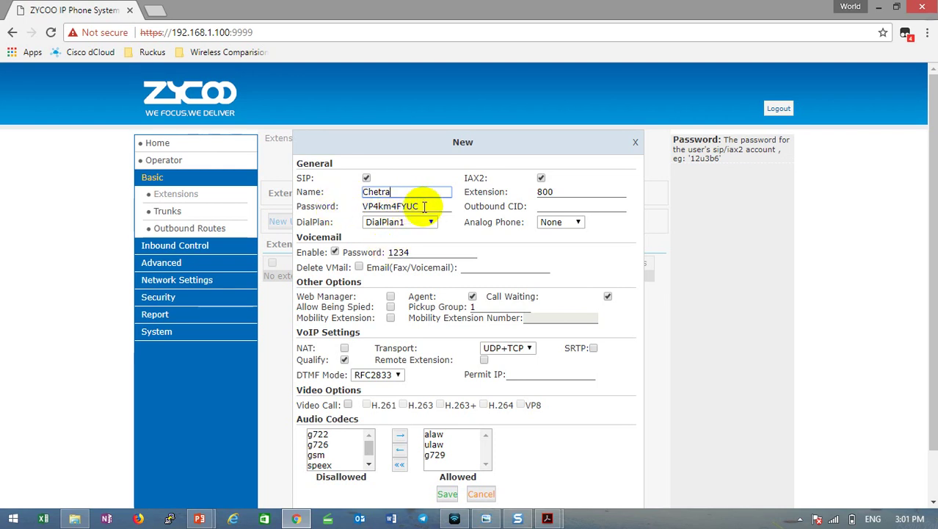
left_click_drag(424, 206, 329, 206)
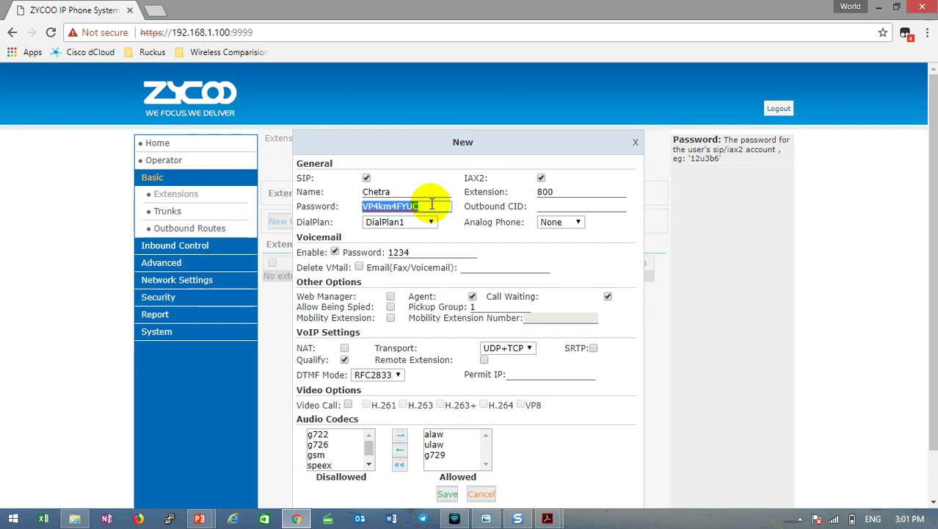
Enter a new password for extension 800 and save it to the Extensions list.
type("123456789")
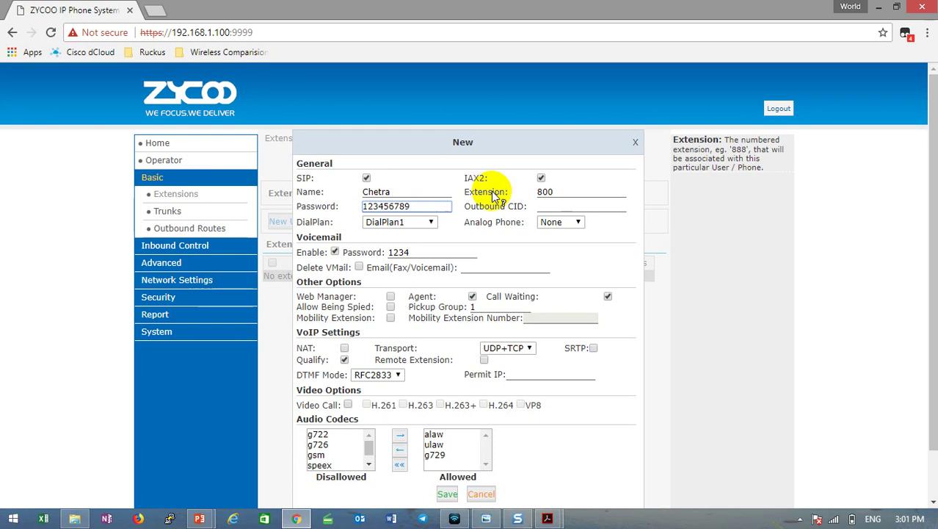
left_click(555, 191)
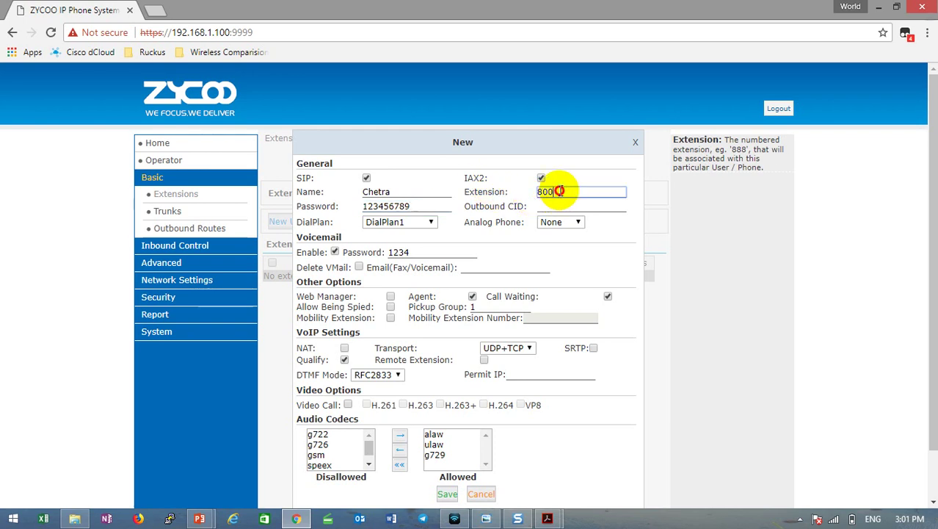
left_click(398, 190)
left_click(559, 191)
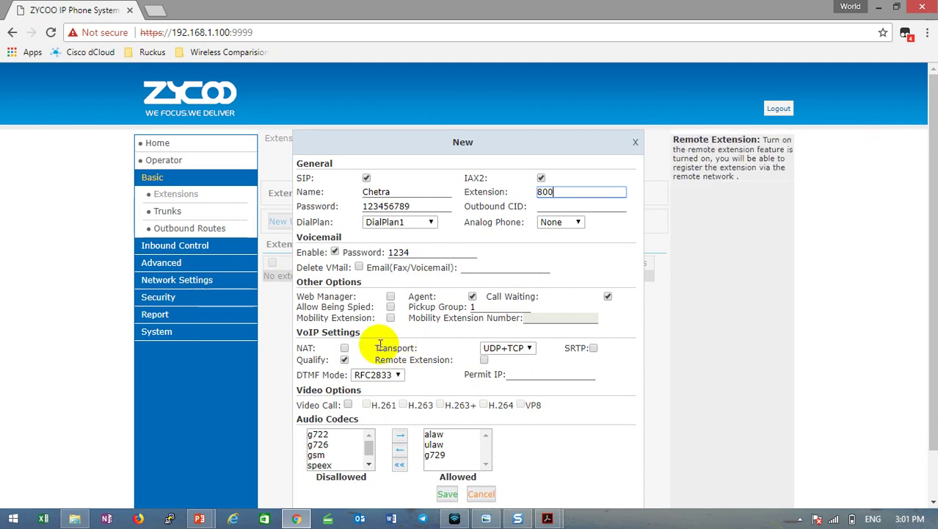
left_click_drag(375, 348, 415, 348)
left_click(429, 352)
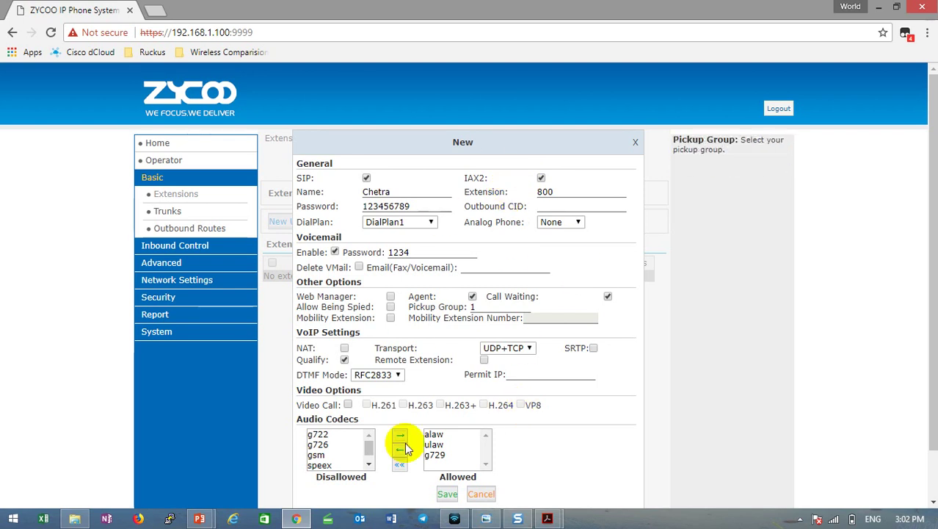
left_click(448, 493)
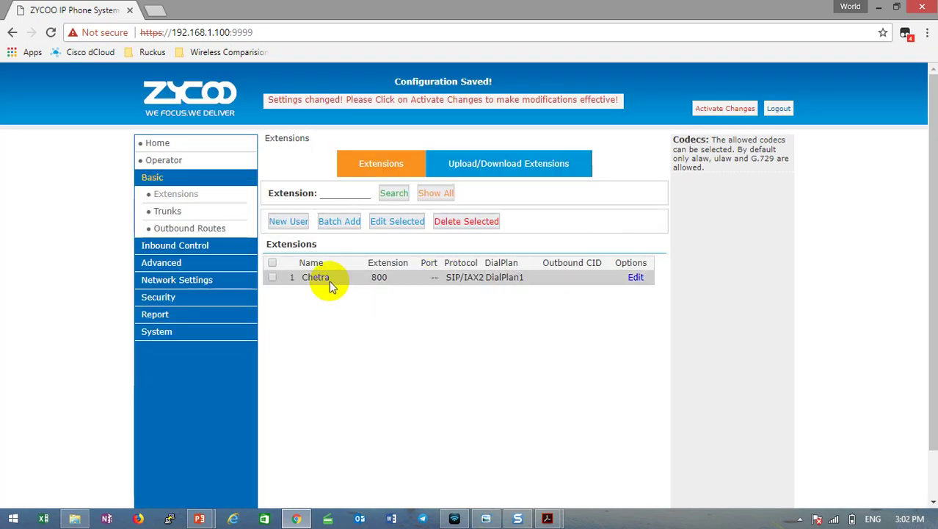
double_click(378, 277)
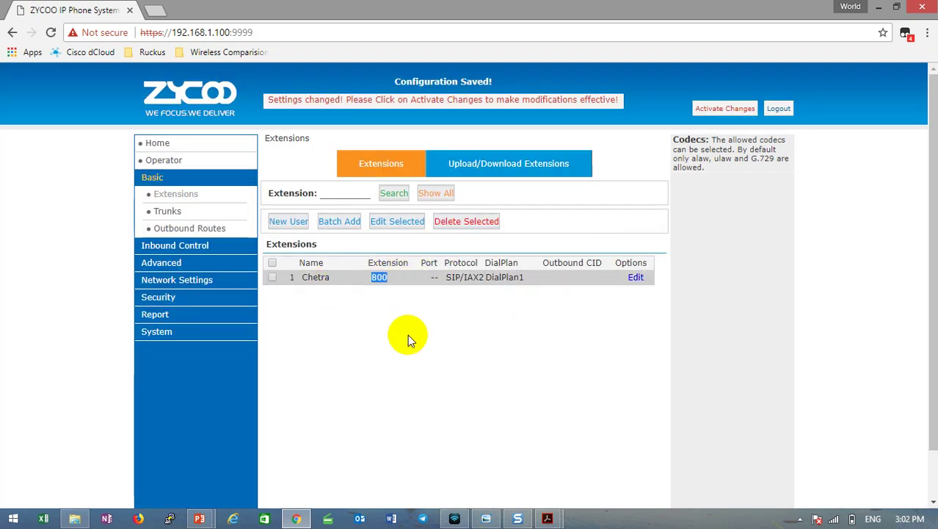
left_click(428, 349)
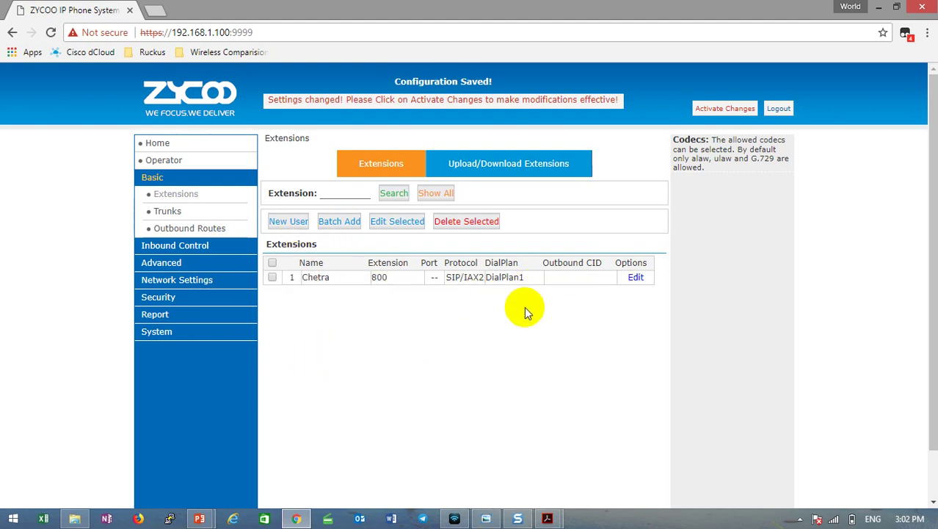
Batch-add extensions 801 to 829 with one shared password, then return to the Extensions list.
left_click(340, 222)
left_click(405, 195)
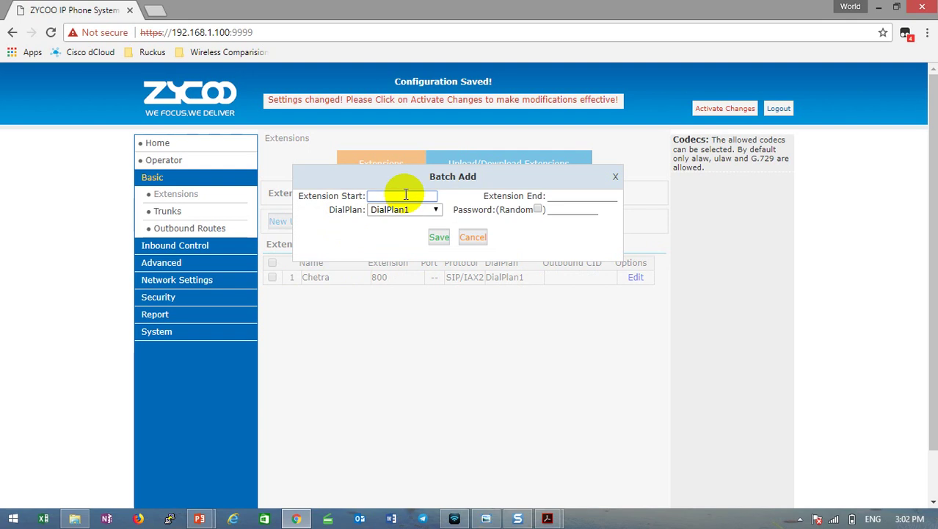
type("801")
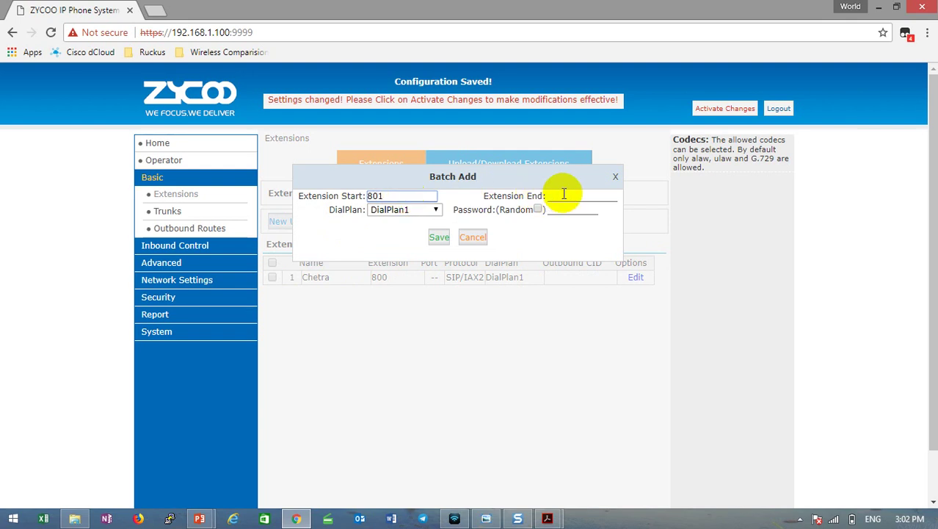
left_click(564, 194)
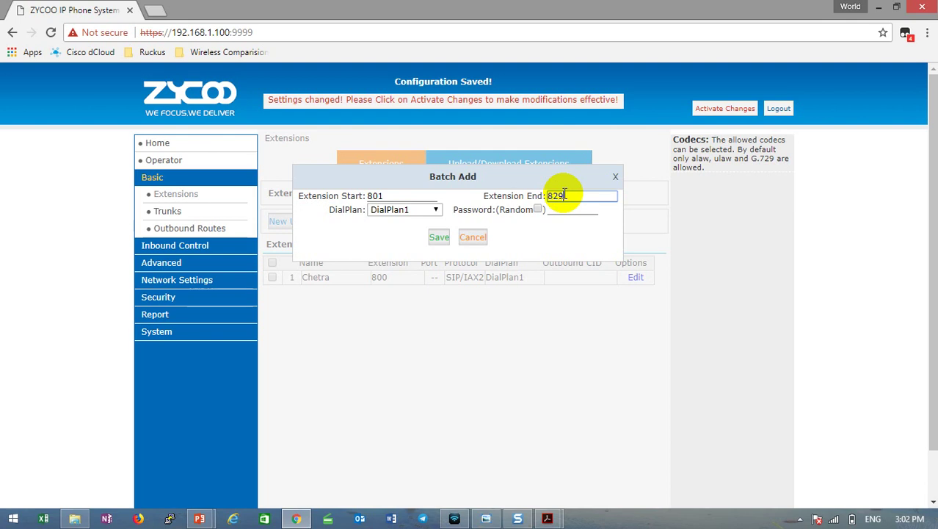
left_click(562, 210)
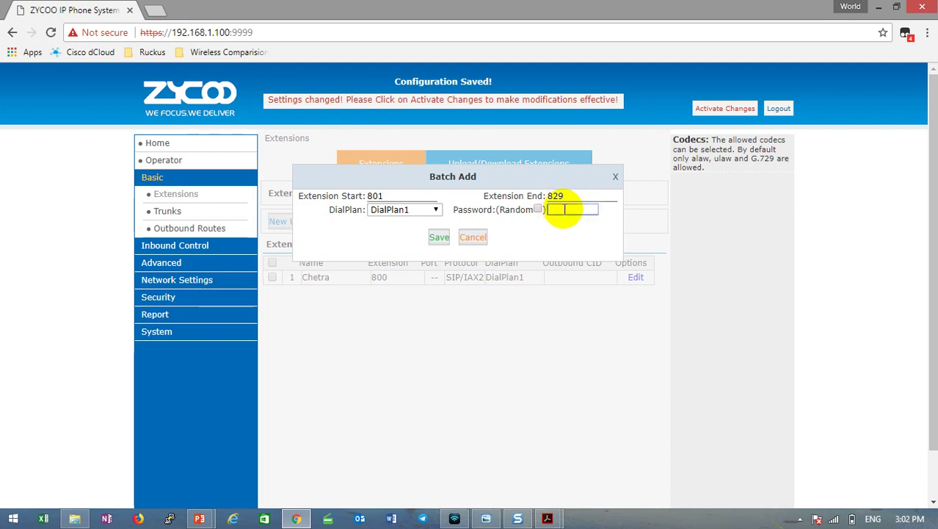
type("123456789")
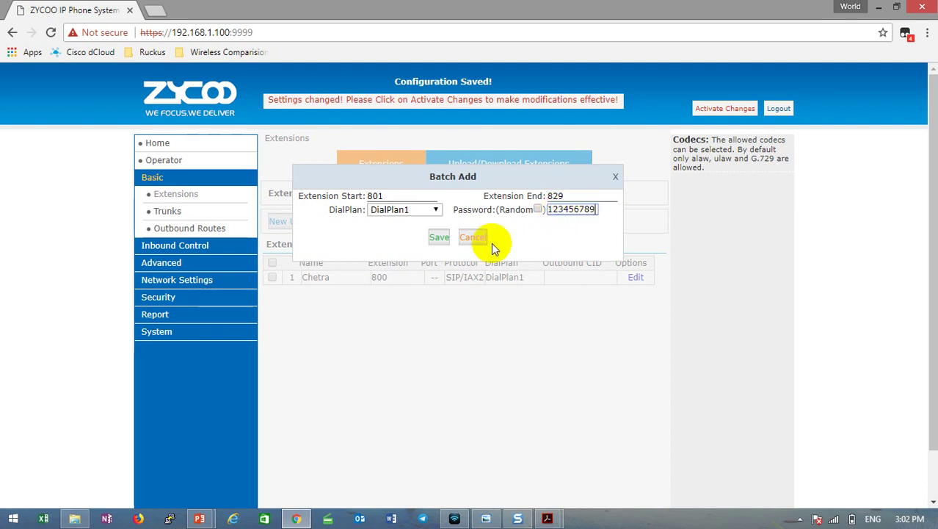
left_click(441, 237)
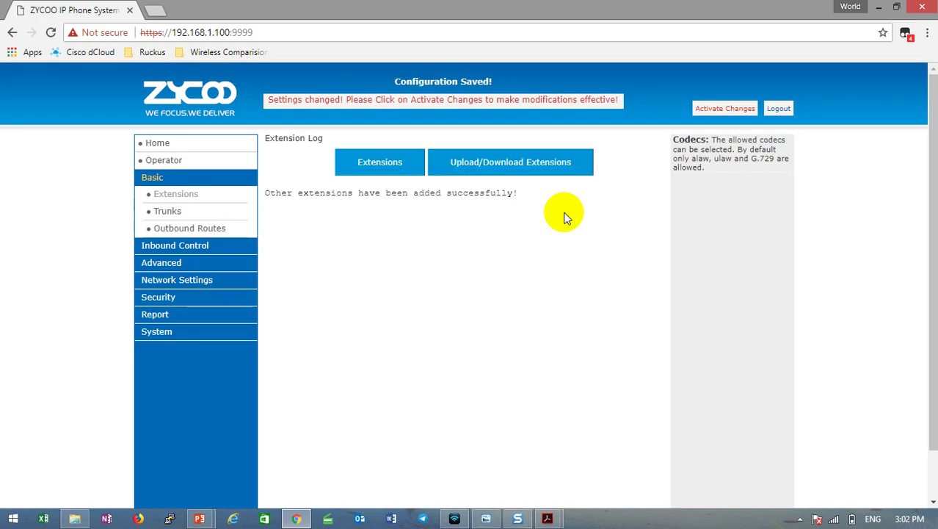
left_click(383, 163)
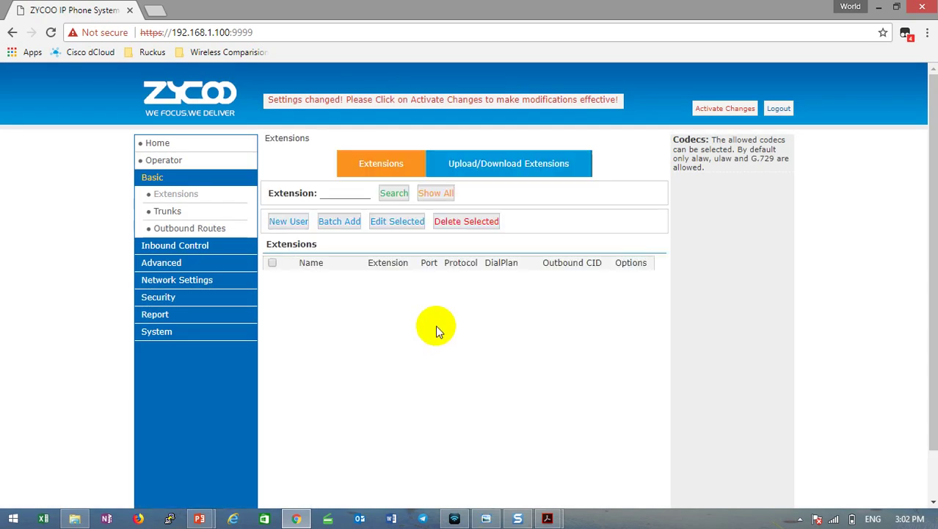
scroll(429, 302, "down", 3)
scroll(429, 302, "up", 3)
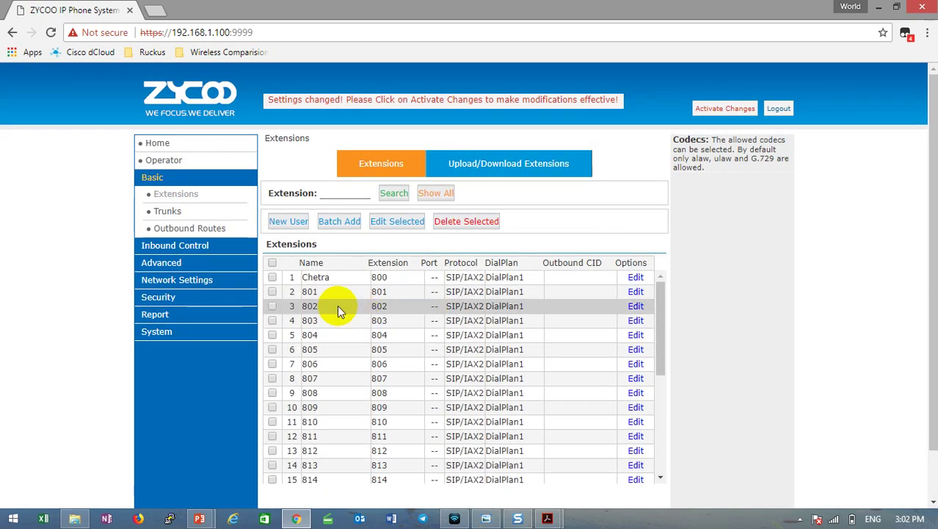
scroll(331, 338, "down", 6)
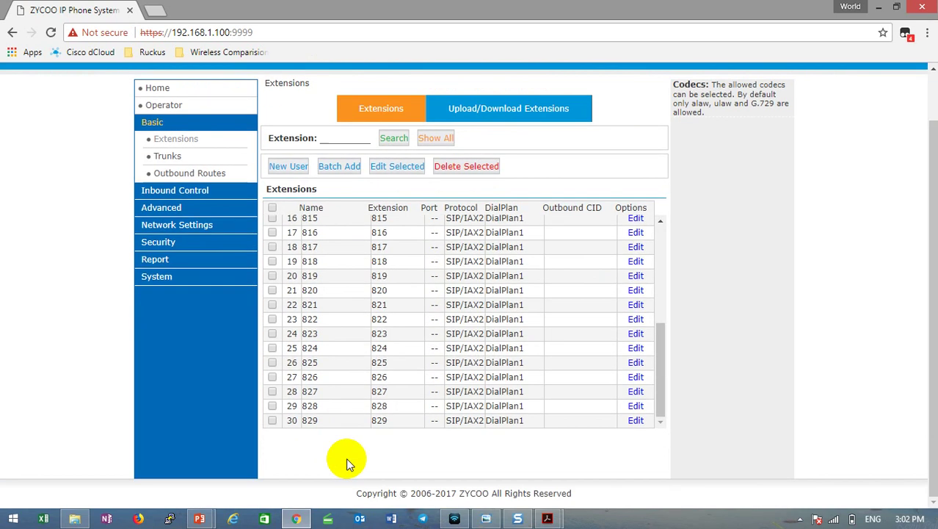
scroll(367, 382, "up", 6)
scroll(409, 342, "up", 1)
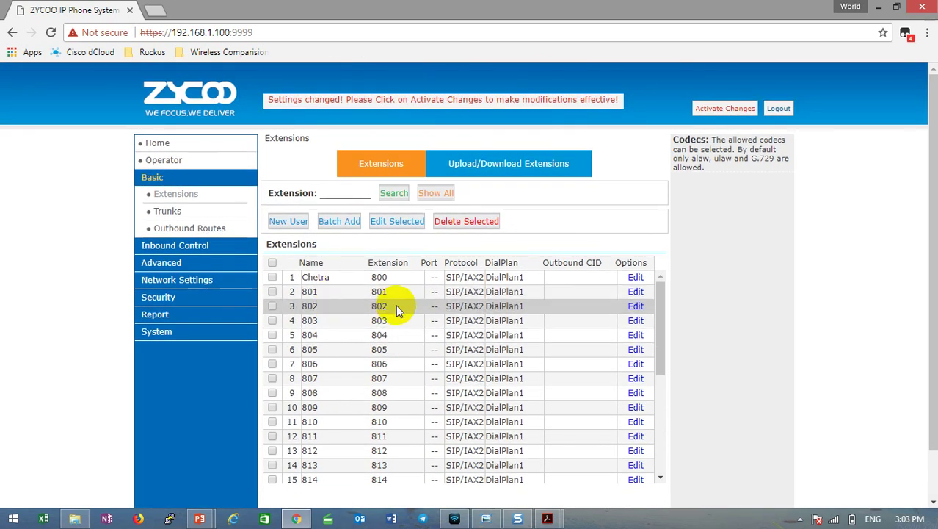
left_click(547, 100)
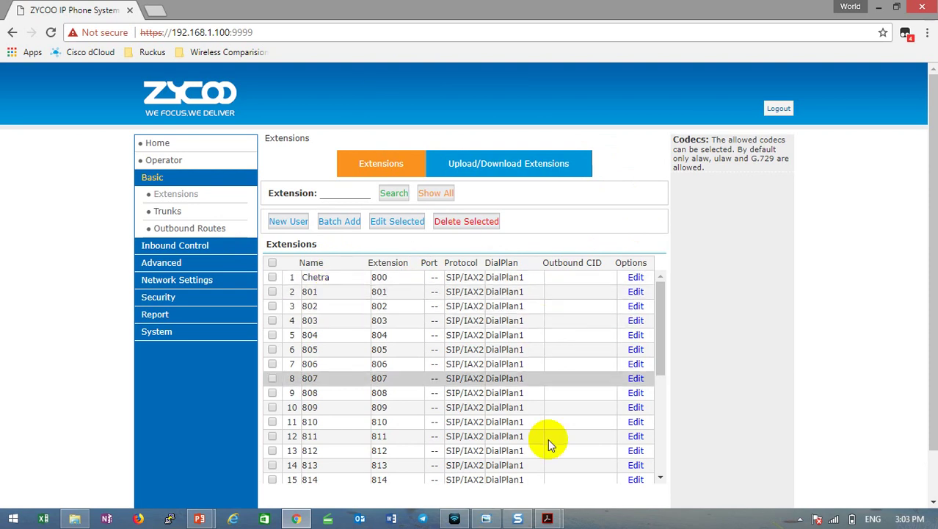
mouse_move(547, 519)
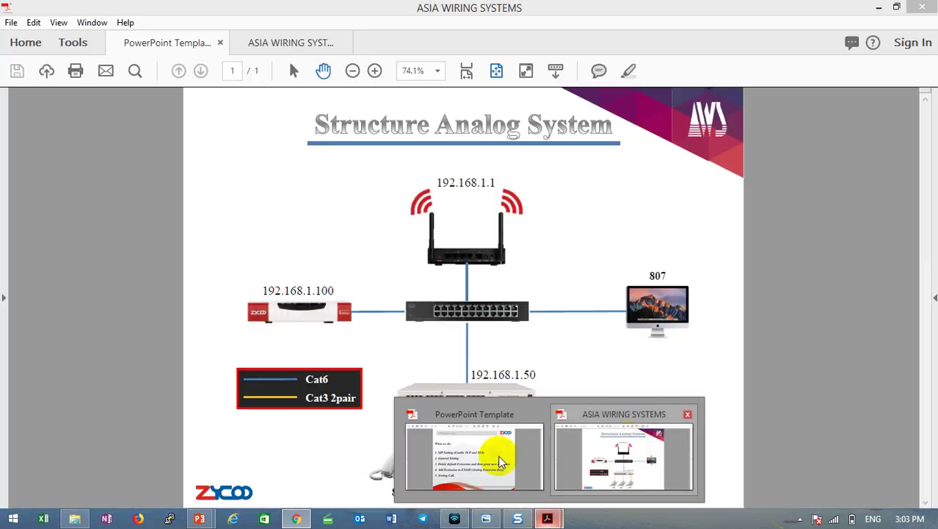
Review the PowerPoint Template's 'What we do' steps in Acrobat, then minimize Acrobat.
left_click(474, 455)
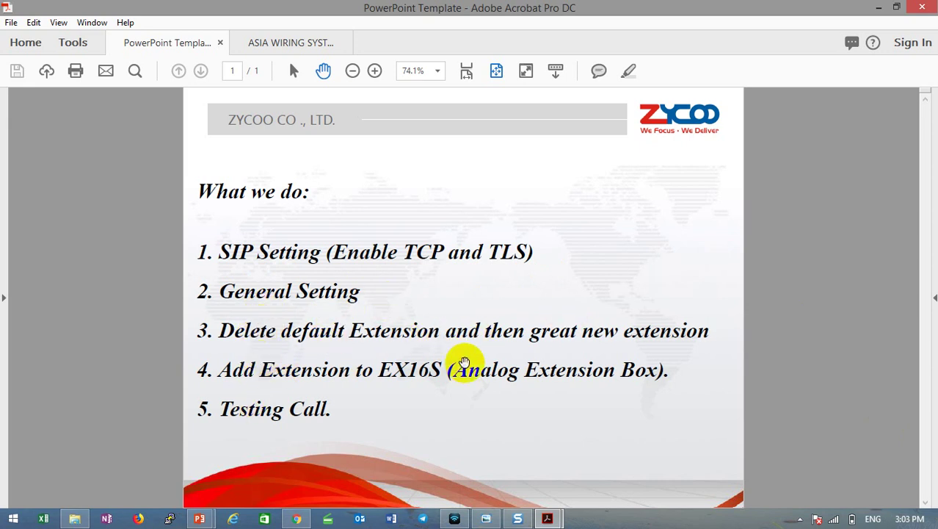
left_click(879, 6)
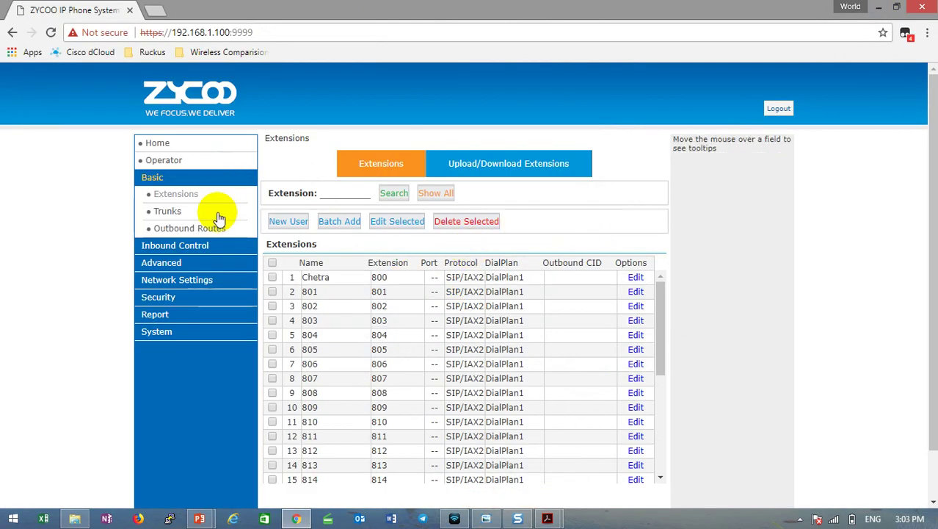
Expand Advanced in the sidebar and open the EX-Box provisioning page.
left_click(186, 265)
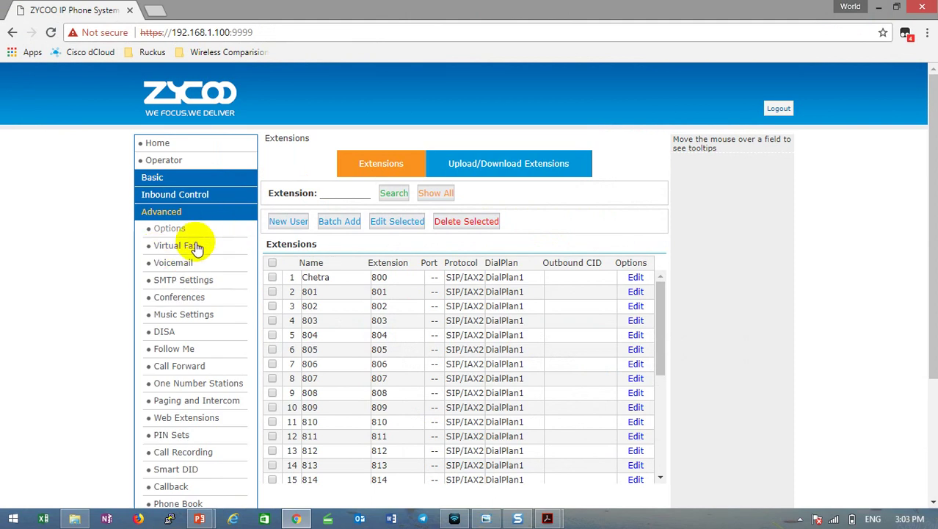
scroll(205, 292, "down", 3)
scroll(184, 160, "up", 3)
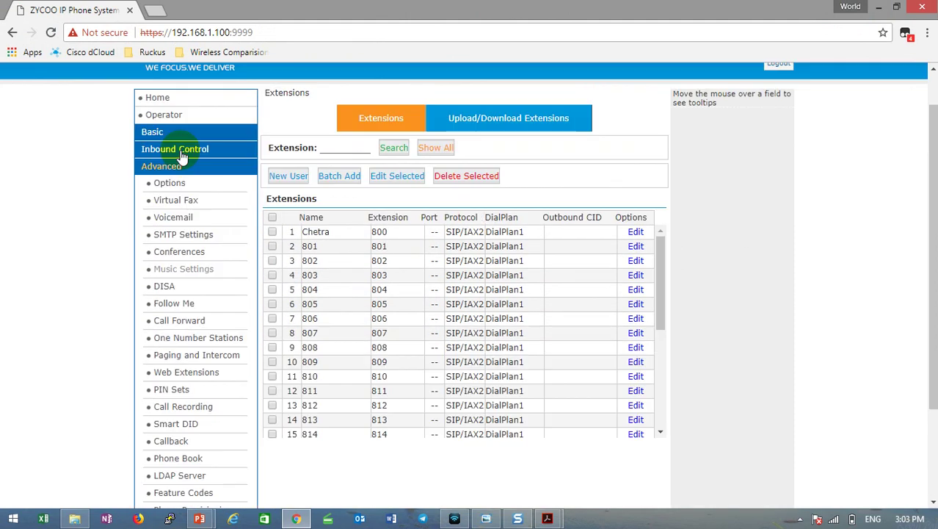
scroll(189, 224, "down", 5)
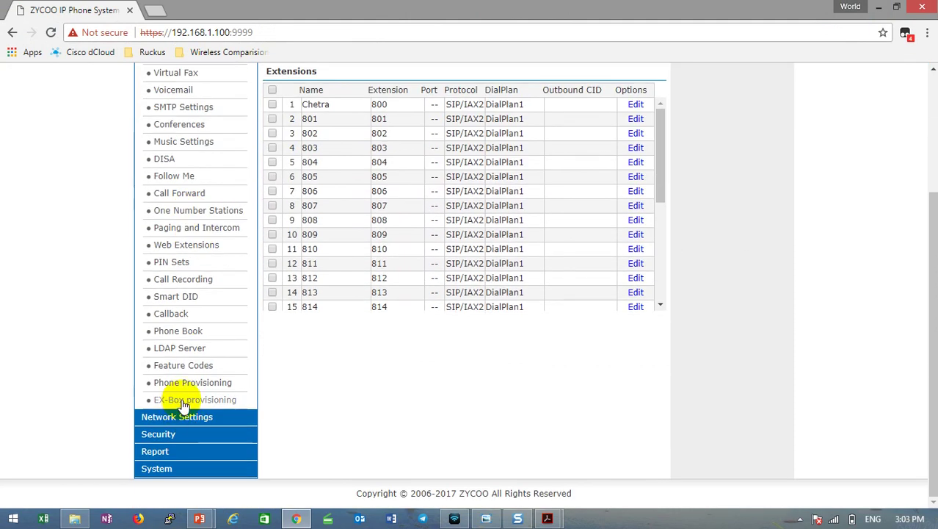
left_click(188, 383)
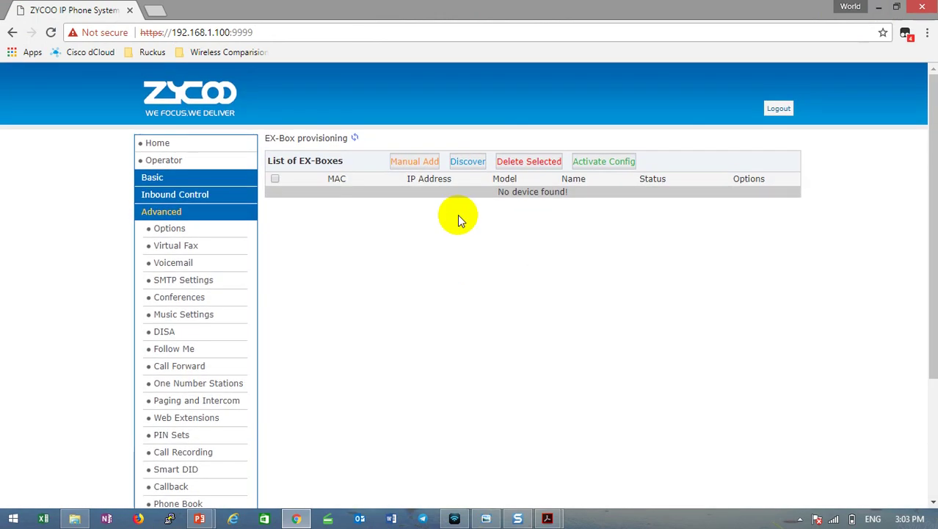
Highlight the 'No device found!' message, then bring up the open Acrobat documents.
triple_click(688, 212)
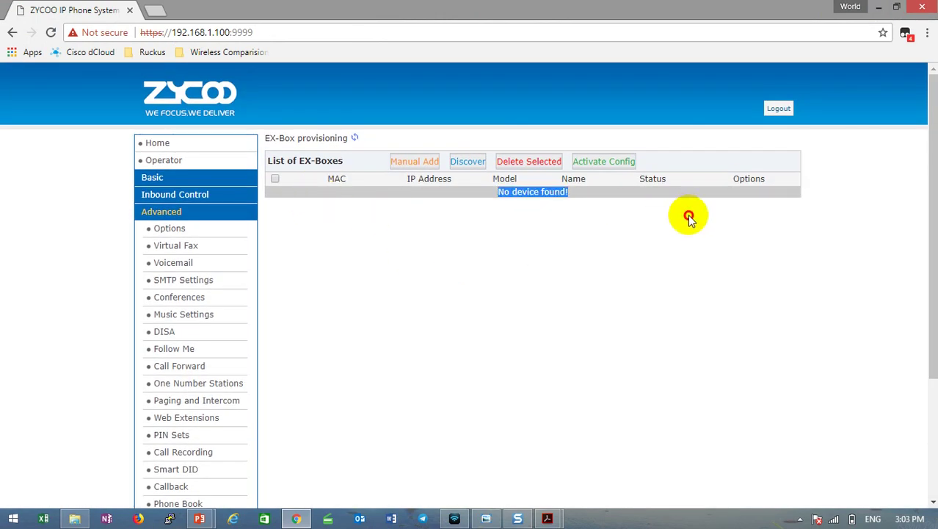
double_click(503, 193)
left_click_drag(579, 203, 588, 199)
left_click(472, 242)
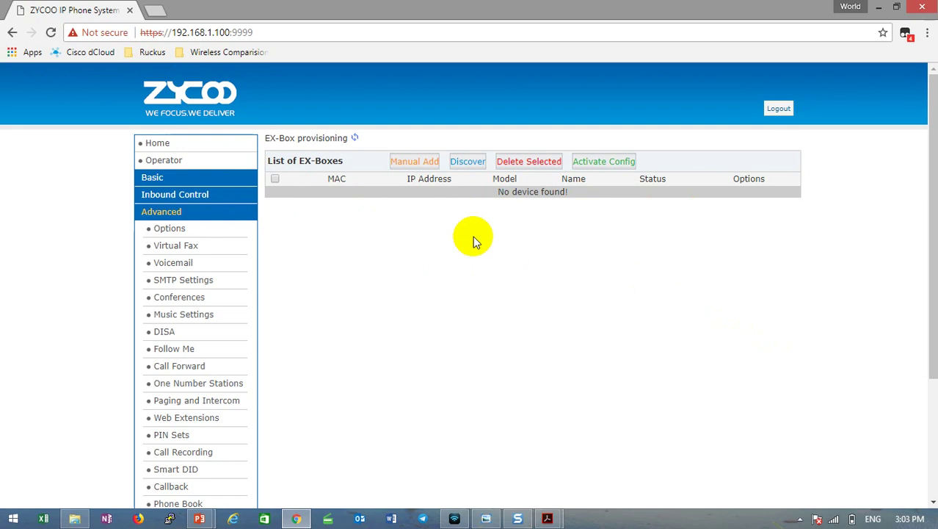
left_click(547, 519)
Bring the ASIA WIRING SYSTEMS network diagram to the front in Acrobat.
left_click(594, 484)
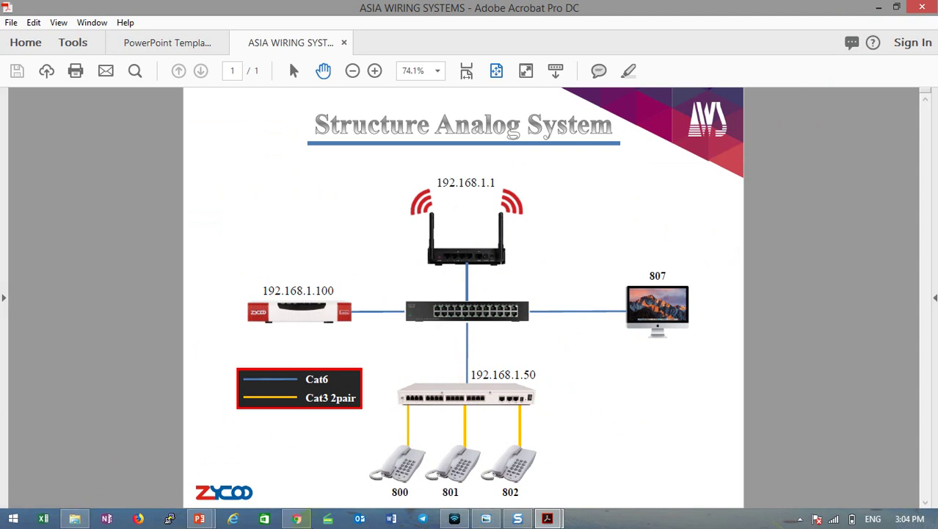
Run Discover on the EX-Box provisioning page to find the EX16S at 192.168.1.164.
left_click(879, 7)
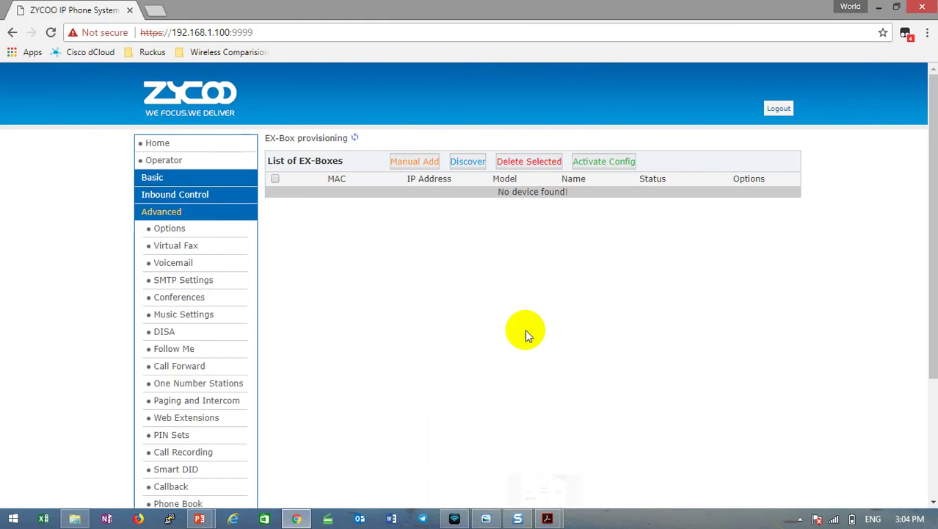
left_click(467, 162)
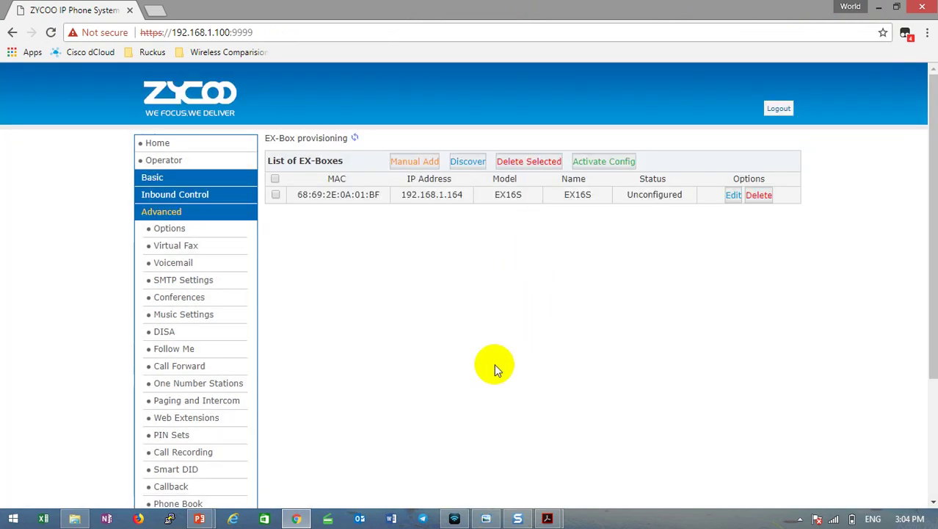
mouse_move(401, 194)
left_mouse_down()
mouse_move(464, 198)
mouse_move(398, 195)
left_mouse_up()
left_click(468, 198)
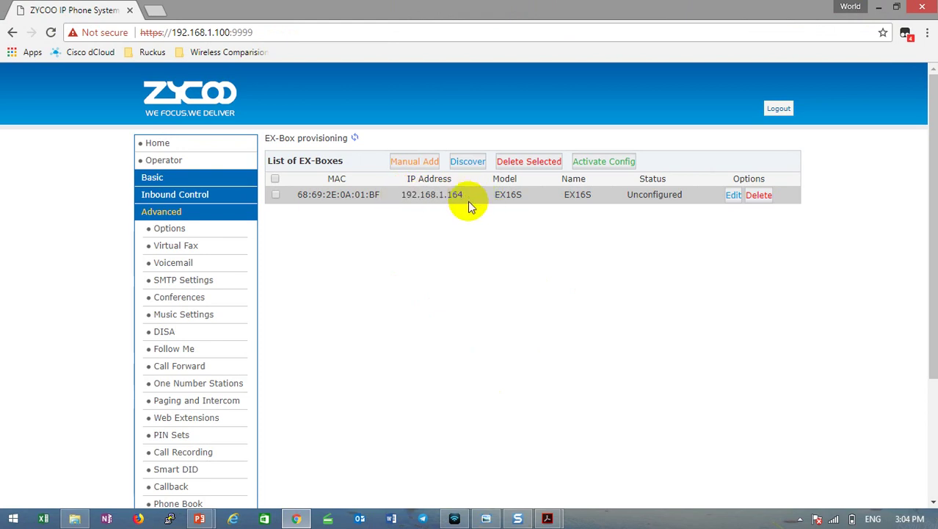
Check the ASIA WIRING SYSTEMS diagram again, then return to the EX-Box list.
left_click(547, 519)
left_click(669, 459)
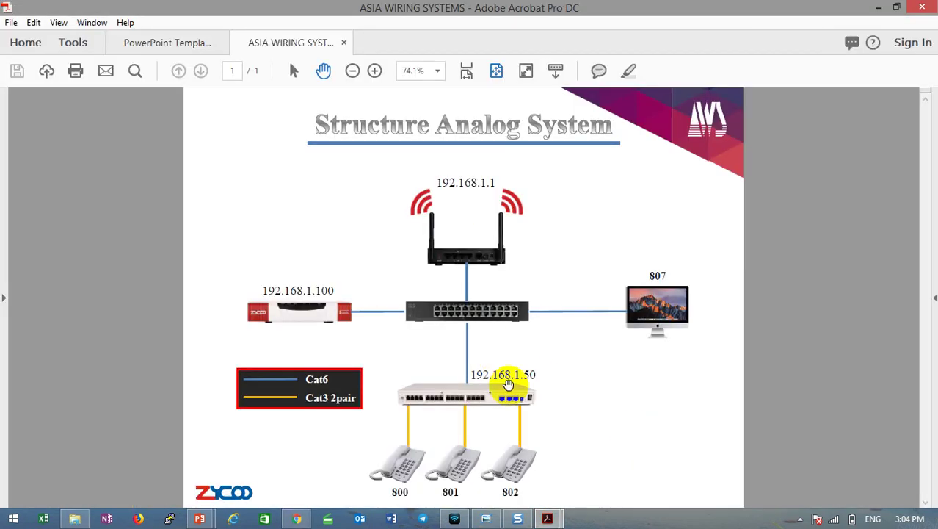
left_click(879, 7)
Select the discovered box's IP address 192.168.1.164 for copying.
left_click_drag(464, 200, 410, 194)
left_click(410, 197)
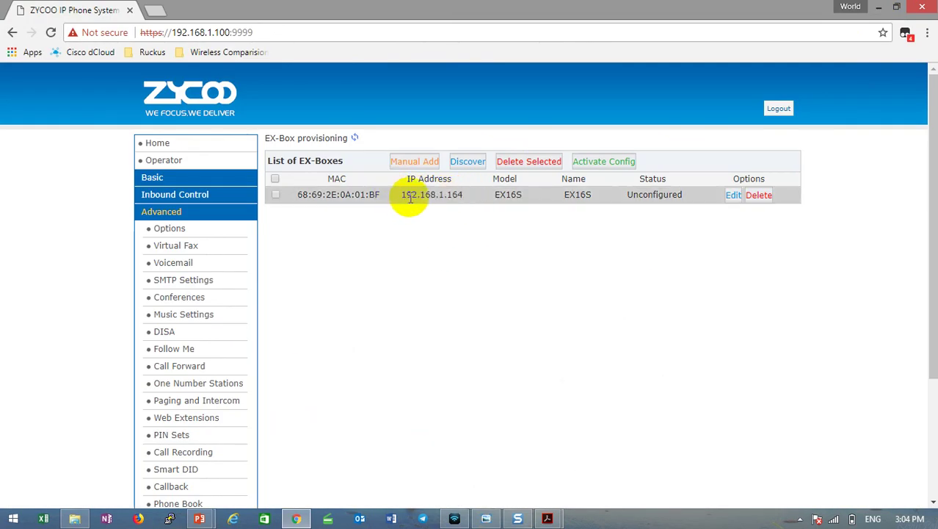
left_click_drag(402, 195, 464, 200)
left_click(462, 195)
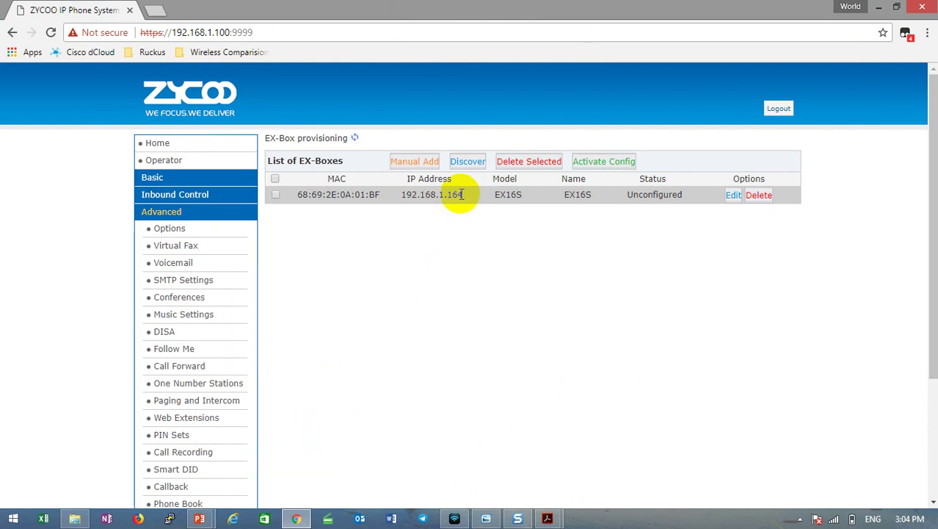
left_click_drag(462, 195, 403, 194)
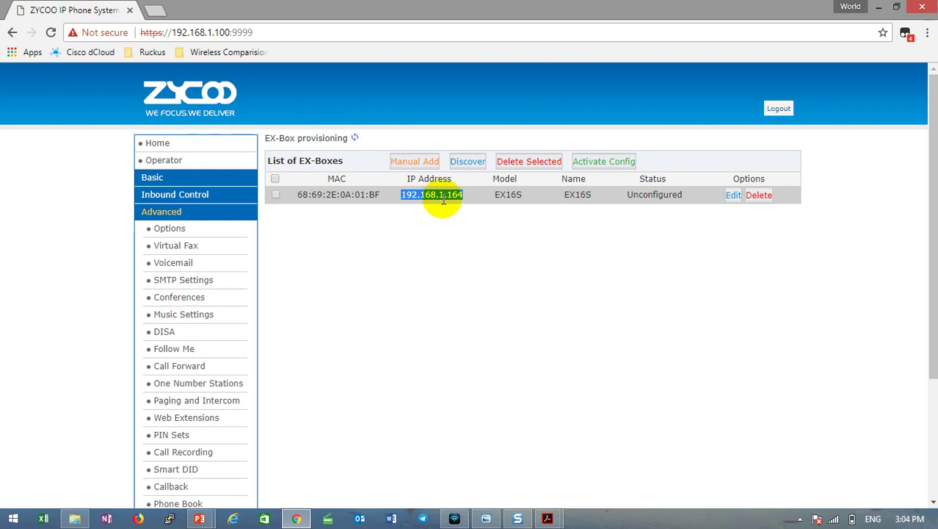
left_click(451, 195)
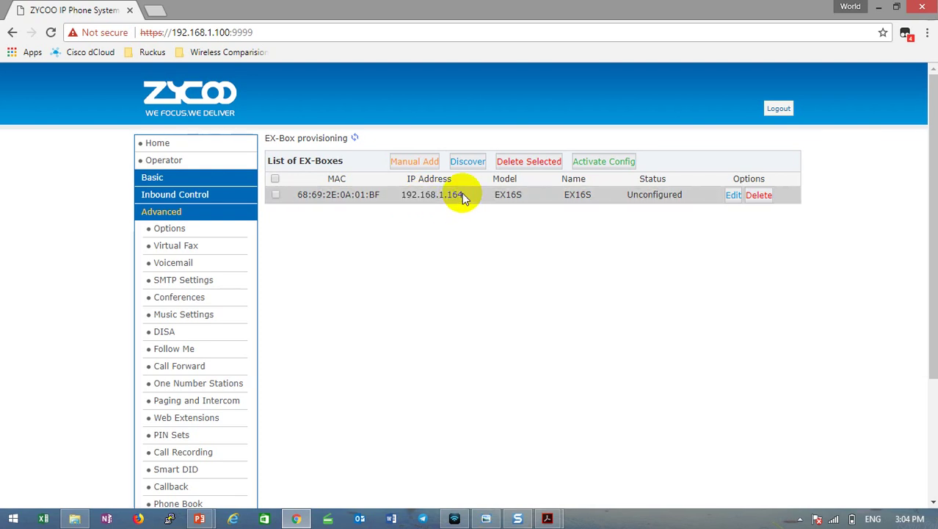
left_click_drag(462, 193, 399, 197)
key("ctrl+c")
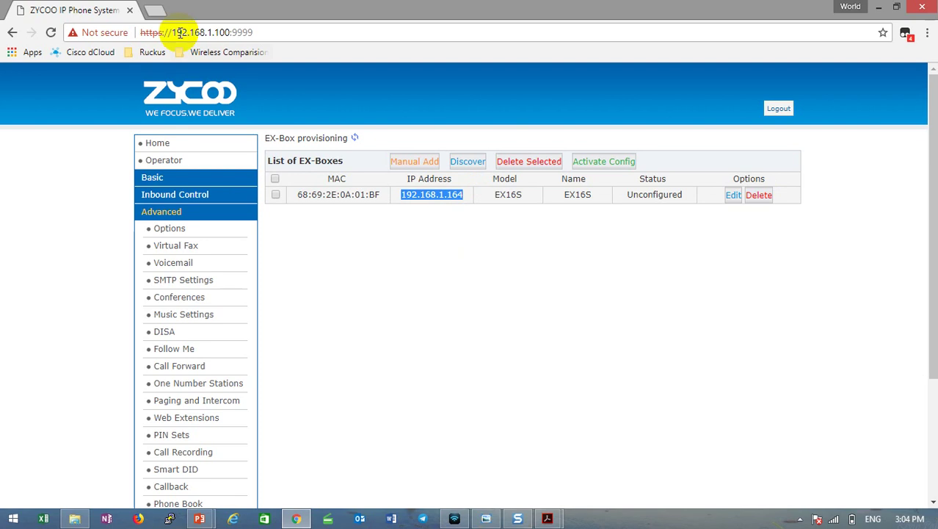
Load 192.168.1.164 in a new Chrome tab and proceed past the certificate warning.
left_click(153, 10)
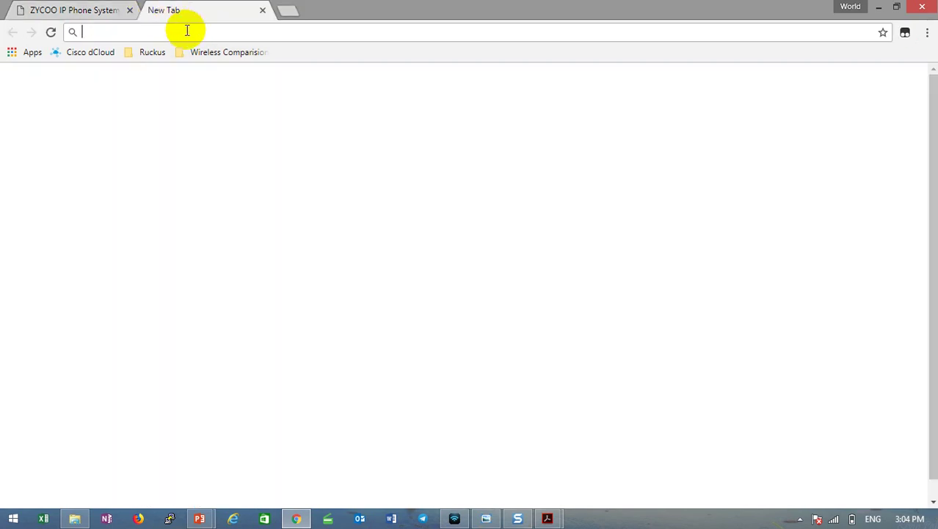
key("ctrl+v")
key("Return")
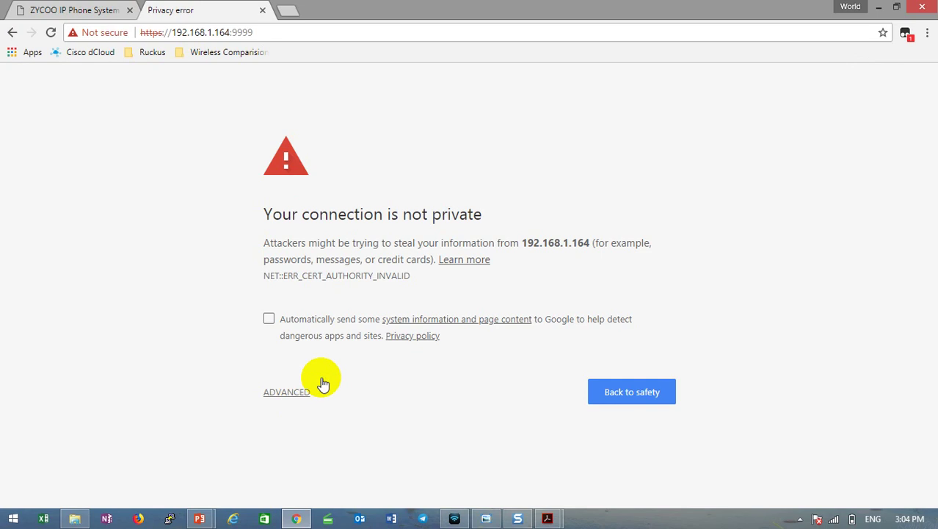
left_click(312, 389)
scroll(377, 340, "down", 1)
left_click(360, 466)
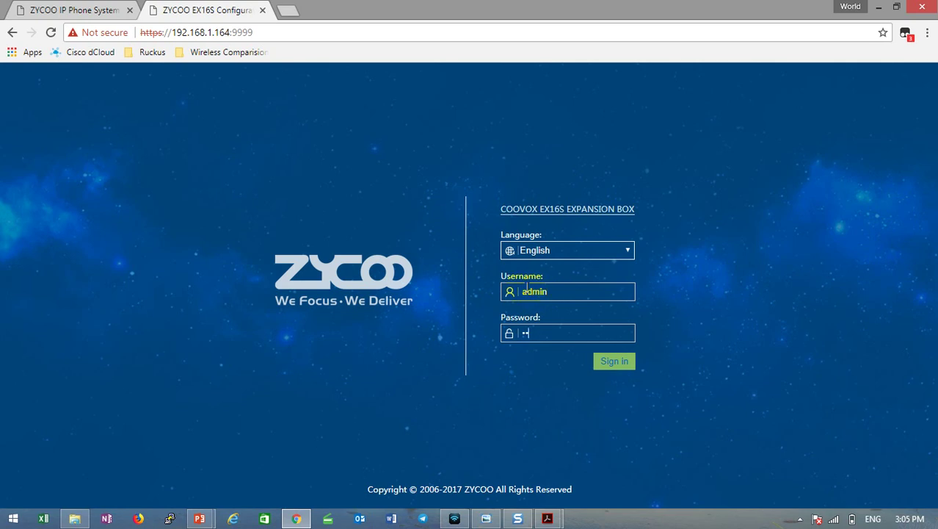
Sign in and set the WAN port to static IP 192.168.1.50, saving and confirming the restart.
key("Return")
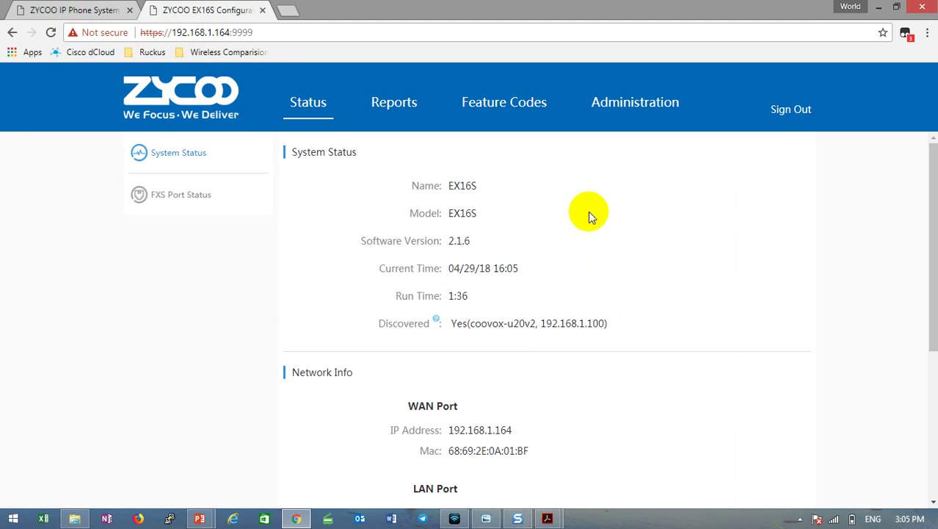
left_click(633, 110)
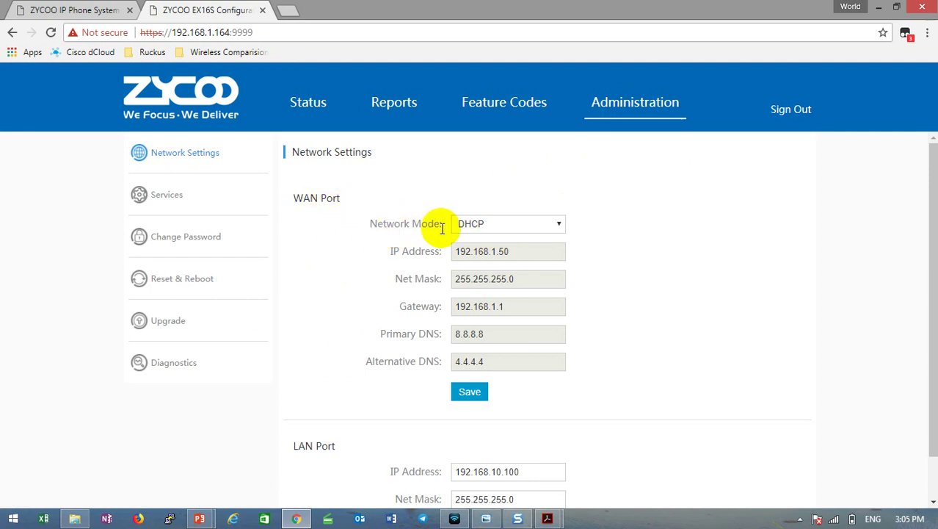
left_click(558, 222)
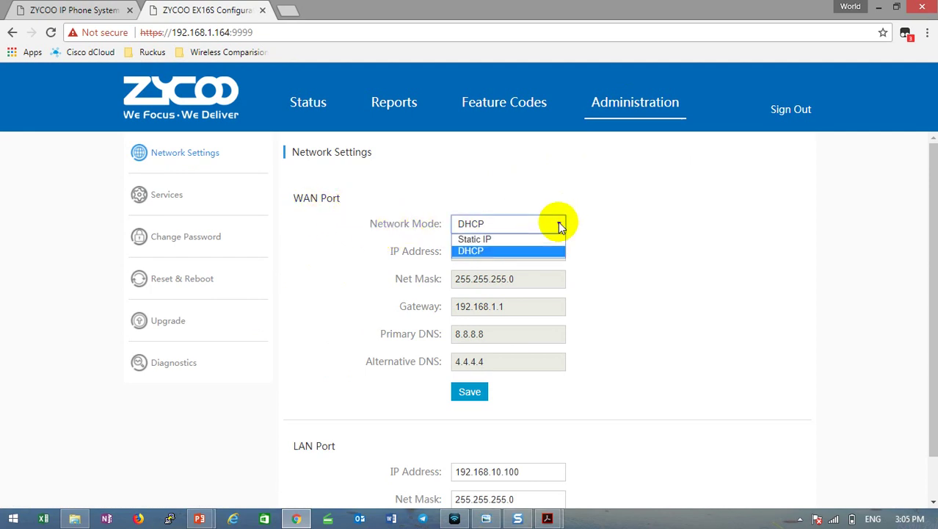
left_click(755, 259)
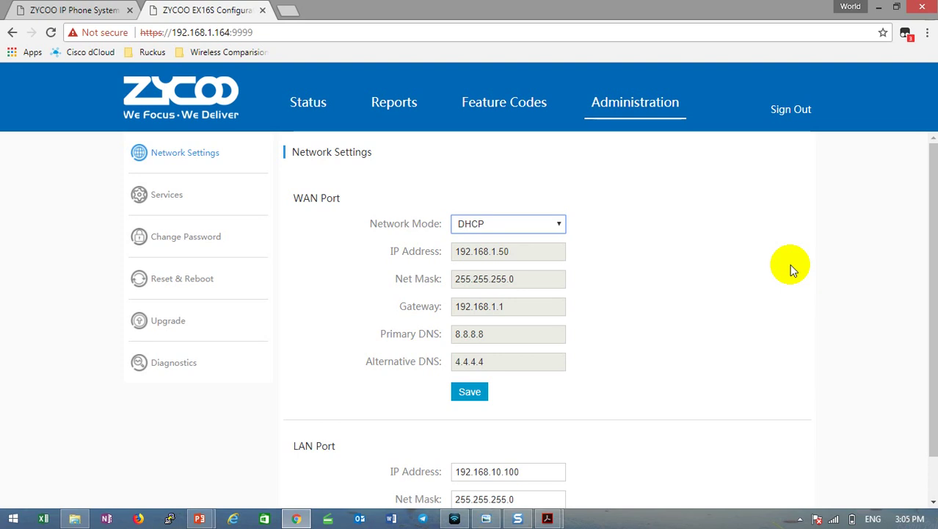
left_click(558, 225)
left_click(502, 239)
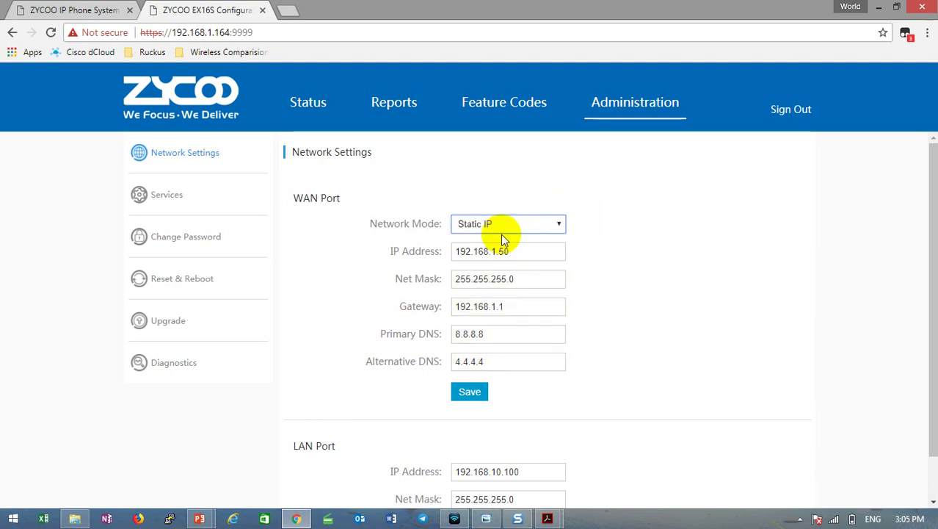
left_click(519, 251)
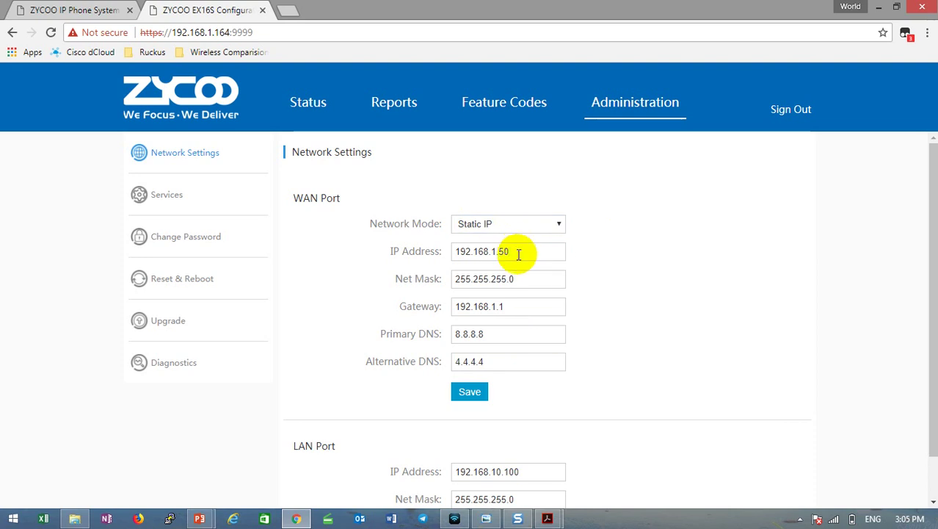
left_click(537, 284)
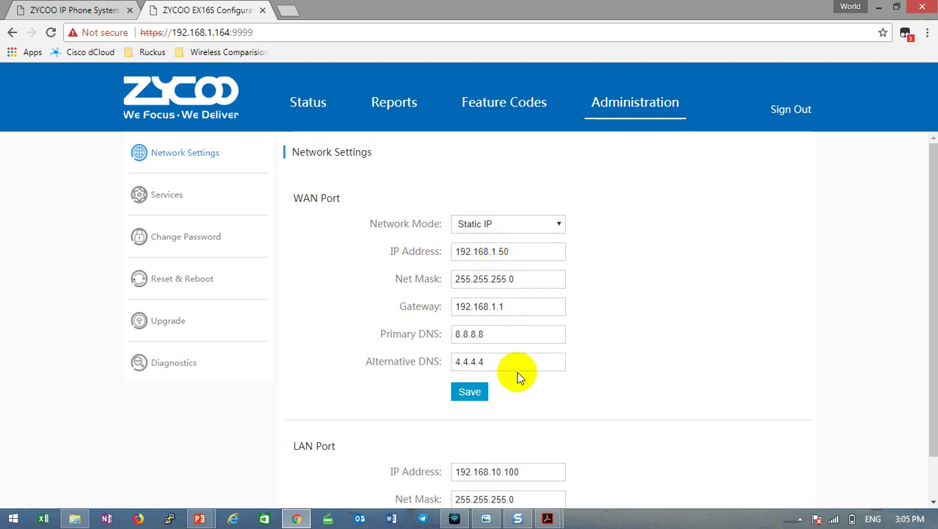
left_click(567, 323)
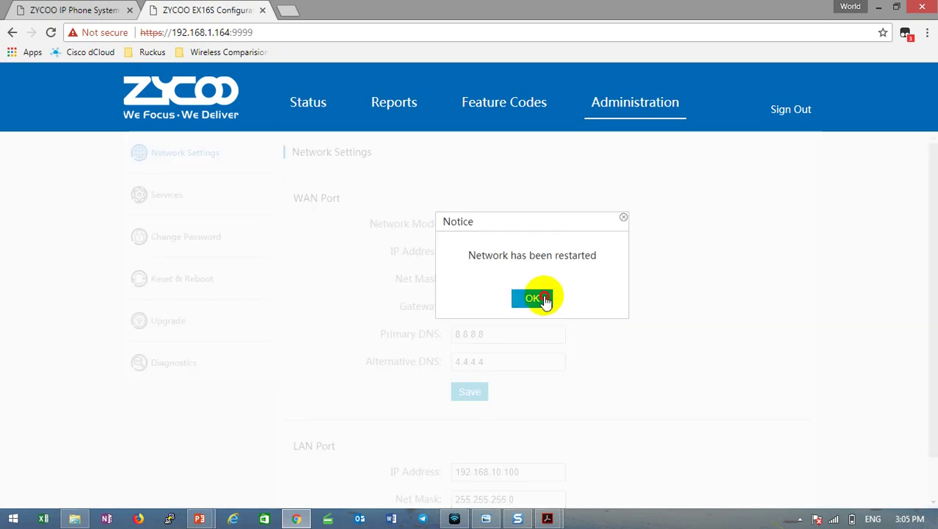
left_click(541, 301)
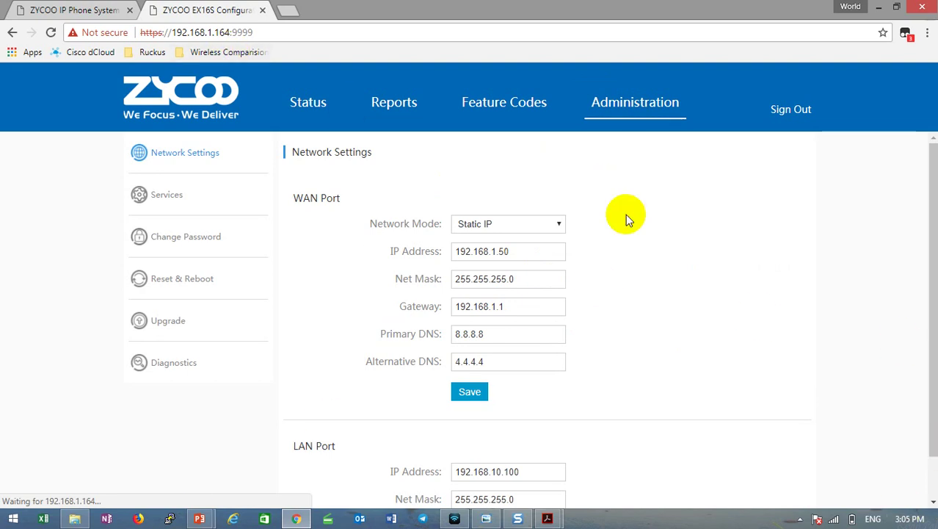
Back in the EX-Box list, highlight the EX16S entry and its .164 address ending.
left_click(78, 12)
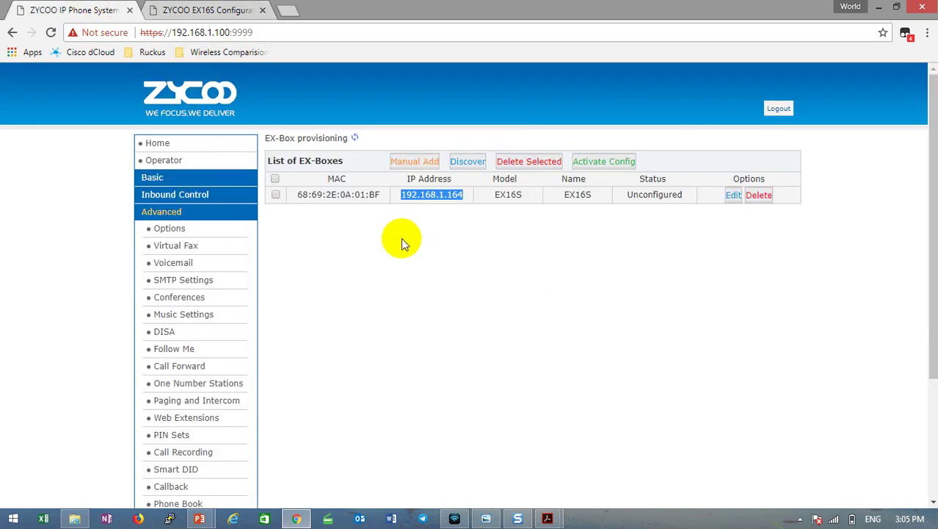
left_click_drag(295, 200, 580, 211)
left_click(580, 212)
left_click_drag(441, 195, 503, 199)
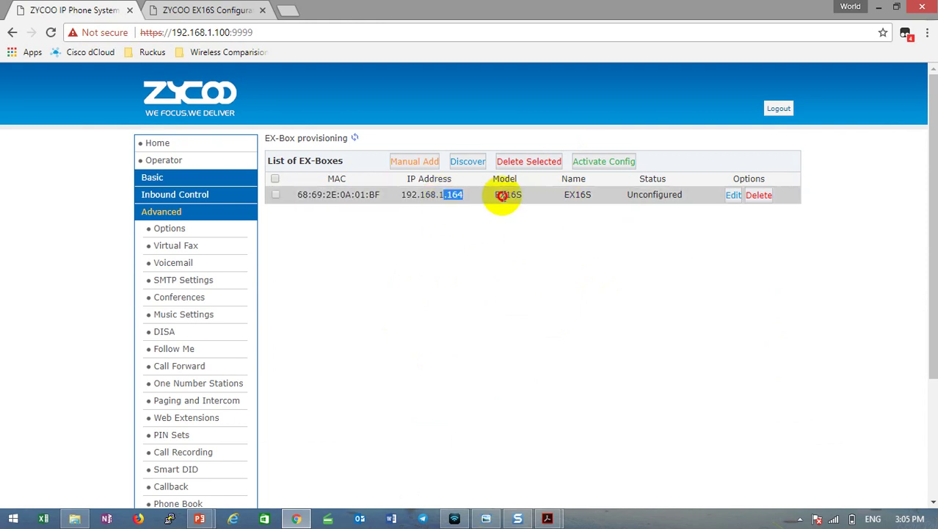
left_click(707, 271)
Delete the EX16S entry, confirm, and check that 192.168.1.164 no longer responds.
left_click(759, 196)
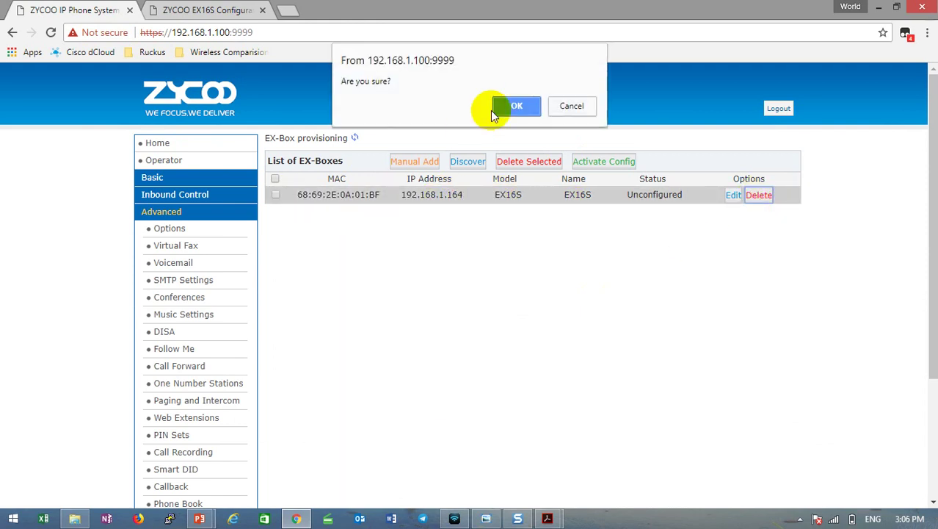
left_click(518, 107)
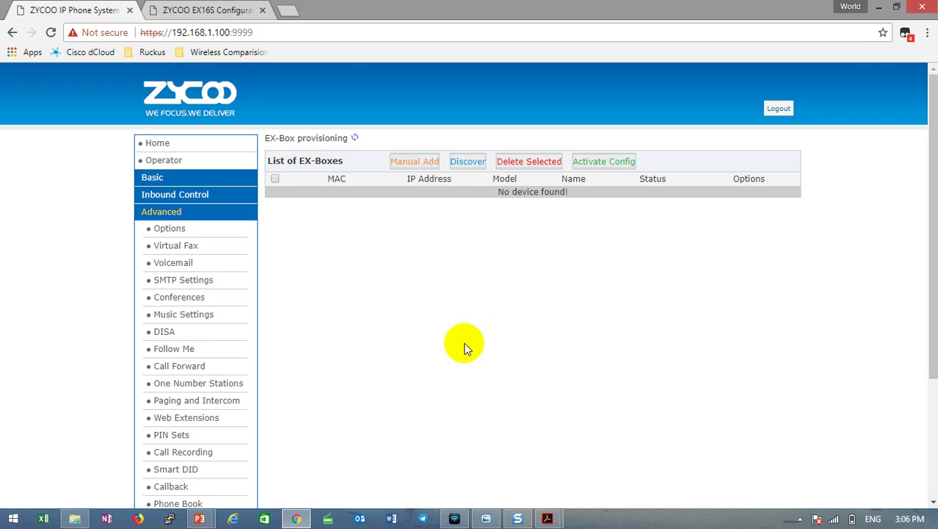
left_click(209, 10)
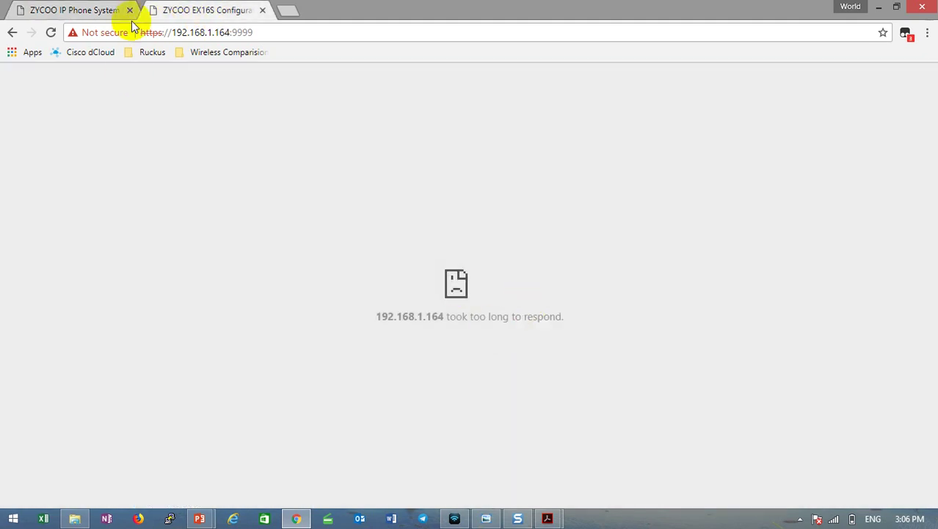
Rediscover expansion boxes and highlight the EX16S's new address 192.168.1.50.
left_click(92, 10)
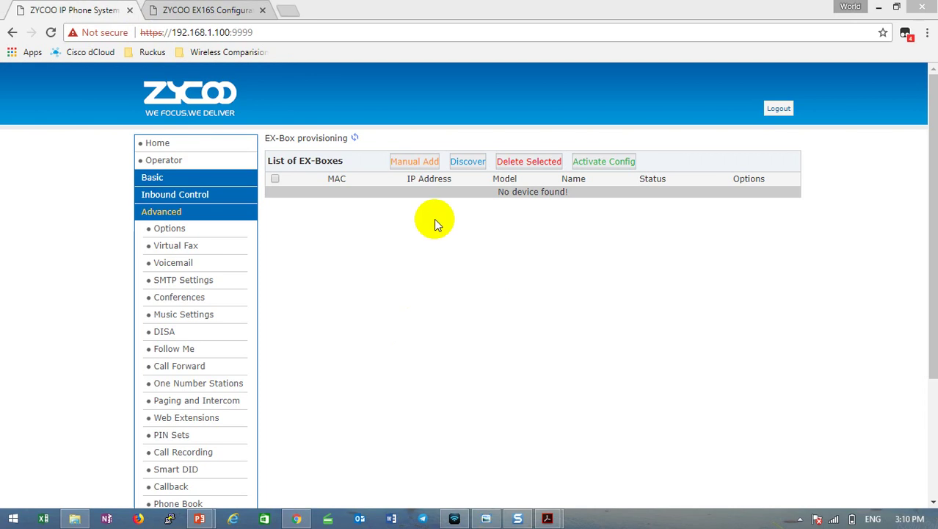
left_click(471, 160)
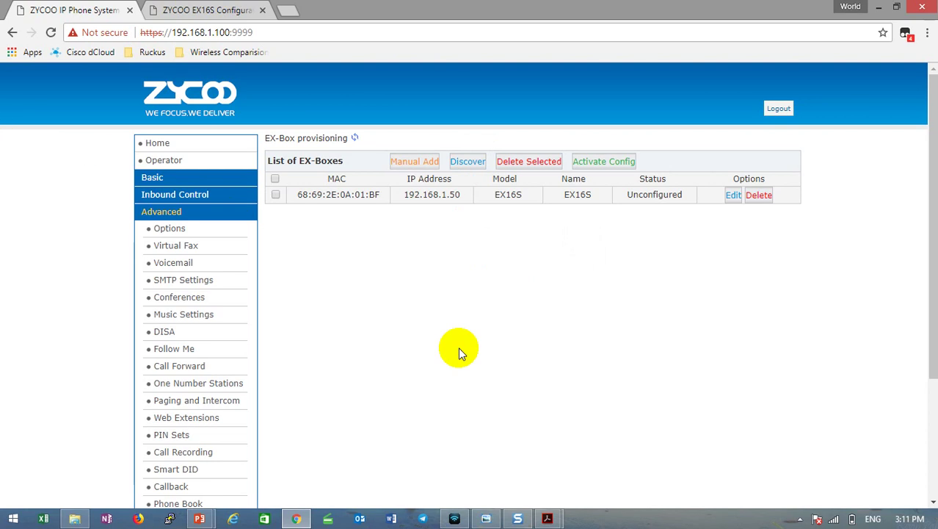
mouse_move(409, 195)
left_mouse_down()
mouse_move(474, 201)
mouse_move(409, 197)
left_mouse_up()
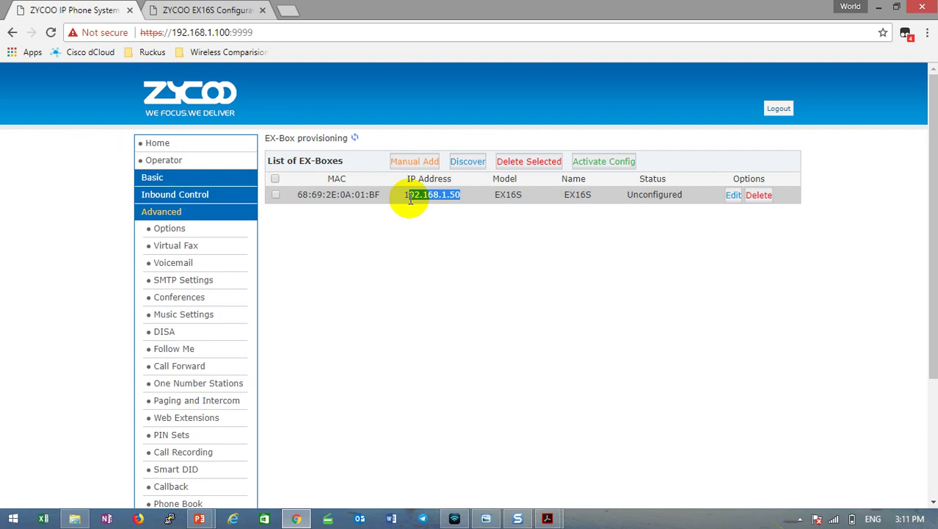
left_click(555, 272)
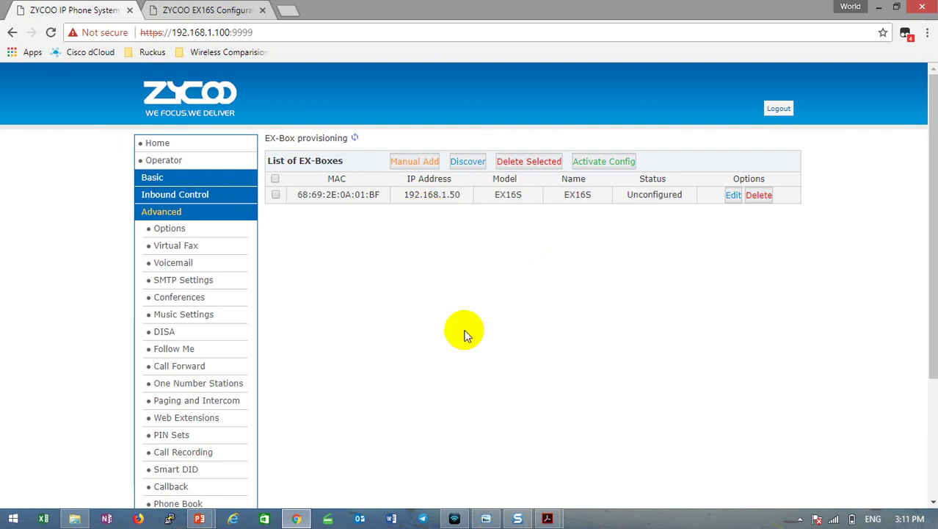
Consult the reference document, then open the EX16S's port settings for editing.
mouse_move(547, 520)
left_click(514, 466)
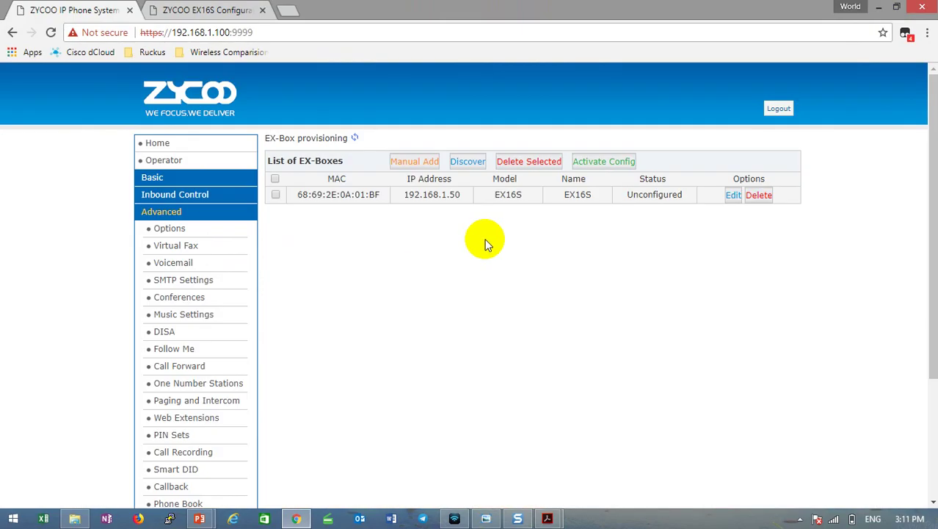
left_click(735, 196)
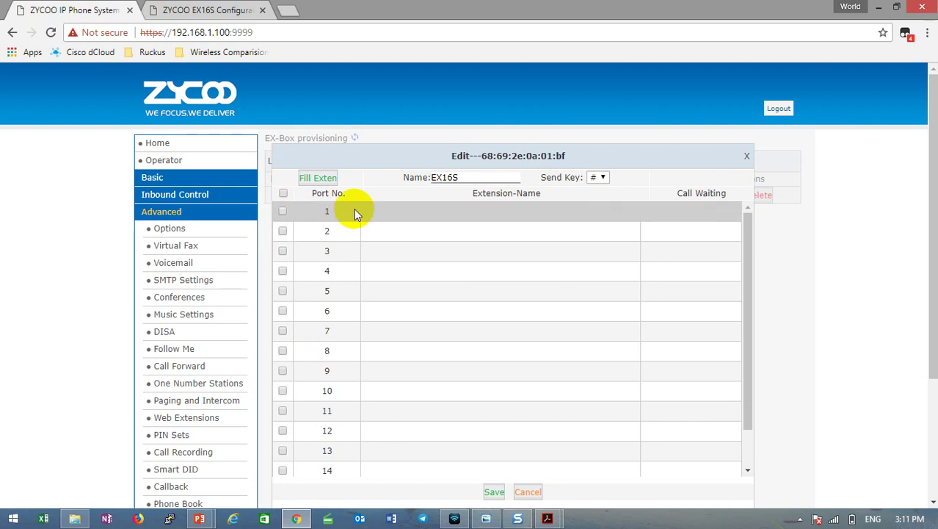
Tick the checkboxes for ports 1, 2 and 3 on the EX16S form, re-toggling port 2.
left_click(282, 211)
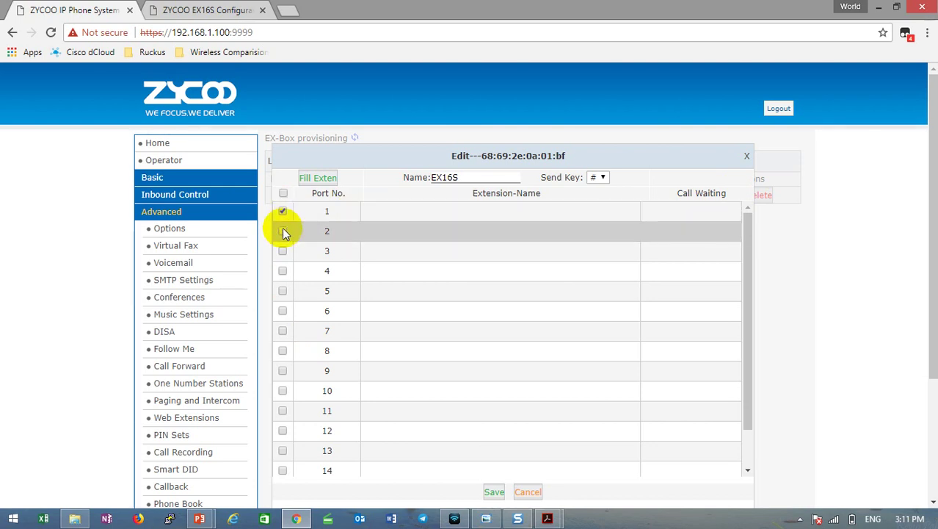
left_click(283, 230)
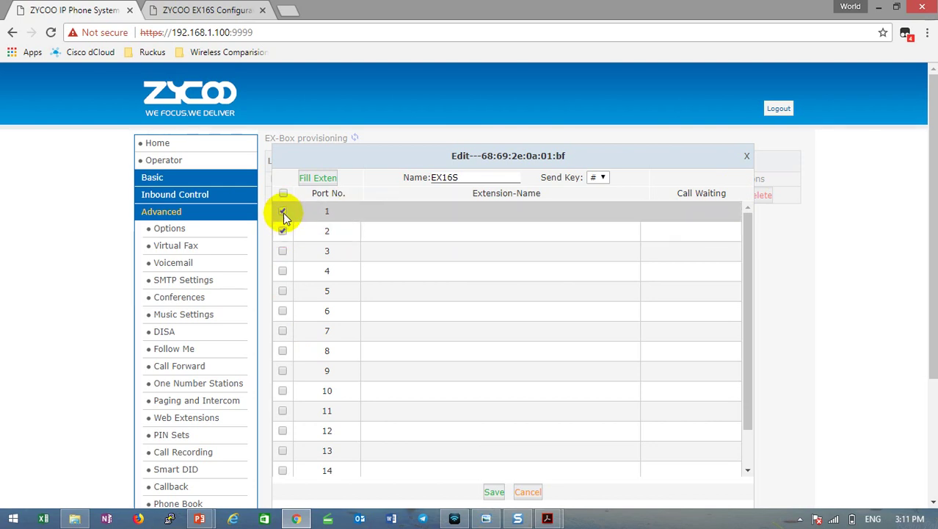
left_click(283, 251)
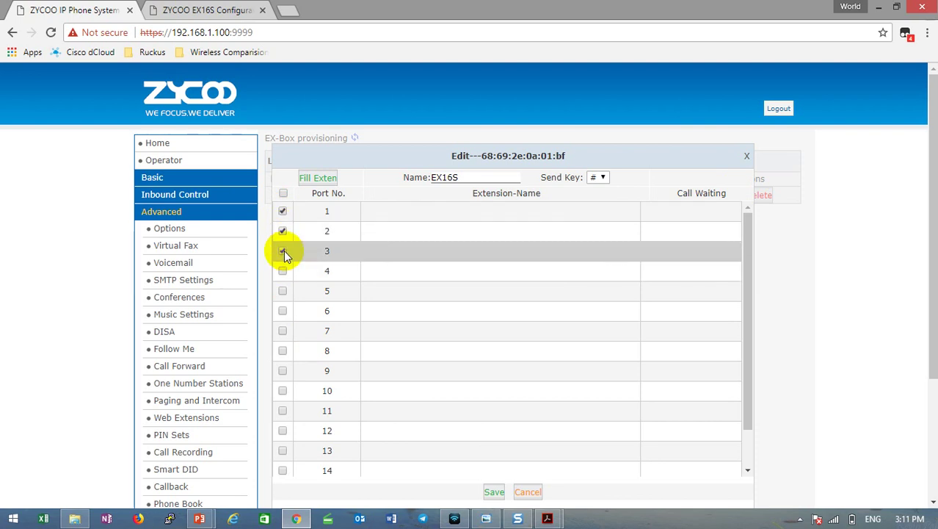
scroll(444, 283, "down", 5)
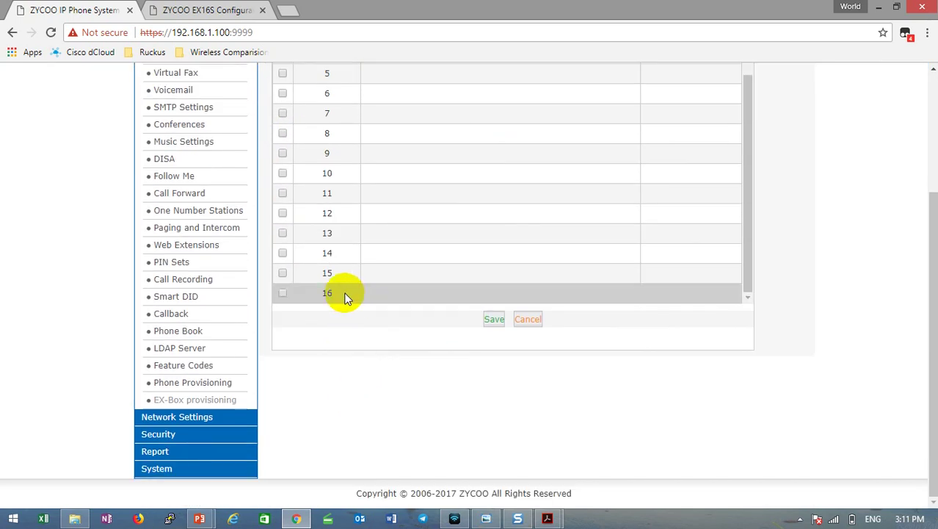
scroll(347, 295, "up", 5)
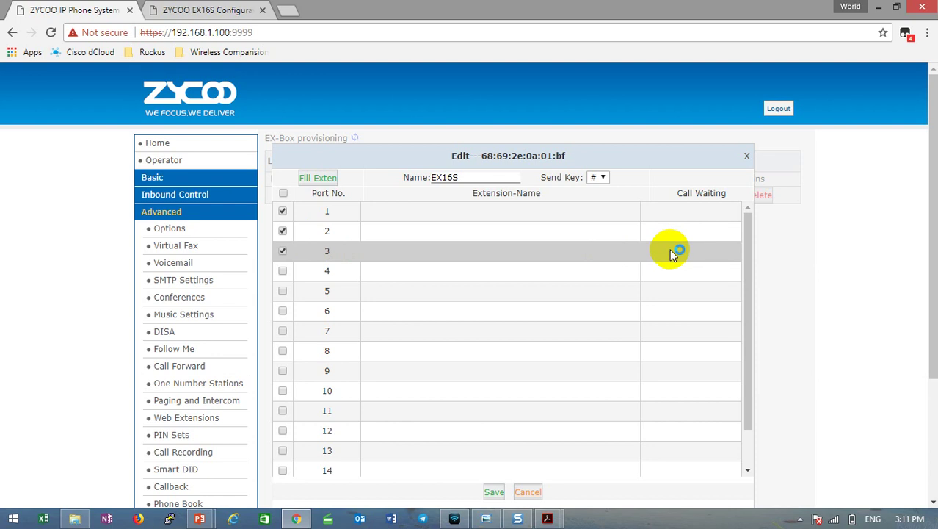
left_click(283, 231)
scroll(430, 412, "down", 2)
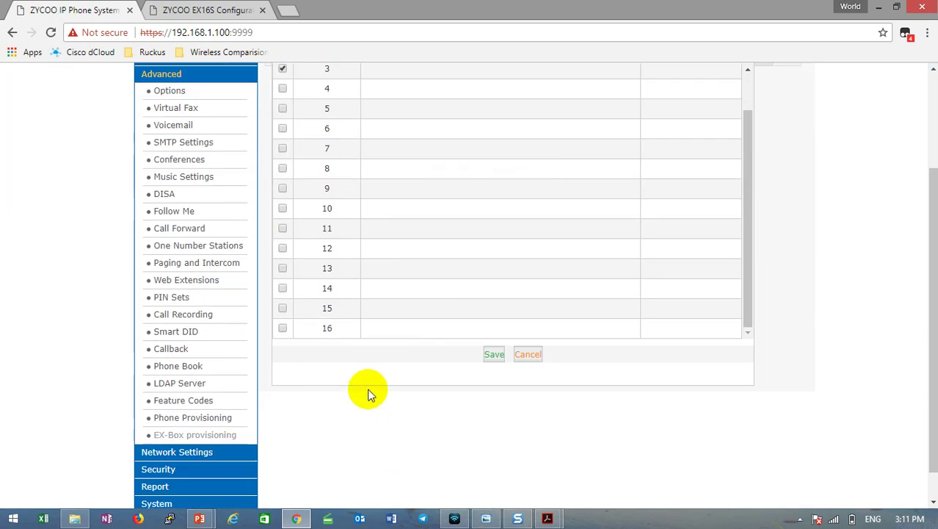
scroll(362, 317, "up", 1)
scroll(330, 271, "up", 2)
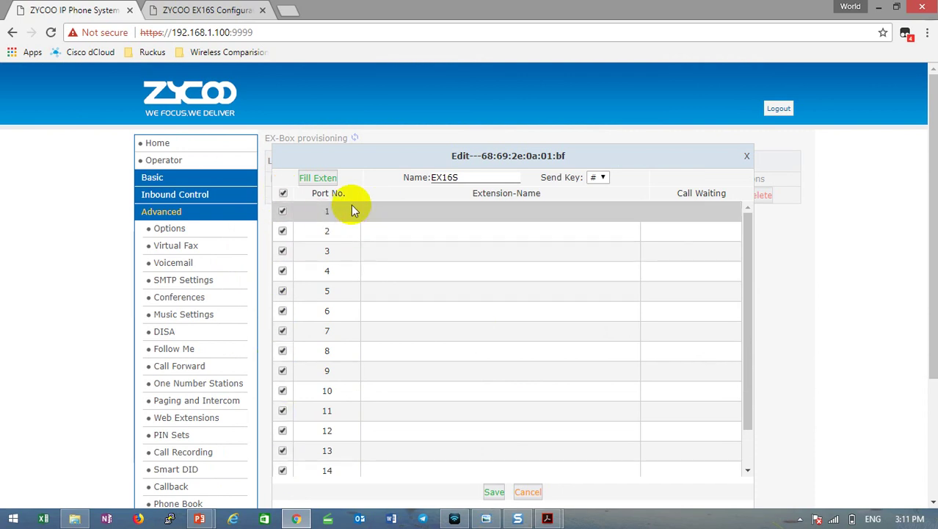
Fill the EX16S ports 1–16 with consecutive extensions from 801 to 816, call waiting on.
left_click(334, 178)
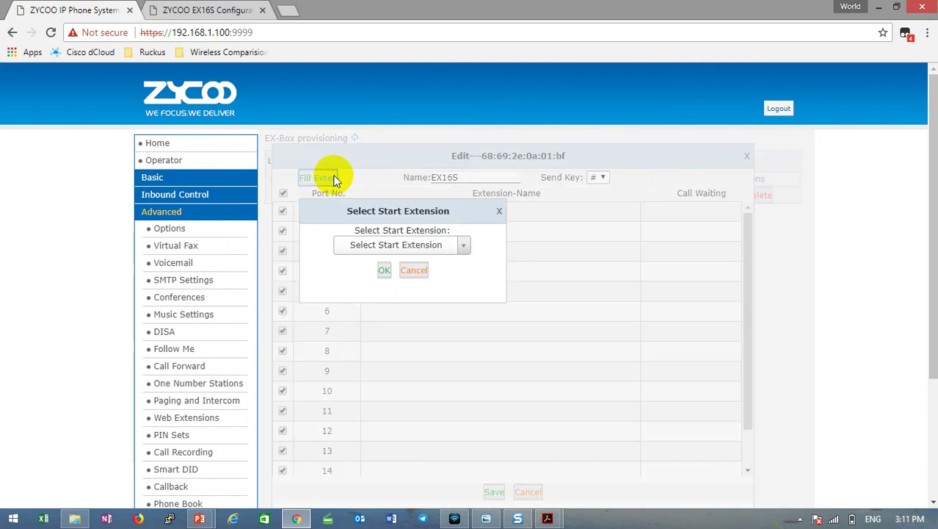
left_click(463, 244)
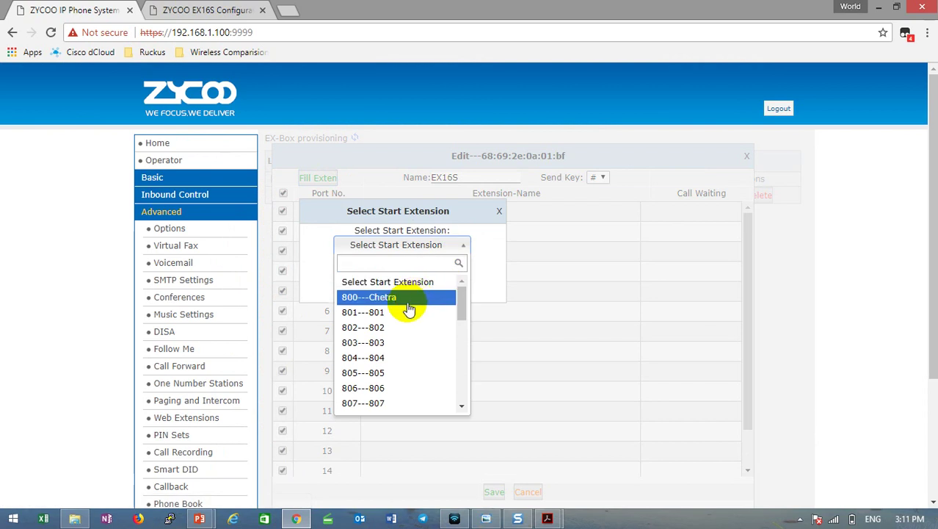
left_click(359, 315)
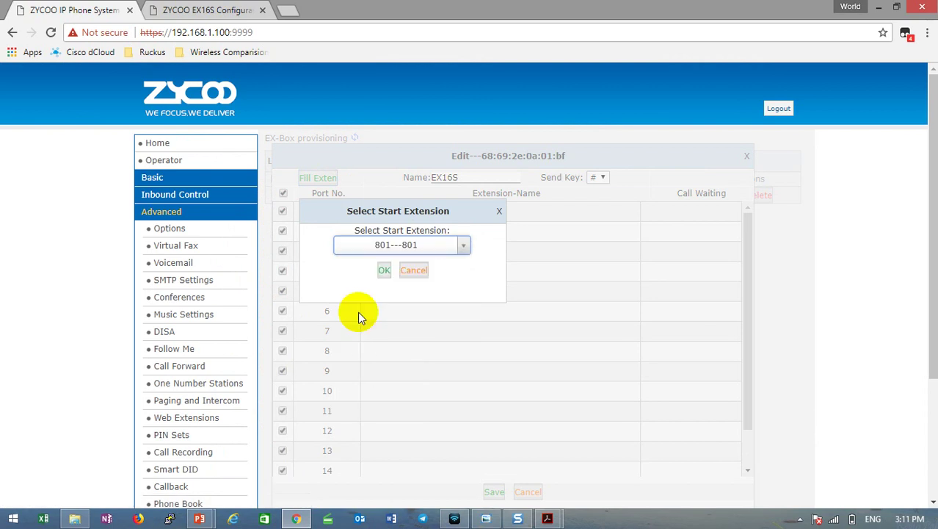
left_click(385, 270)
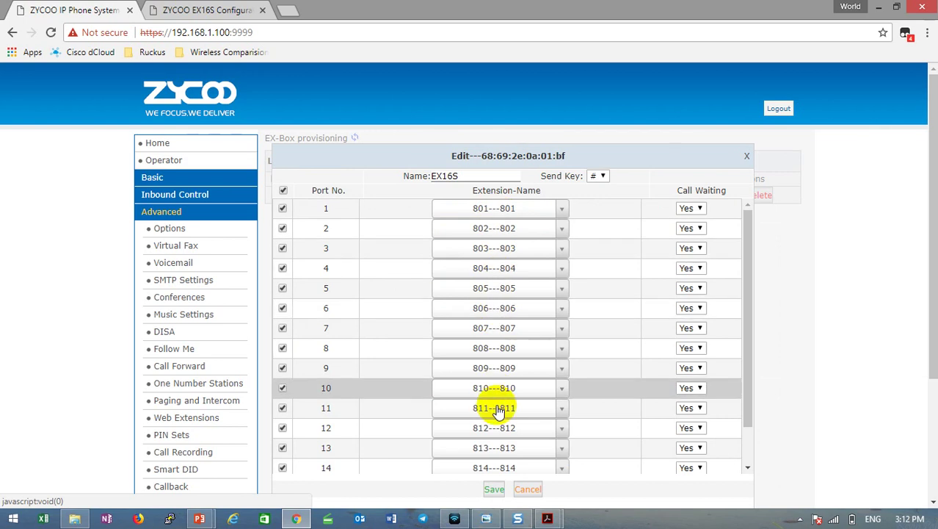
scroll(485, 440, "down", 5)
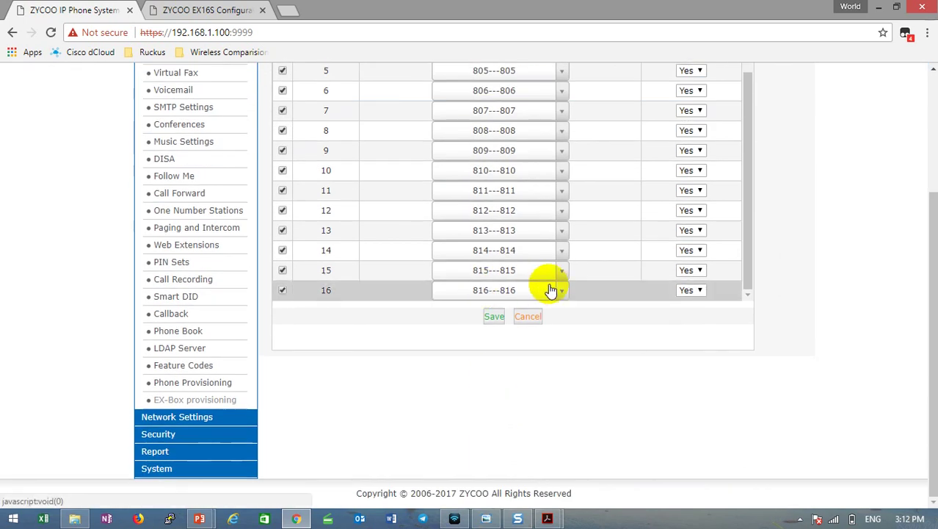
scroll(549, 272, "up", 4)
scroll(538, 160, "up", 2)
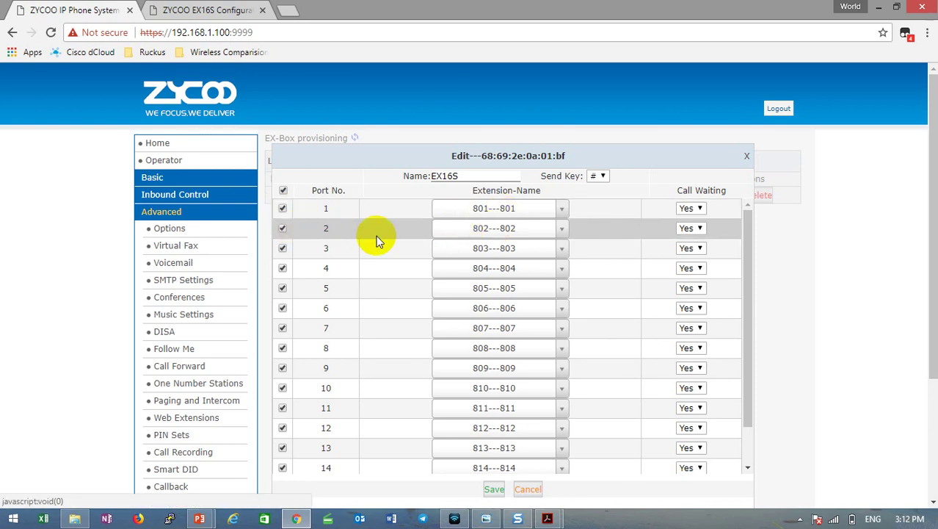
scroll(538, 294, "down", 1)
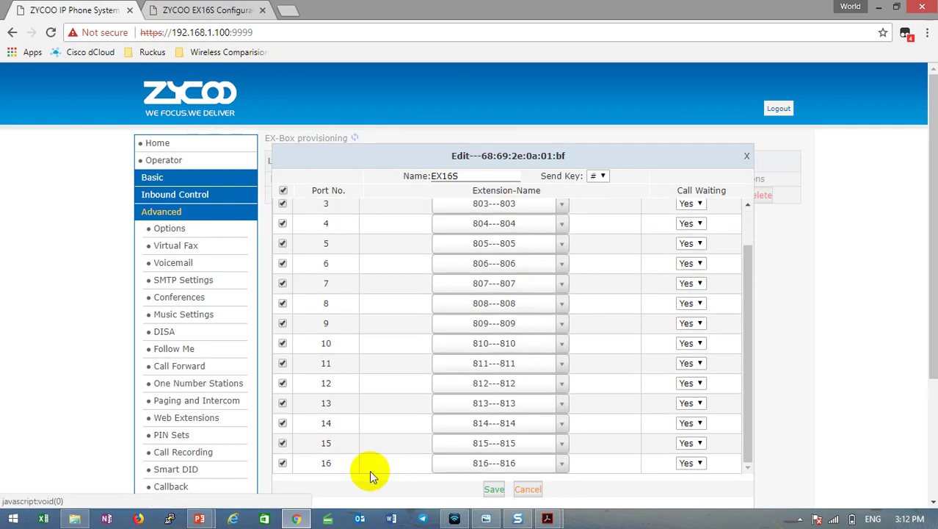
Save the port-to-extension mapping and note the EX16S box status reads Pending.
left_click(496, 490)
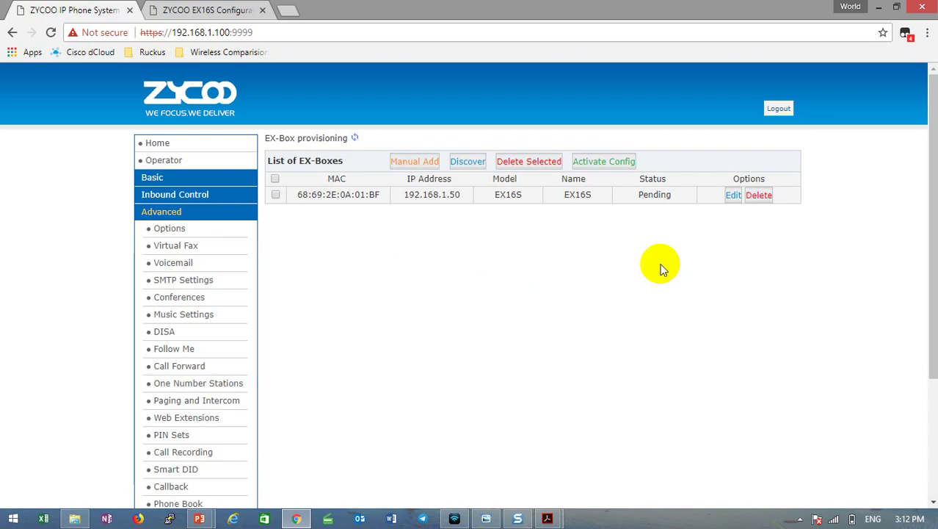
left_click_drag(638, 179, 675, 201)
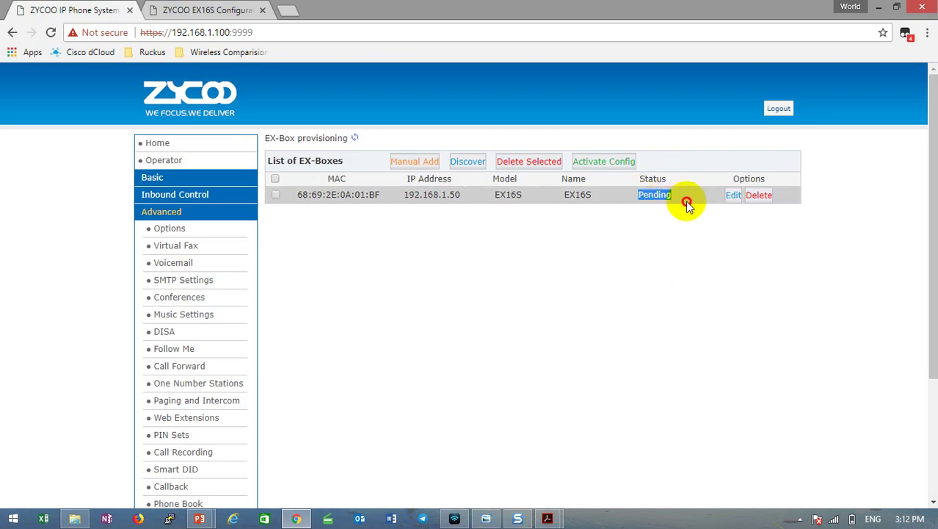
left_click(639, 213)
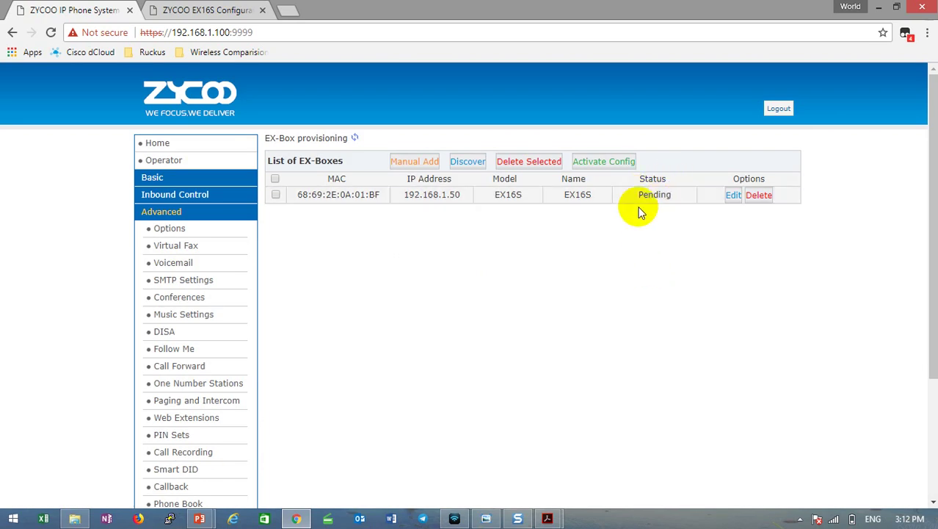
Select the EX16S box at 192.168.1.50 and activate its configuration until it shows Configured.
left_click(271, 196)
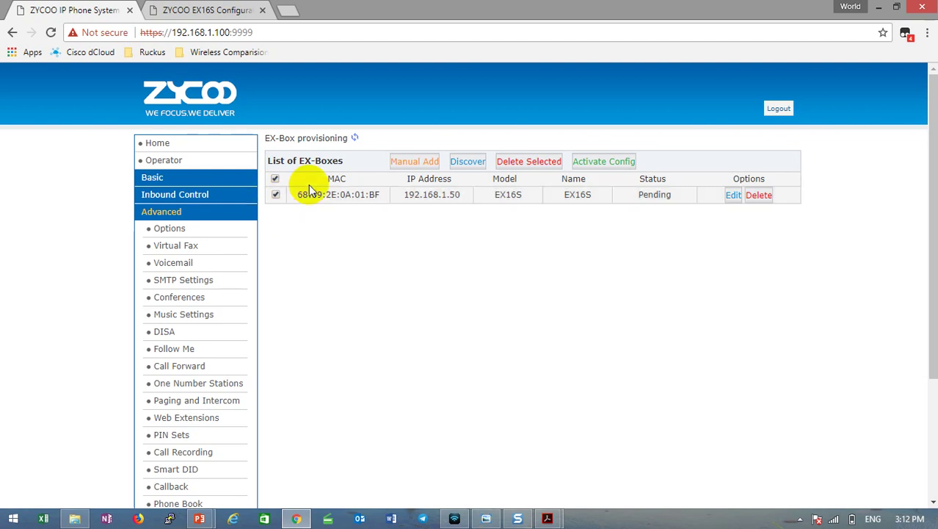
left_click(602, 161)
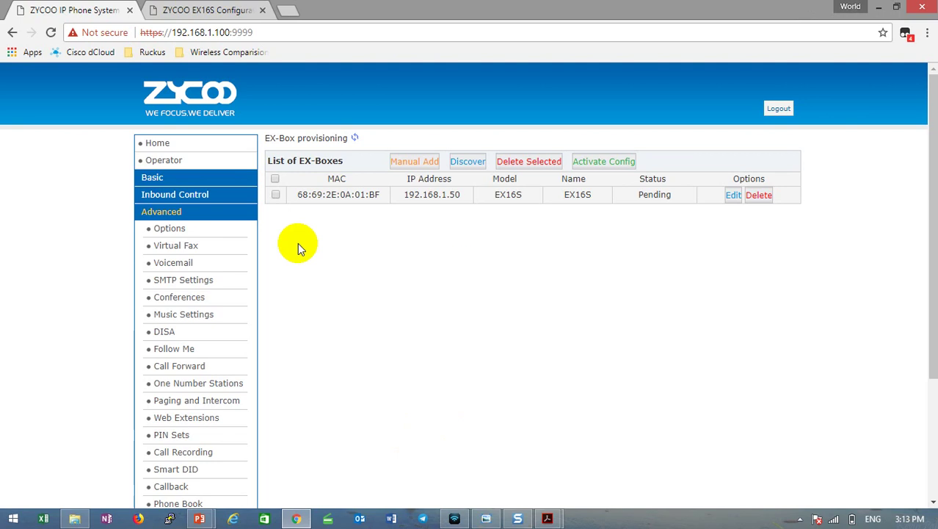
left_click(274, 180)
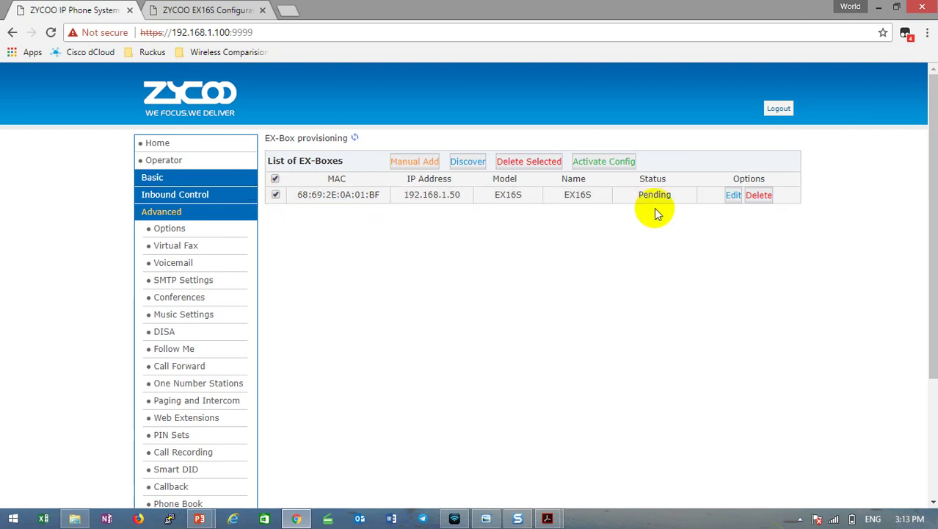
left_click(618, 163)
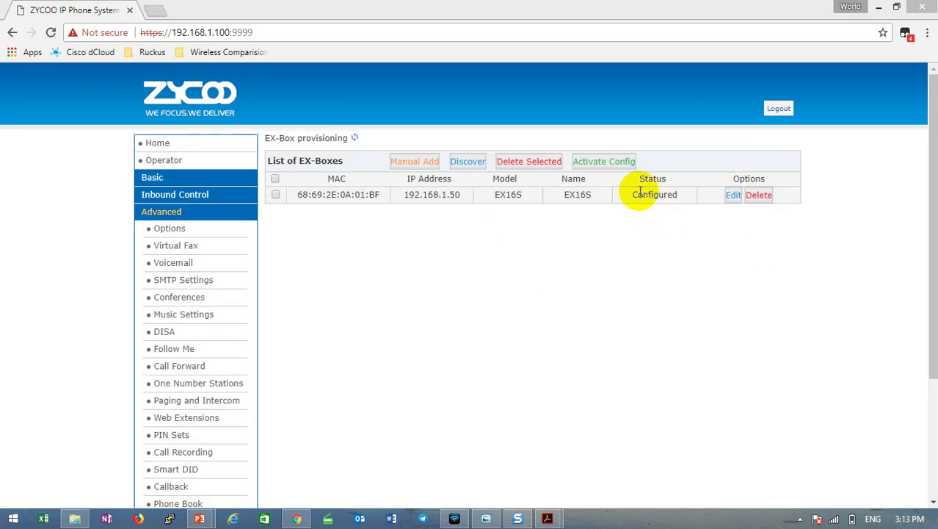
Confirm the box shows Configured, then review extension statuses on the Operator page.
left_click_drag(635, 194, 677, 197)
left_click(644, 224)
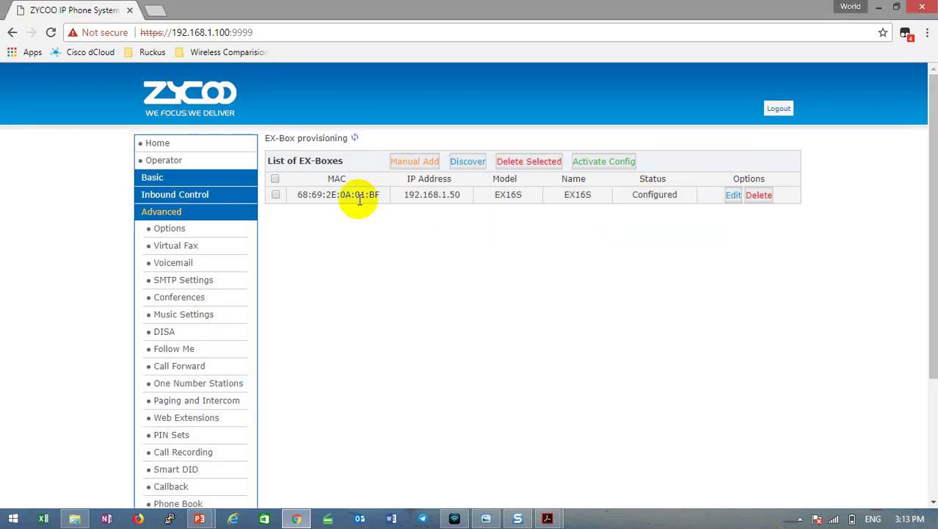
left_click(166, 160)
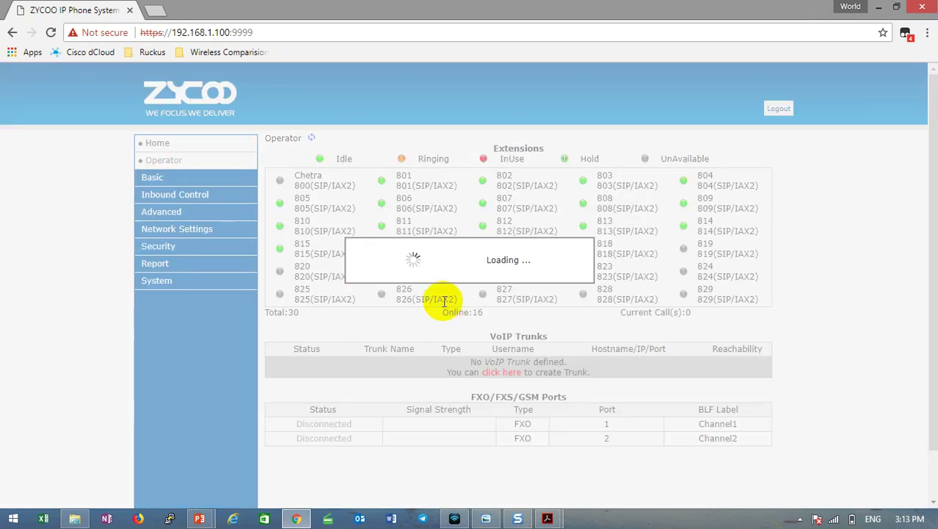
scroll(445, 301, "down", 1)
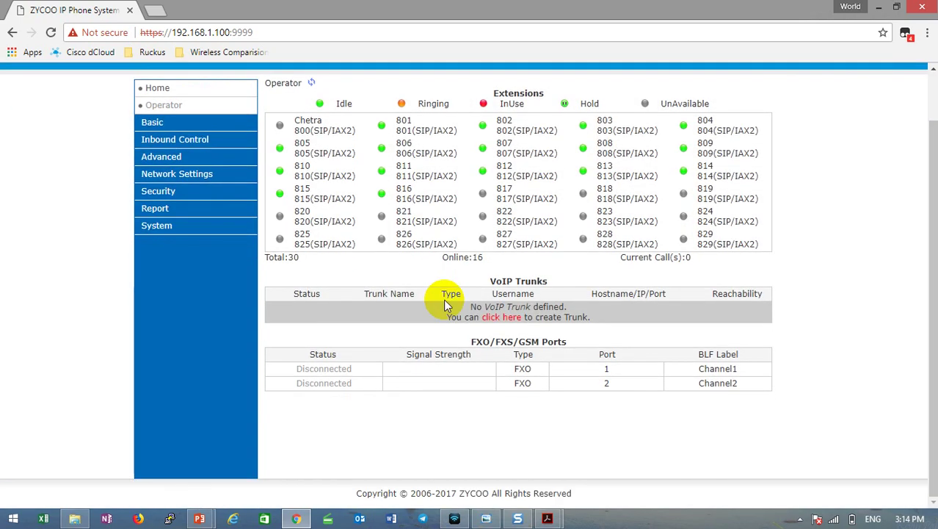
scroll(446, 302, "up", 1)
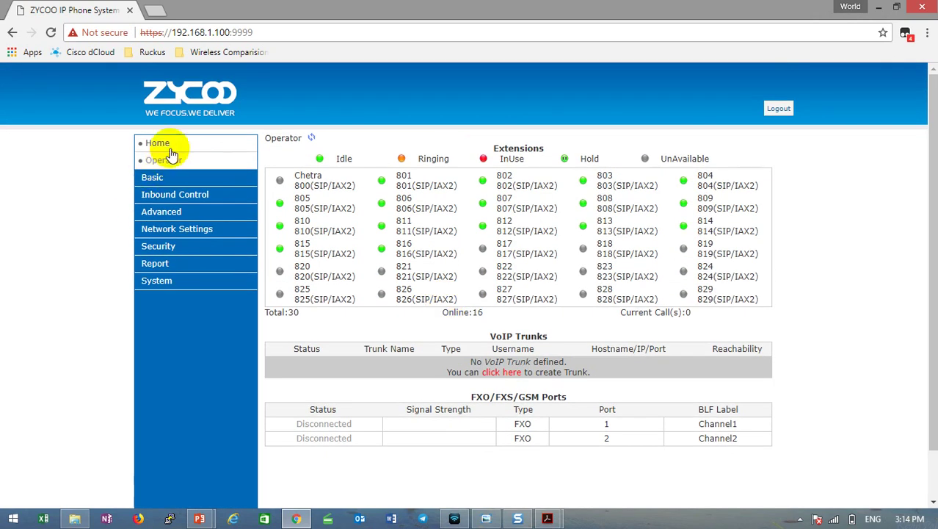
Check the Home page Expansion Box entry for EX16S at 192.168.1.50, then show the ASIA WIRING SYSTEMS diagram.
left_click(172, 146)
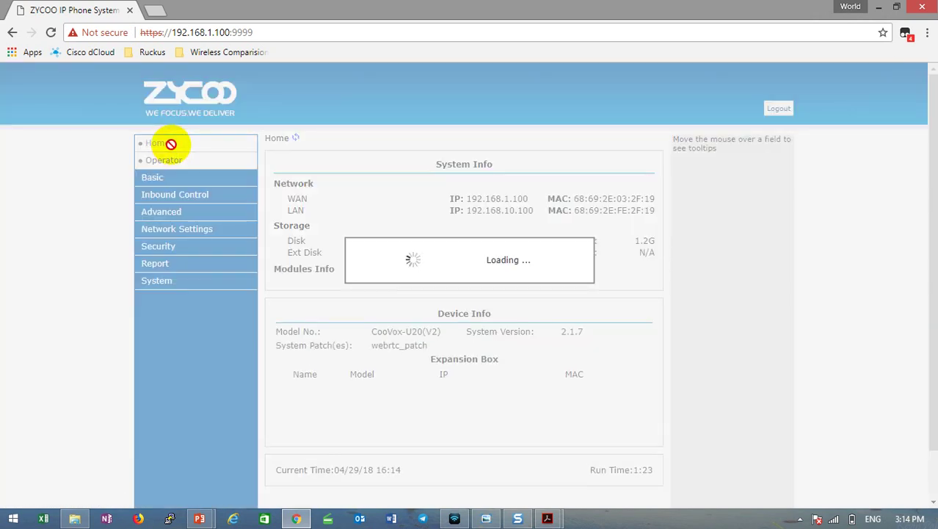
scroll(517, 369, "down", 1)
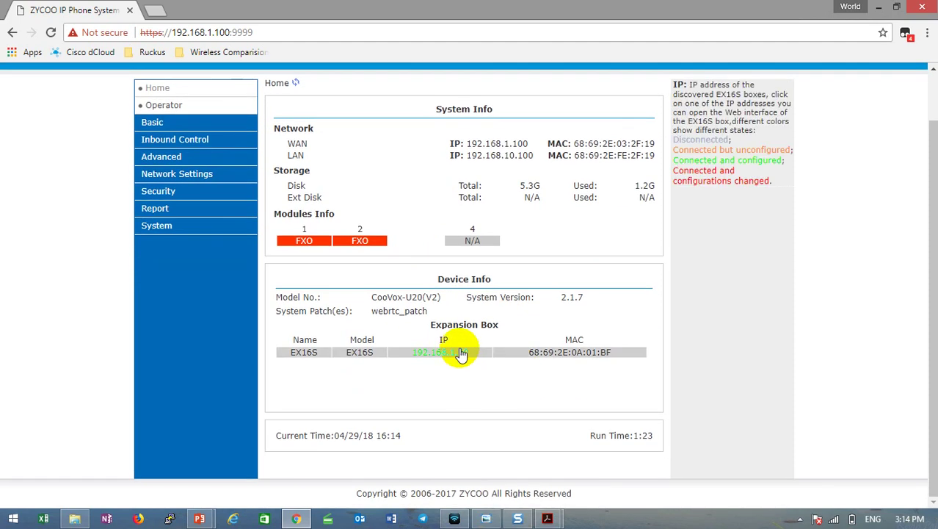
left_click_drag(431, 325, 508, 332)
left_click(508, 332)
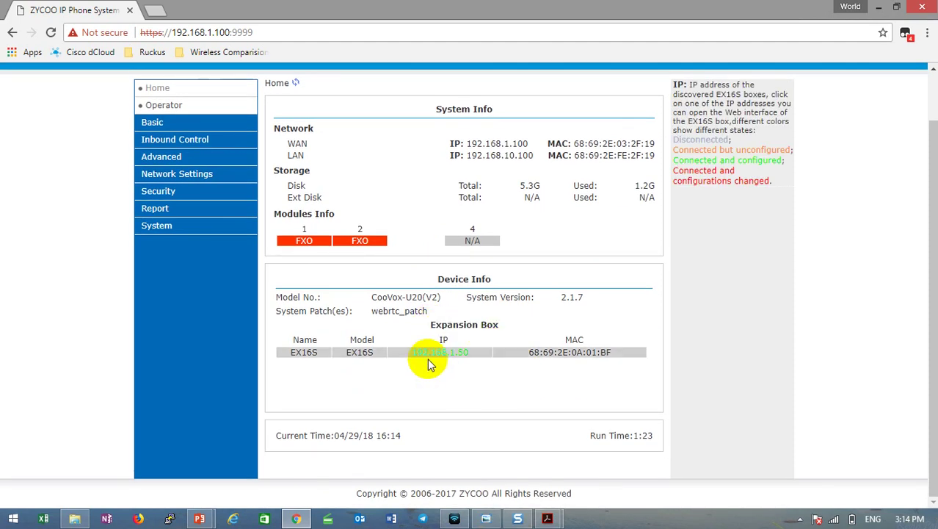
double_click(361, 339)
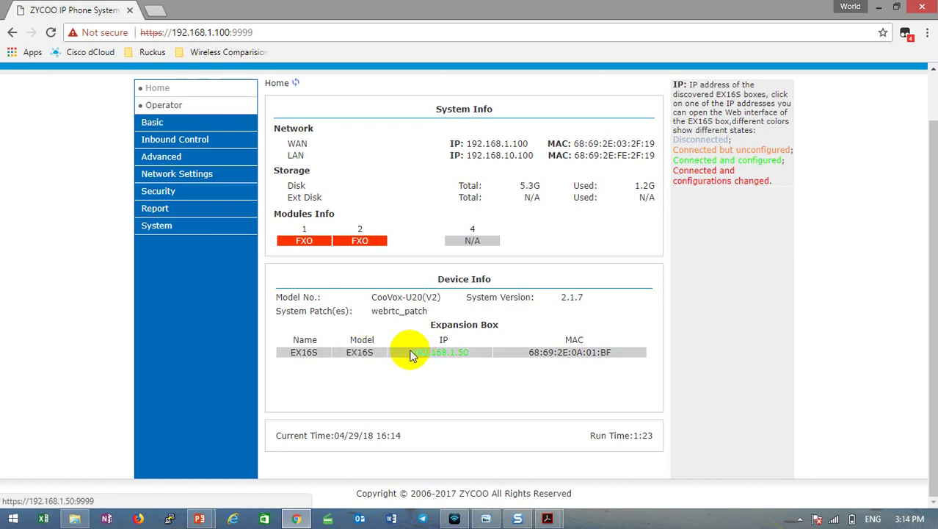
left_click_drag(411, 354, 488, 360)
left_click(474, 379)
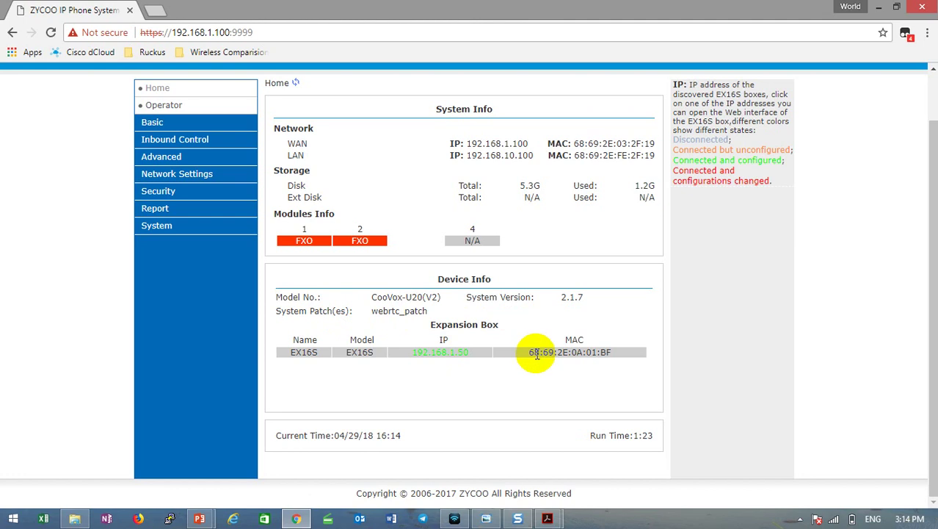
left_click_drag(530, 352, 641, 367)
left_click(641, 367)
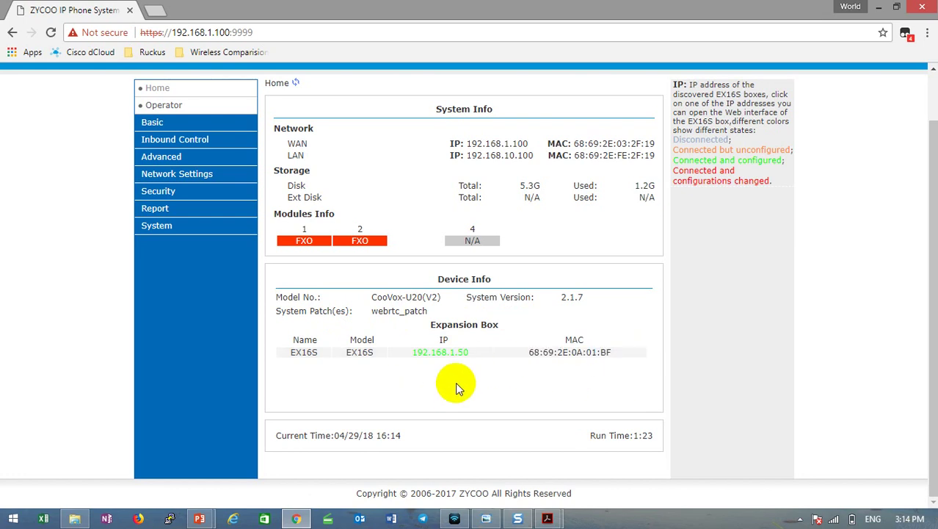
scroll(519, 366, "up", 1)
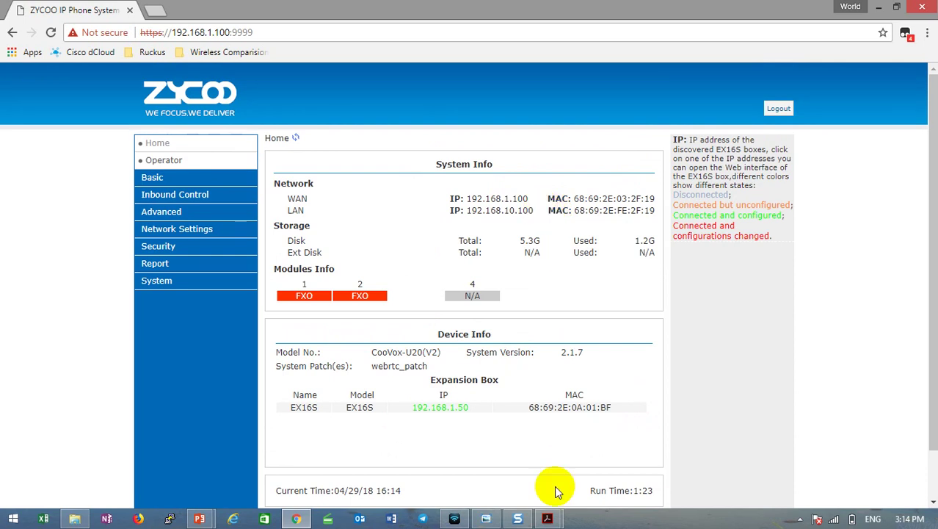
left_click(547, 518)
left_click(580, 470)
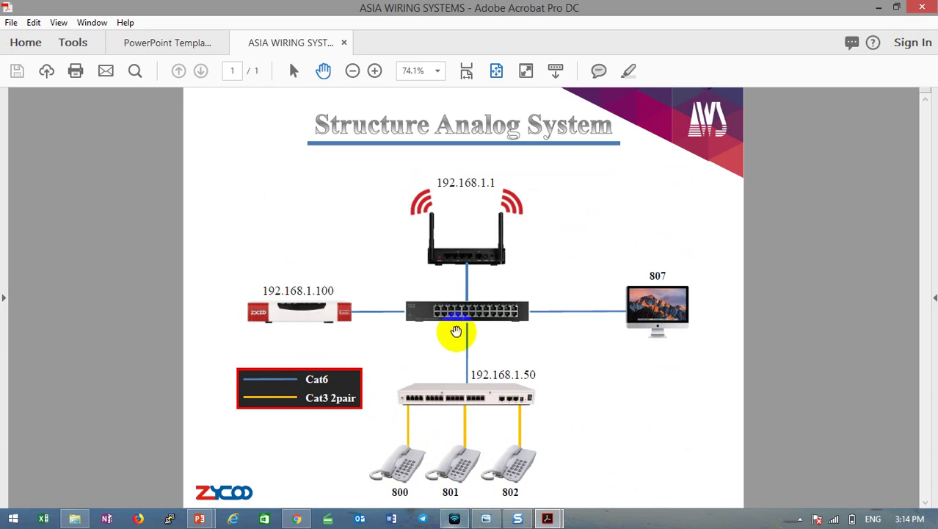
Launch the 3CX softphone, then return to the ZYCOO web interface in Chrome.
left_click(454, 519)
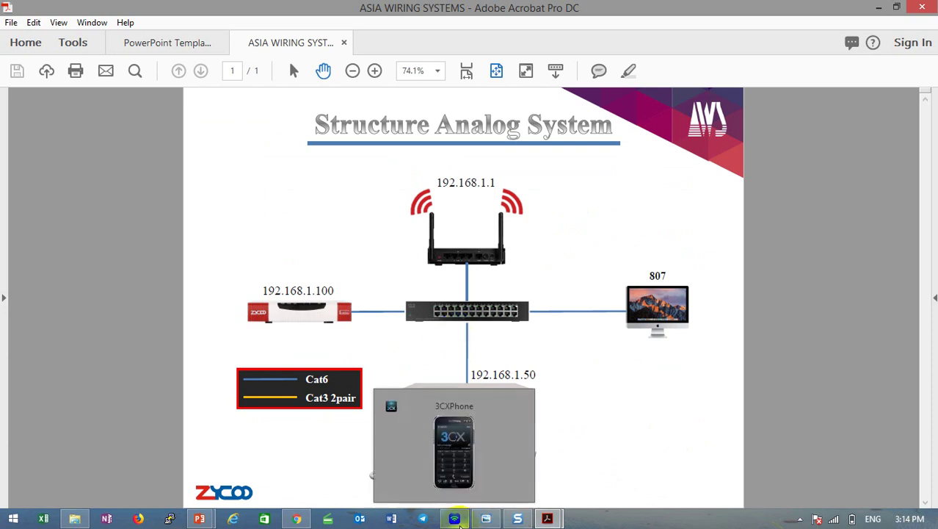
left_click(292, 519)
Open the 806 account's settings and change its account name, caller ID and extension to 800.
left_click(455, 519)
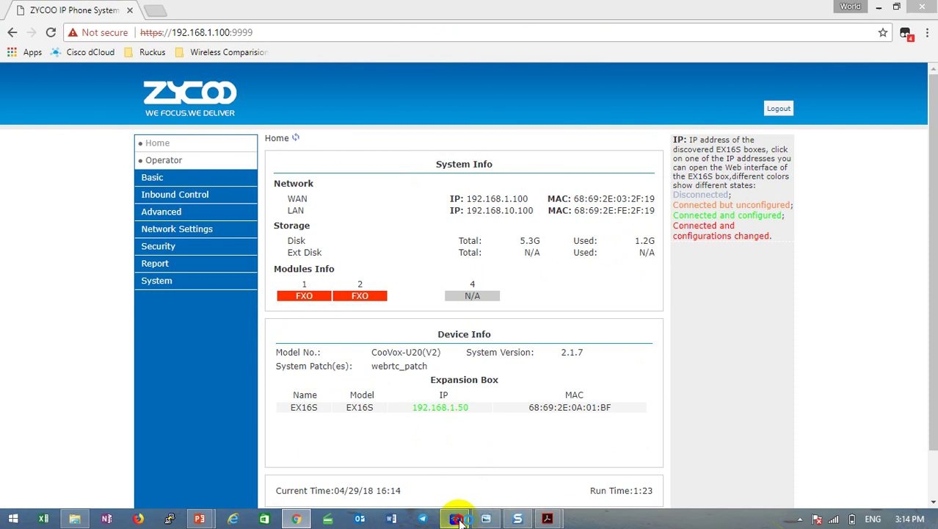
left_click_drag(788, 88, 692, 77)
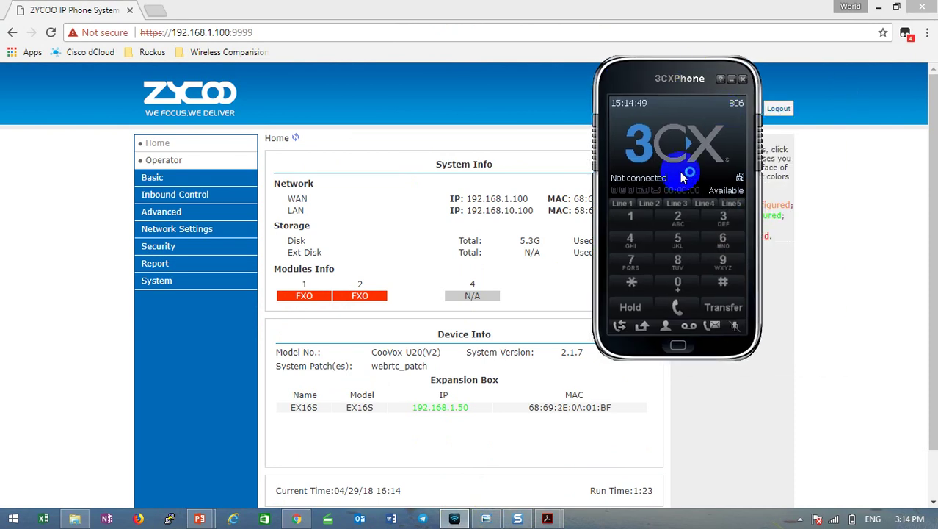
left_click(740, 105)
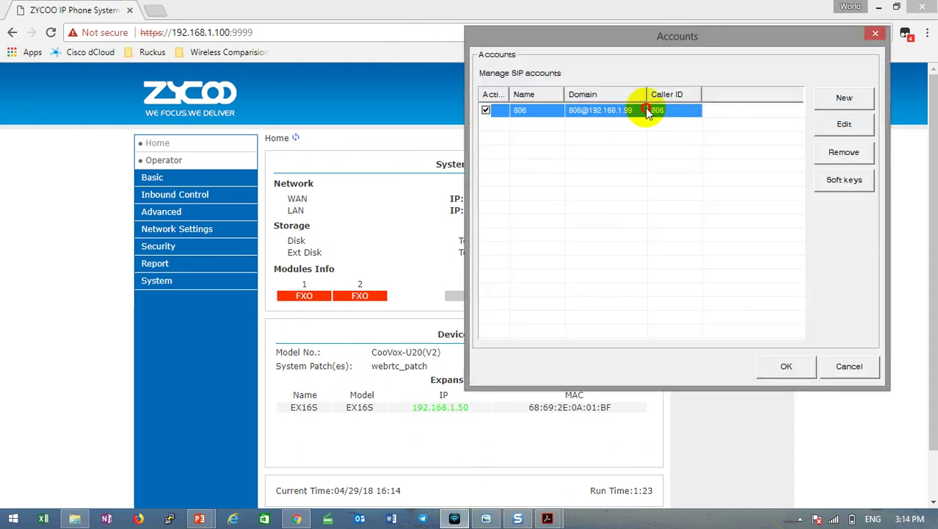
double_click(646, 110)
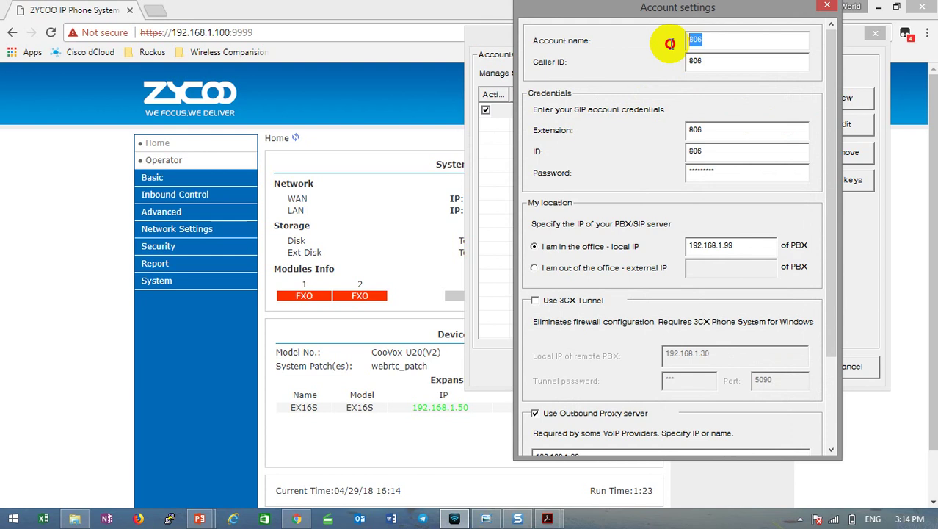
type("800")
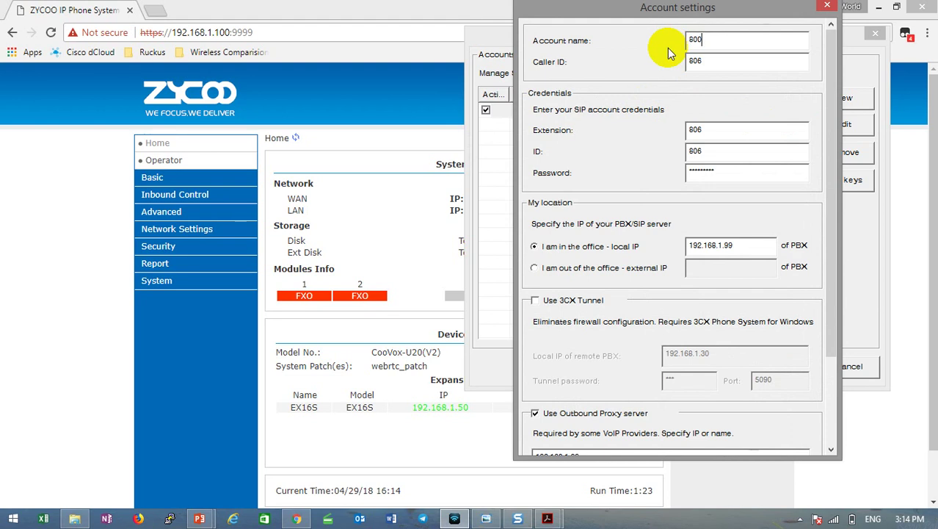
double_click(694, 40)
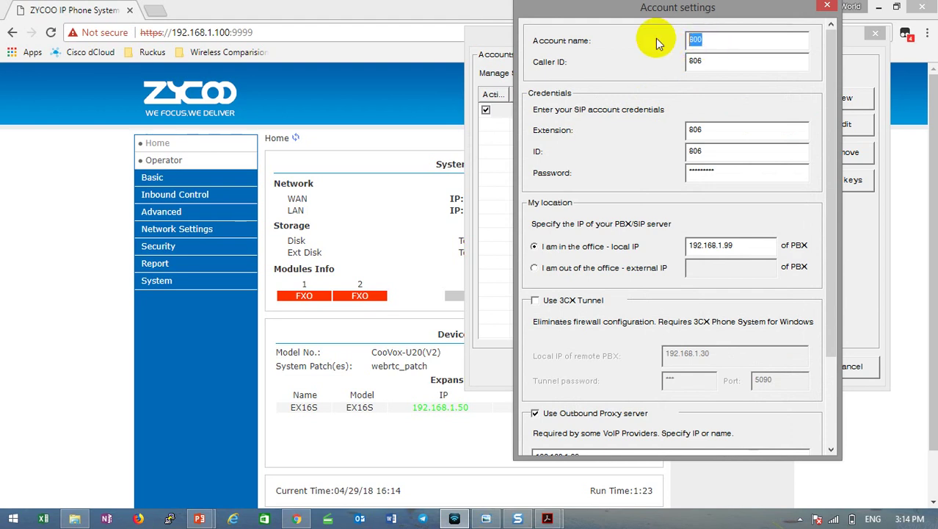
double_click(786, 61)
type("800")
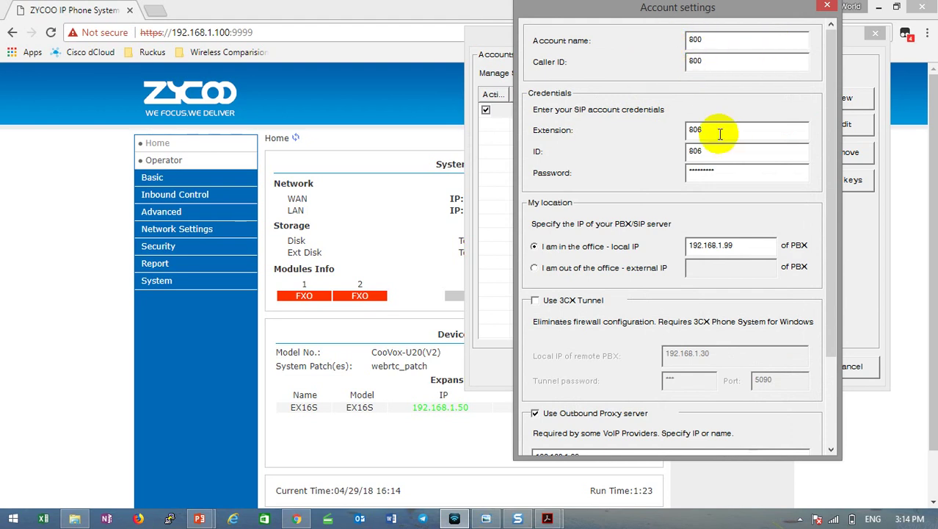
double_click(720, 133)
type("800")
Set ID 800, enter a new password, set outbound proxy 192.168.1.100, and save the account.
double_click(711, 150)
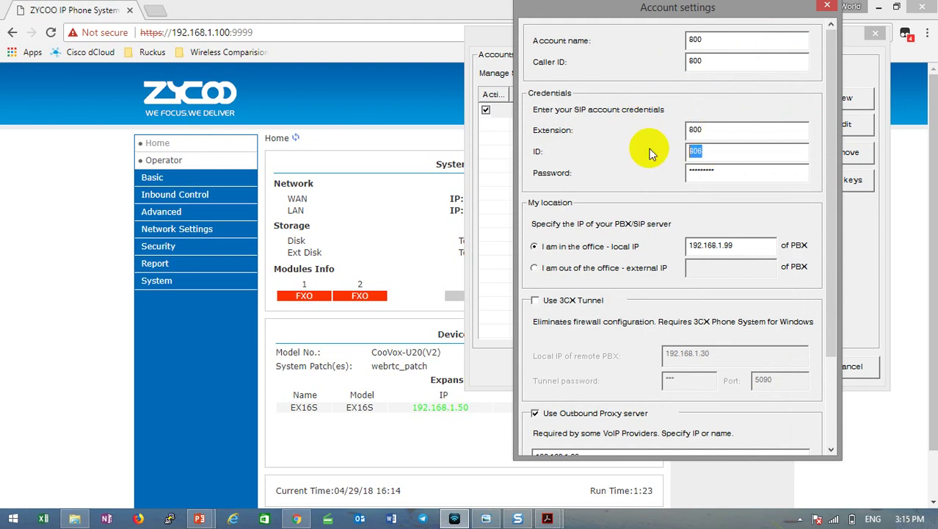
type("800")
double_click(722, 171)
key("BackSpace")
type("800")
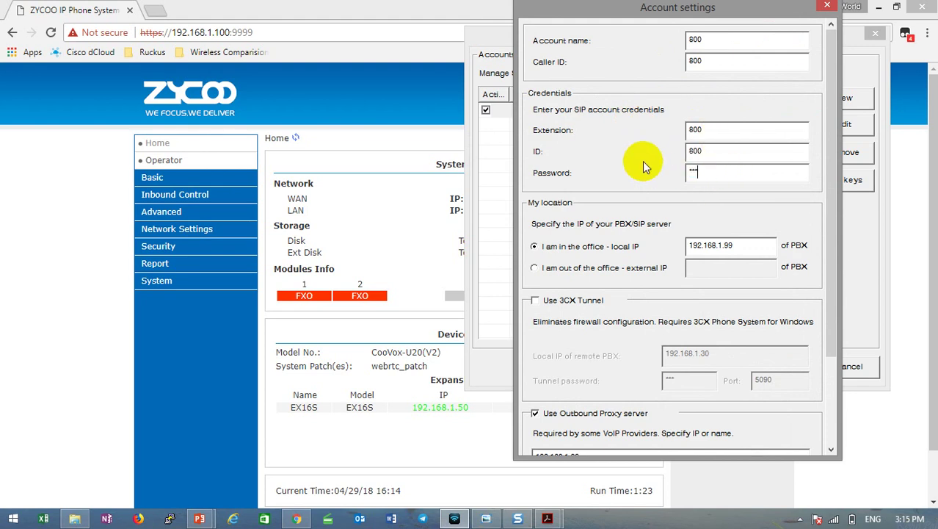
type("123456")
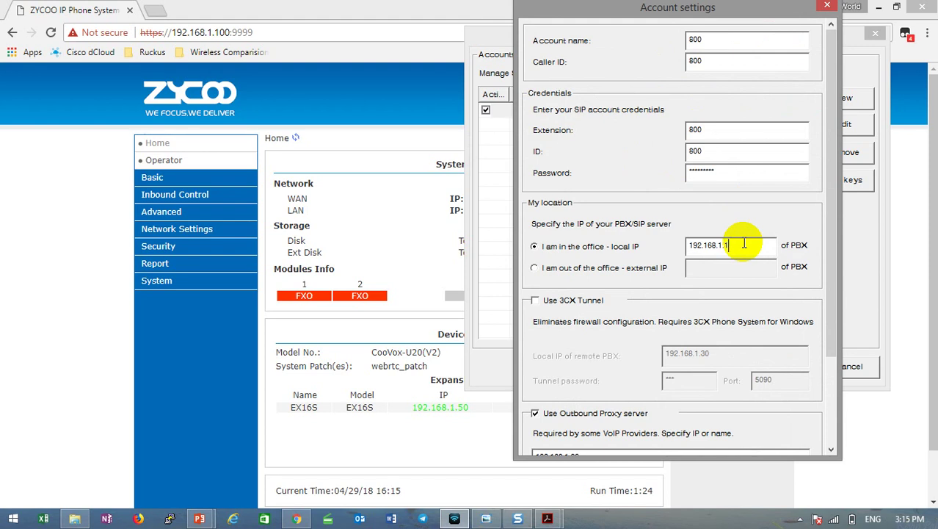
type("00")
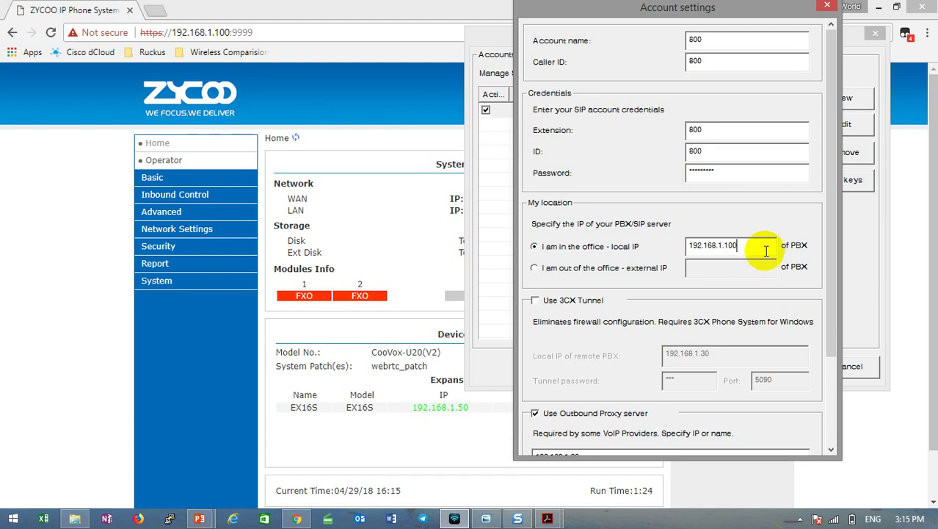
scroll(766, 250, "down", 1)
left_click(602, 416)
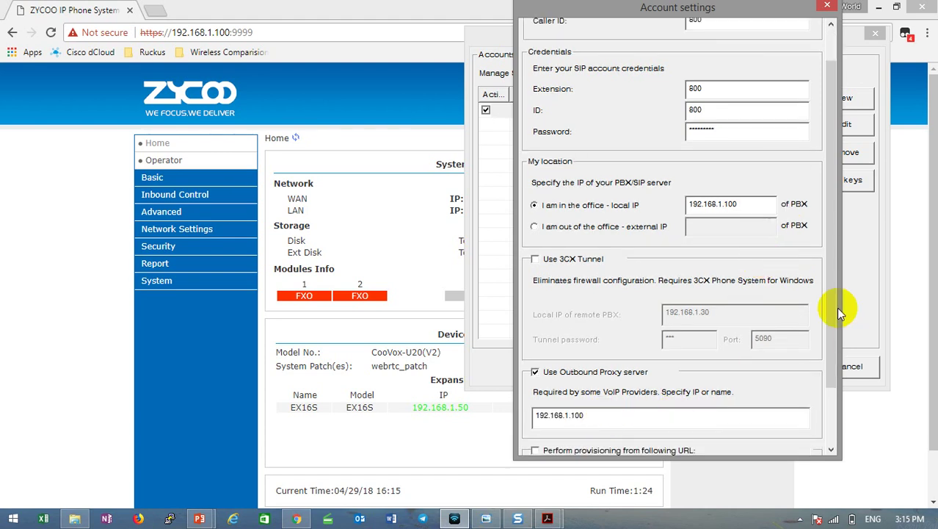
scroll(674, 361, "down", 2)
left_click(729, 438)
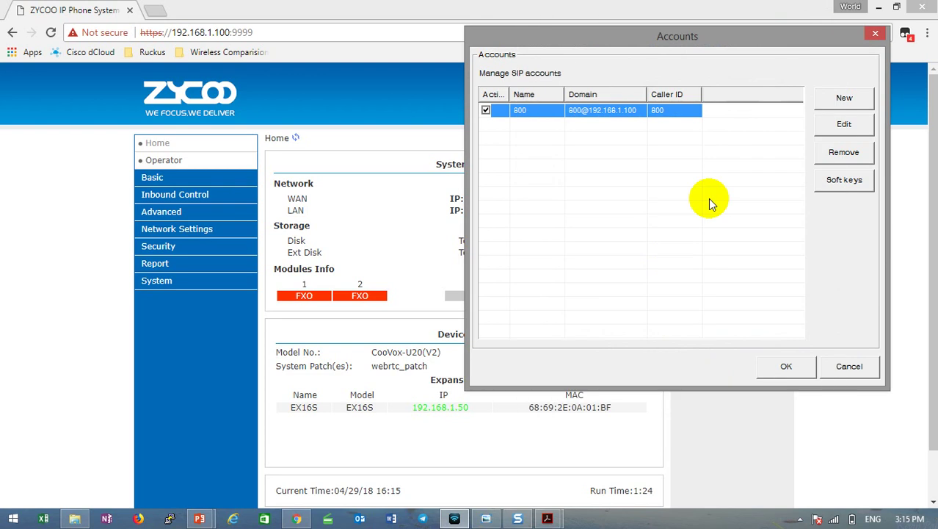
Close the accounts list so extension 800 shows Available, briefly checking the wiring diagram.
left_click(783, 367)
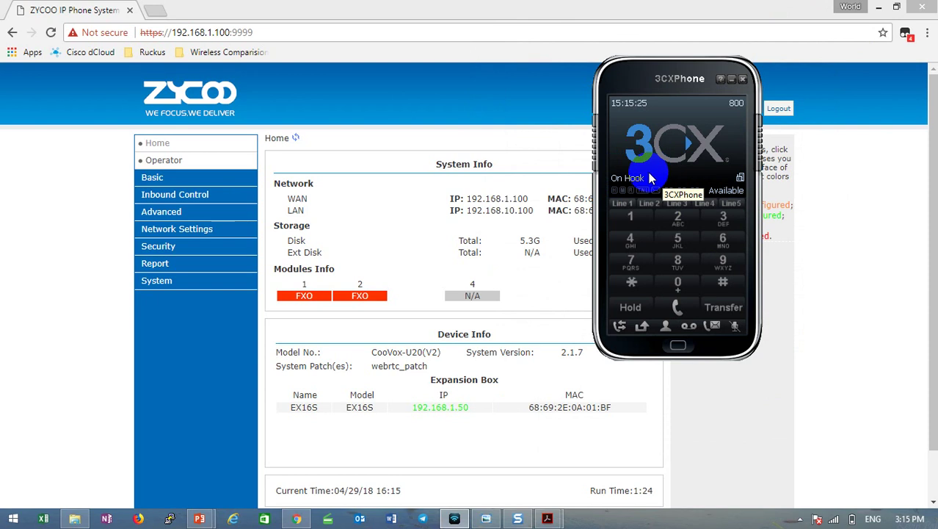
left_click_drag(691, 85, 671, 83)
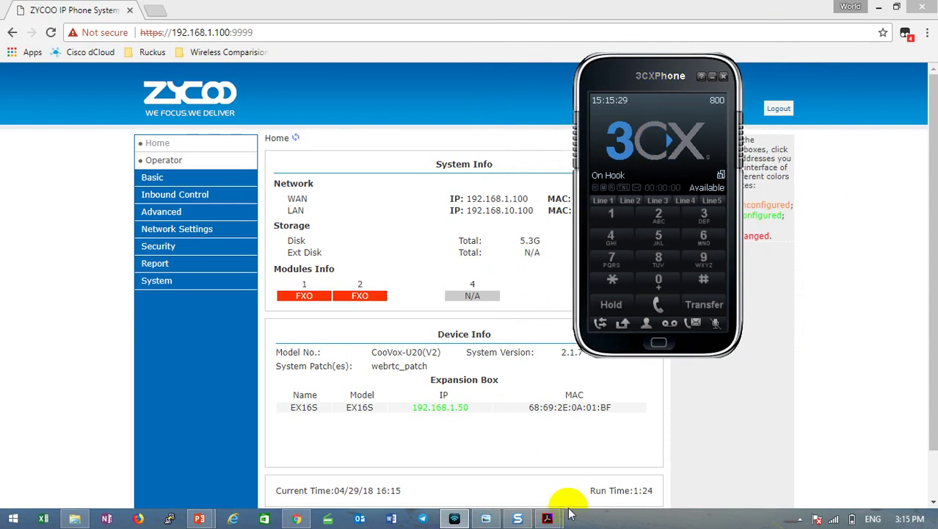
mouse_move(549, 518)
left_click(627, 449)
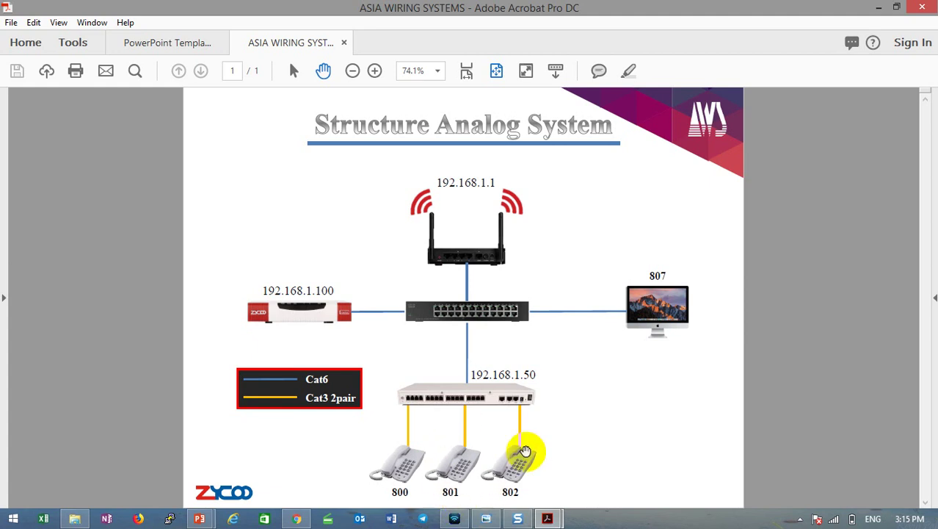
left_click(879, 7)
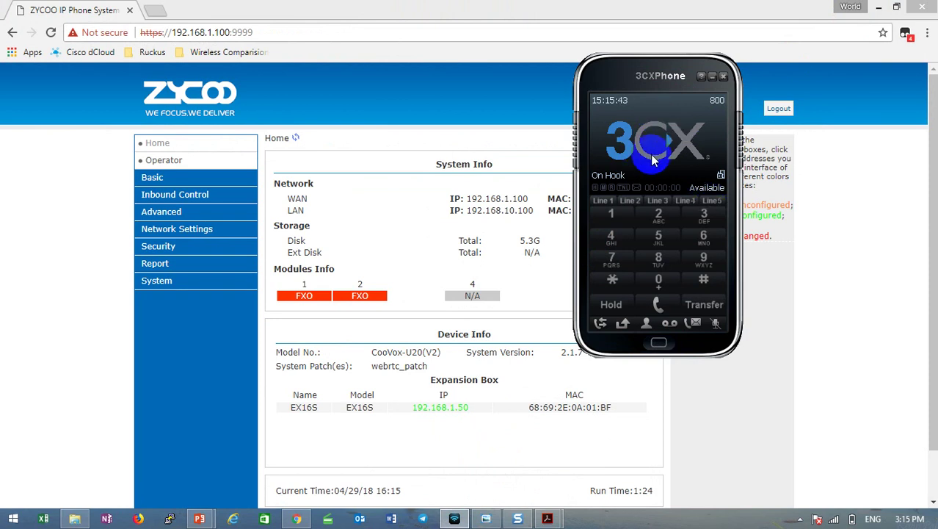
Dial 801 on the 3CXPhone keypad and place the call.
left_click(659, 259)
left_click(660, 279)
left_click(610, 215)
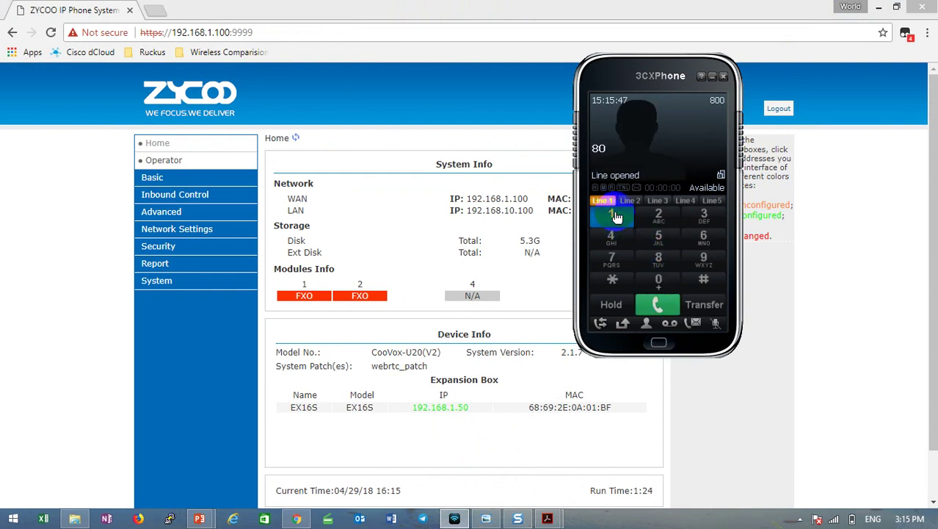
left_click(658, 304)
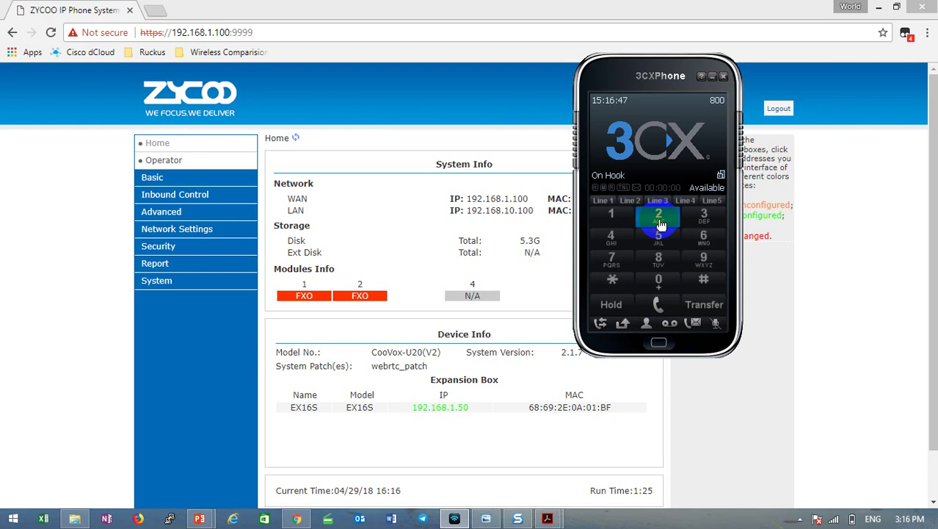
Answer the incoming call from extension 801 on 3CXPhone, then hang it up.
left_click(652, 162)
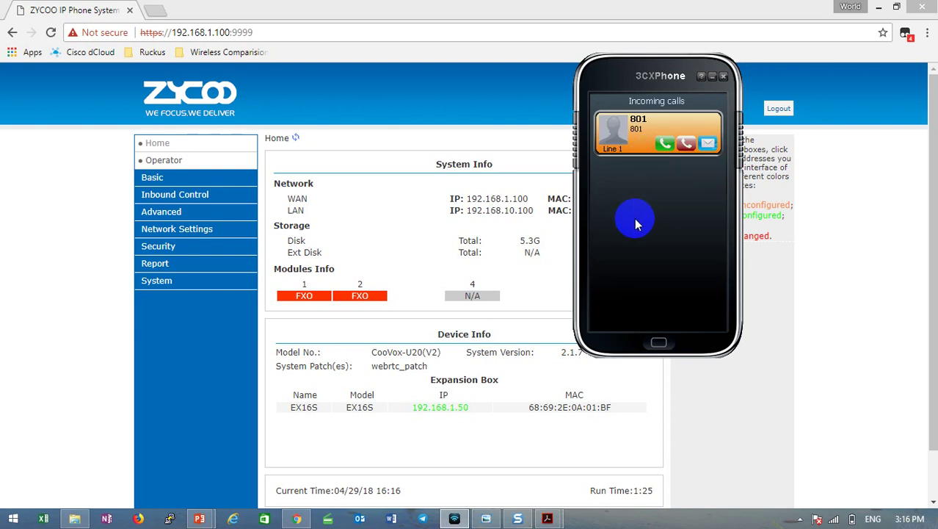
left_click(666, 145)
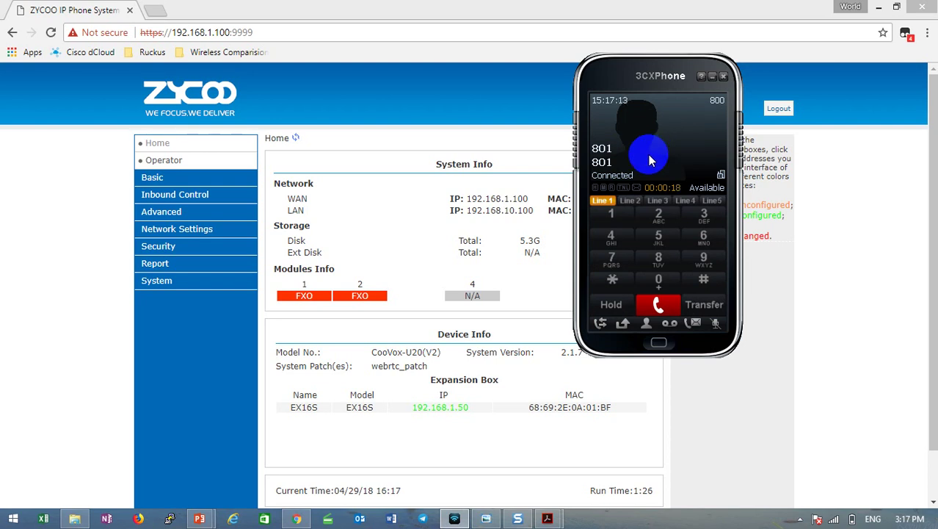
left_click(657, 304)
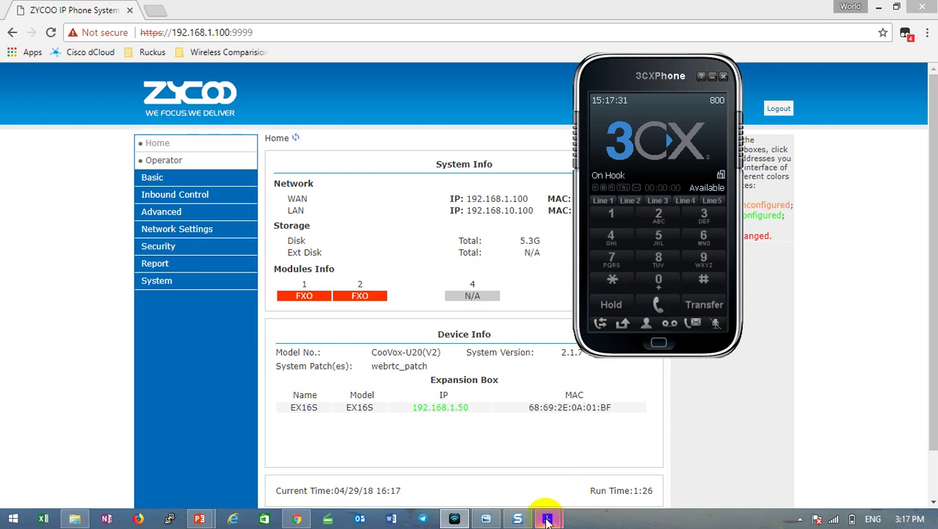
View the network diagram, open account 800's settings in 3CXPhone, then bring the diagram forward again.
mouse_move(547, 519)
left_click(635, 470)
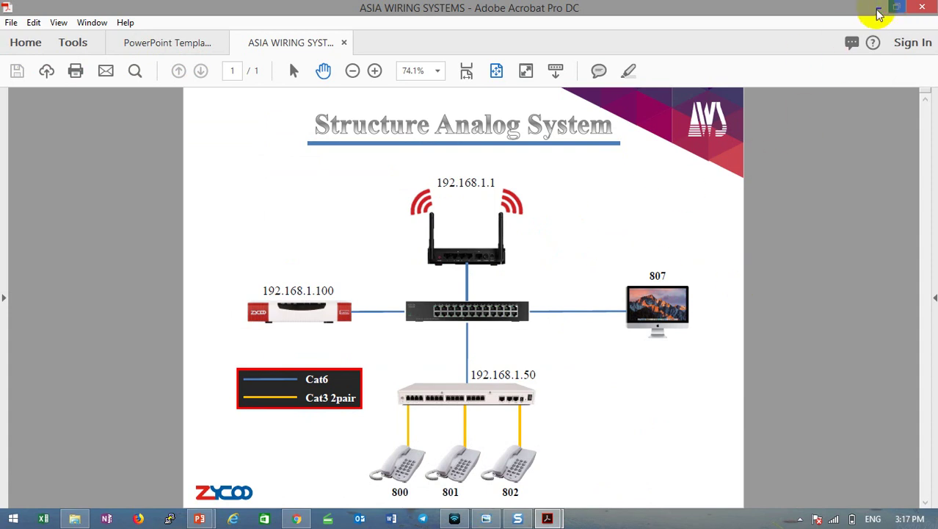
left_click(879, 9)
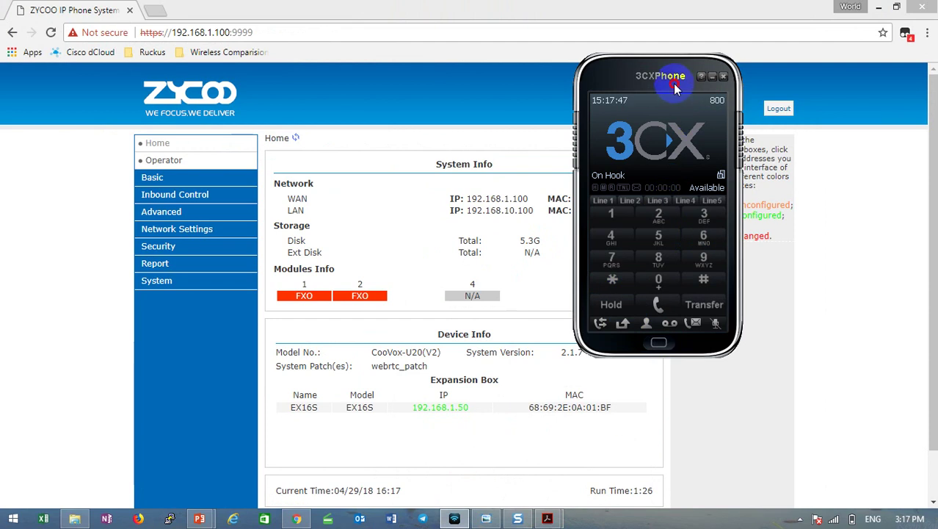
left_click_drag(670, 79, 613, 85)
left_click(662, 108)
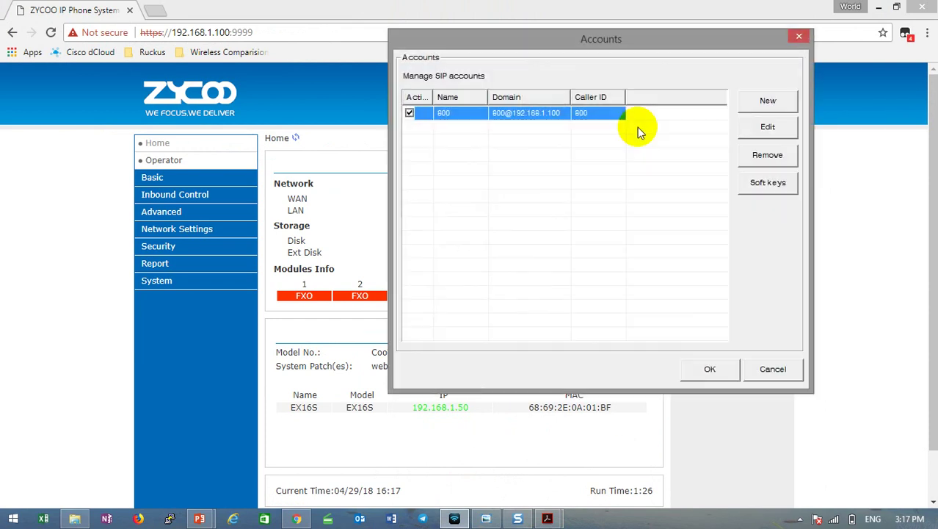
double_click(552, 115)
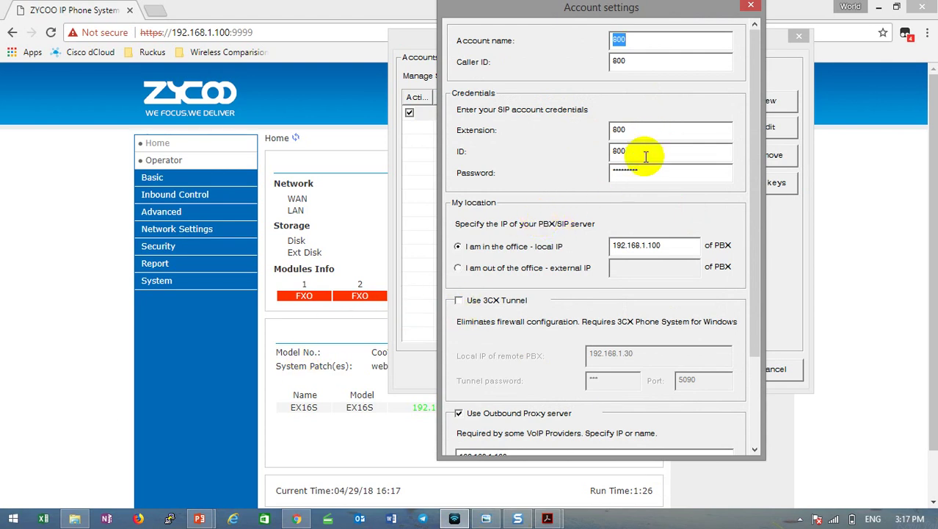
mouse_move(557, 520)
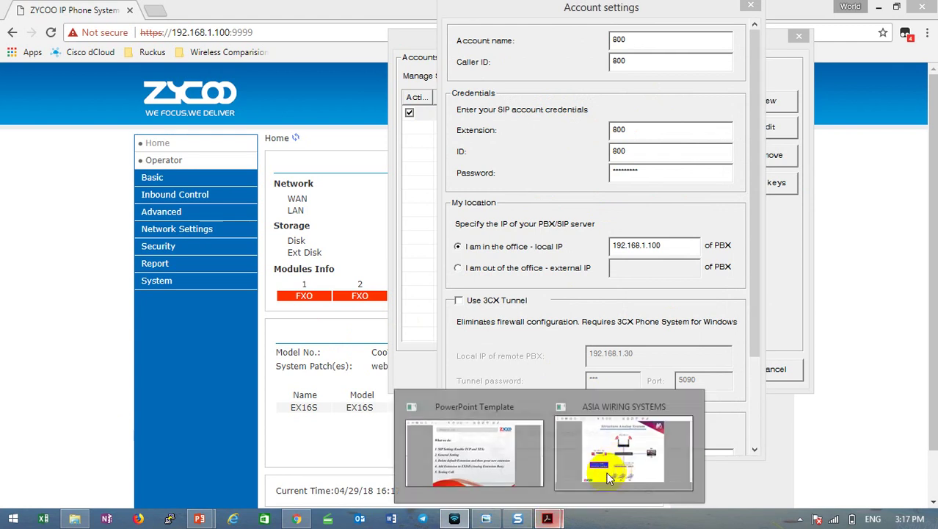
left_click(603, 459)
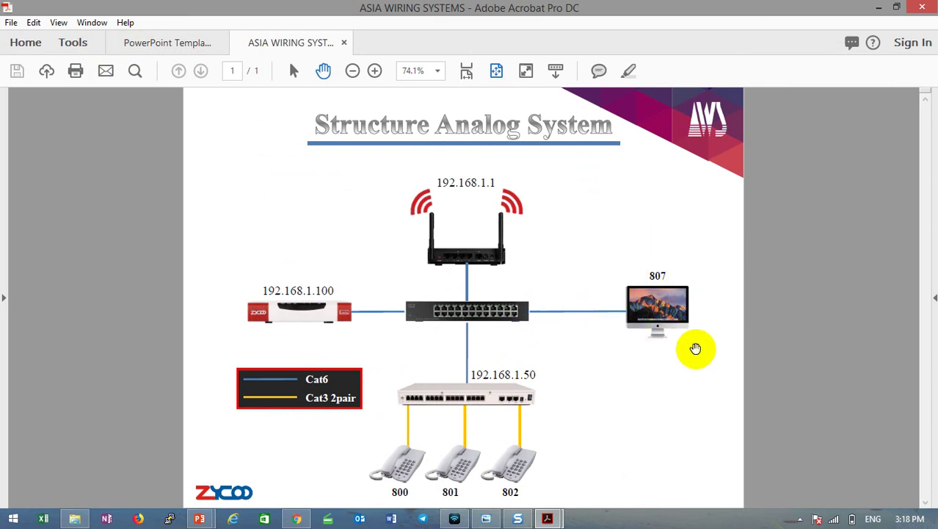
Review account 800's name, caller ID, extension, ID, password and local PBX IP fields.
left_click(454, 518)
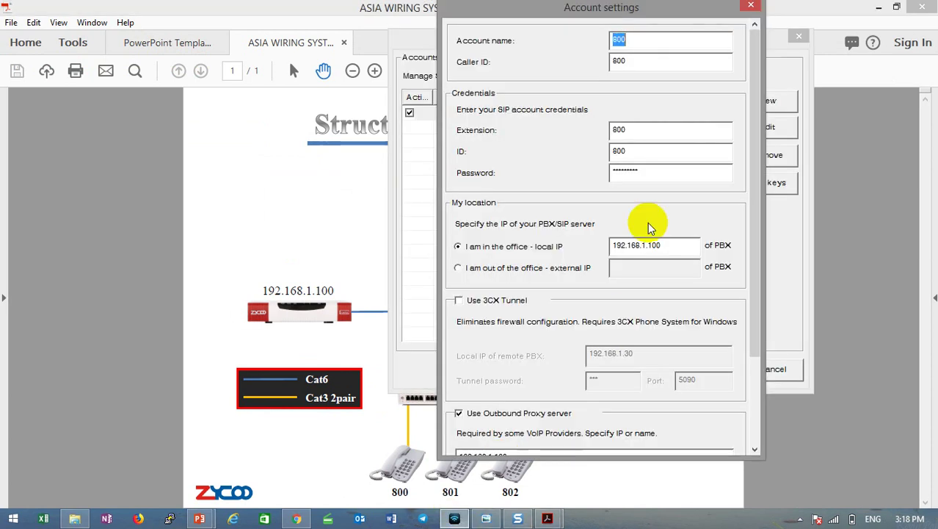
left_click(657, 44)
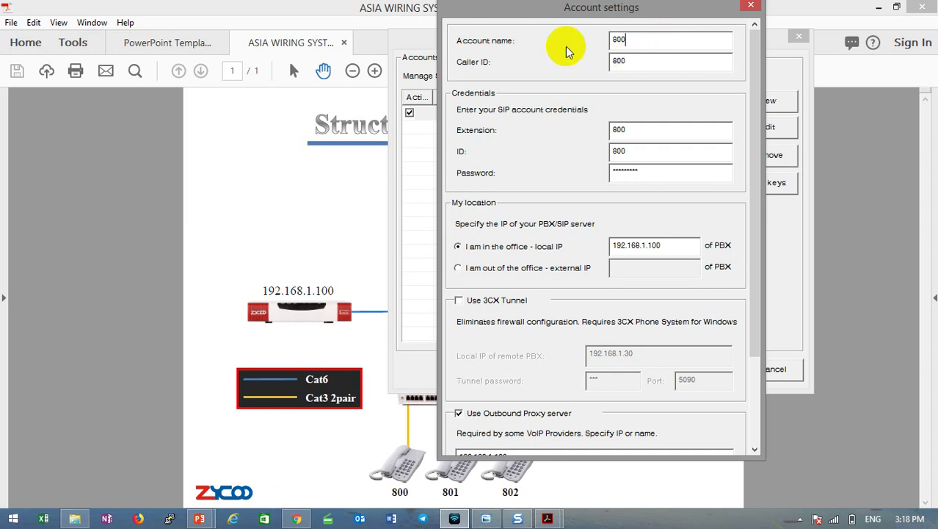
double_click(617, 61)
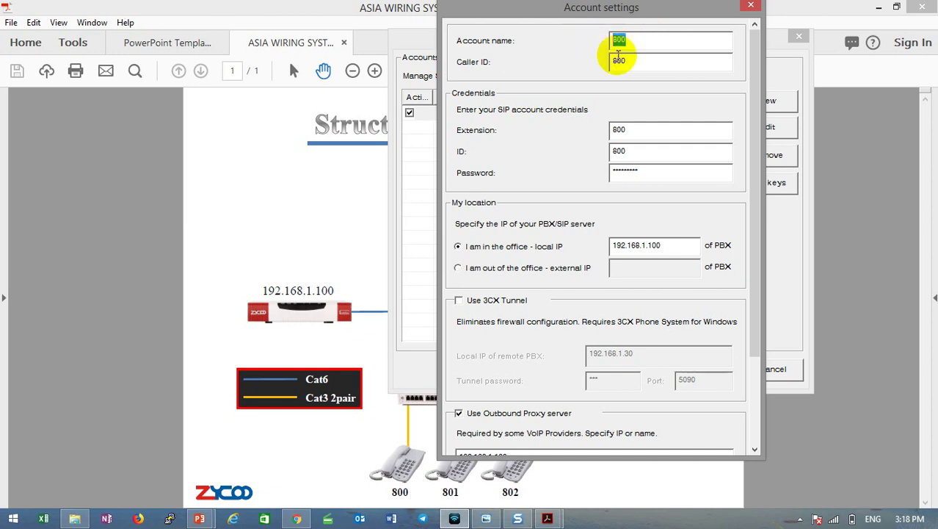
double_click(618, 129)
double_click(620, 151)
left_click(628, 130)
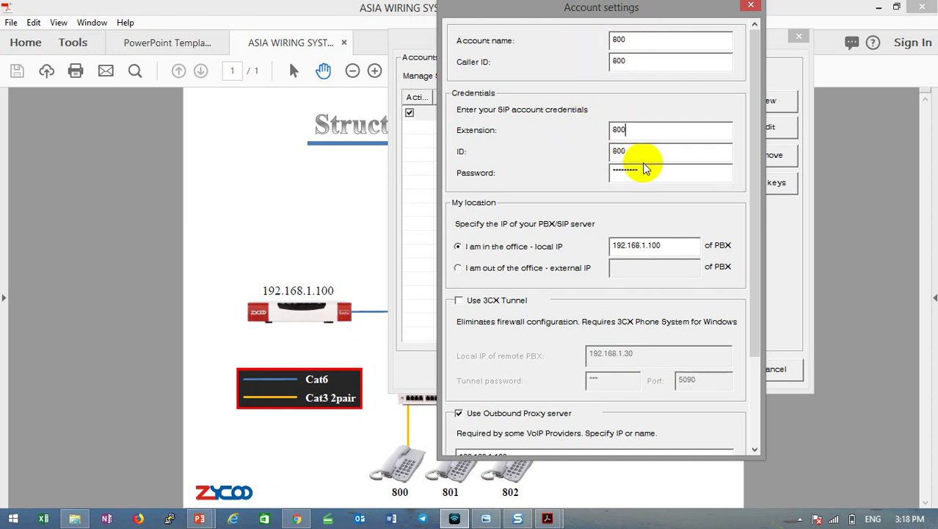
double_click(650, 168)
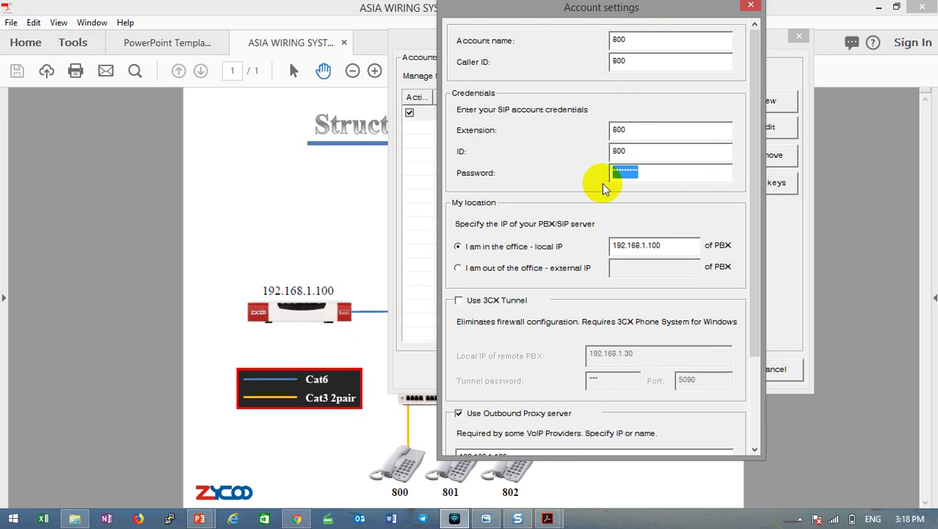
double_click(679, 243)
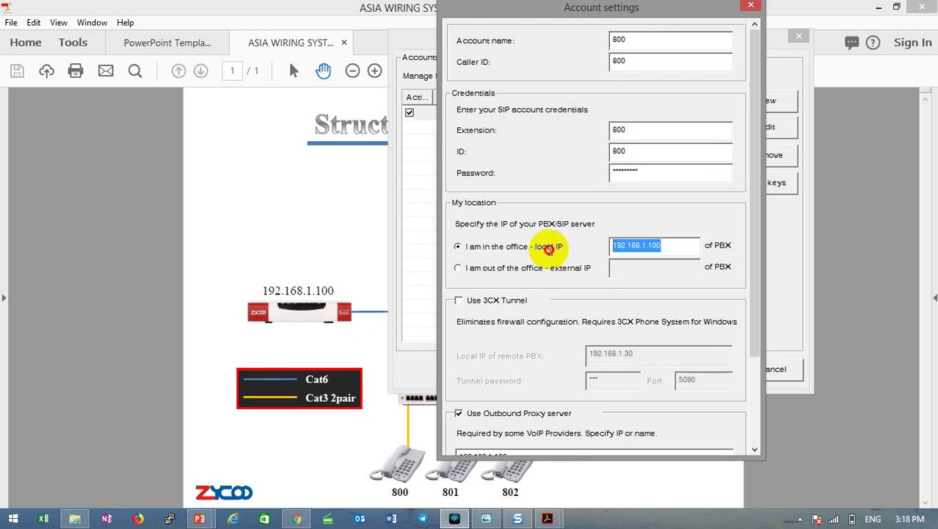
Close both account windows unchanged and return to the ZYCOO home page in Chrome.
left_click(751, 6)
left_click(799, 36)
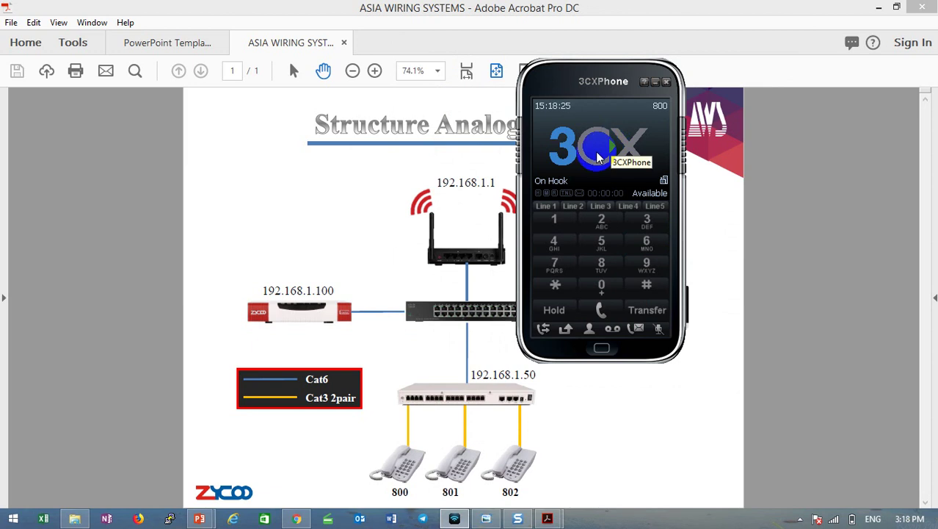
left_click(296, 519)
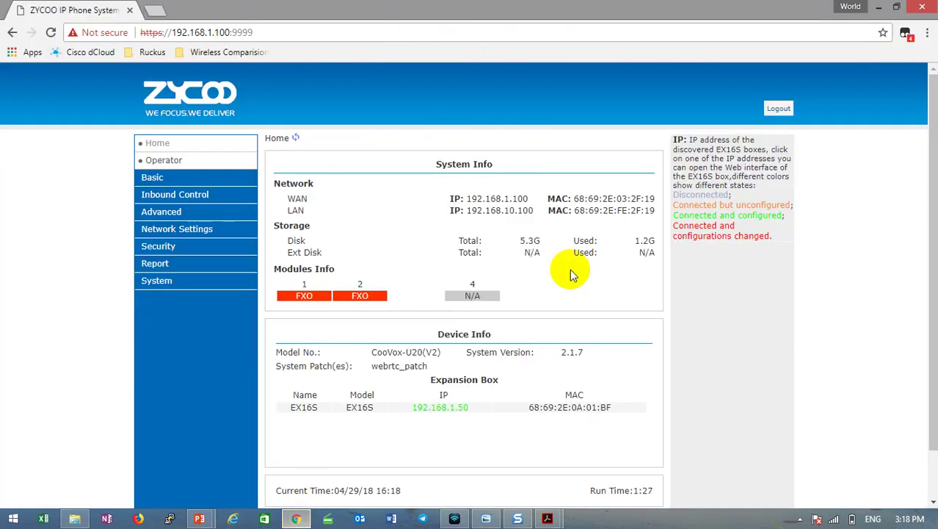